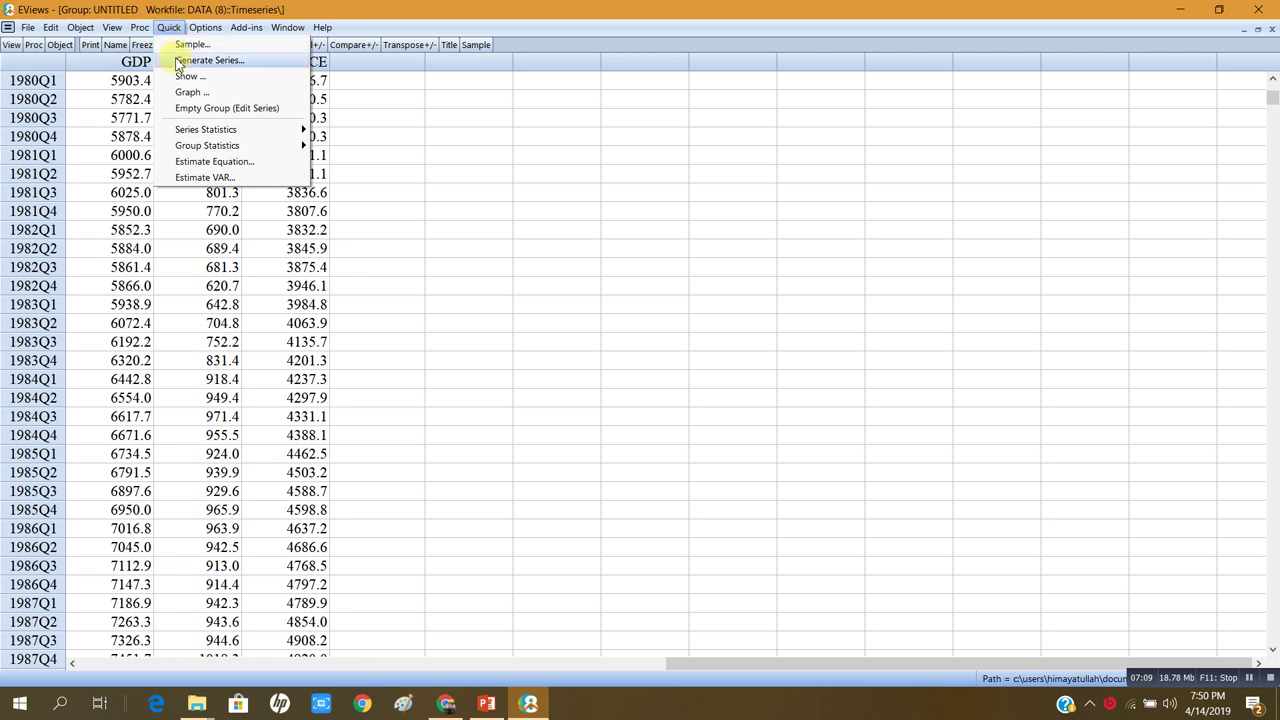
Run a Johansen cointegration test on gdp, inv and pce with intercept (no trend) and lag intervals 1 4, discarding the untitled group.
mouse_move(205, 148)
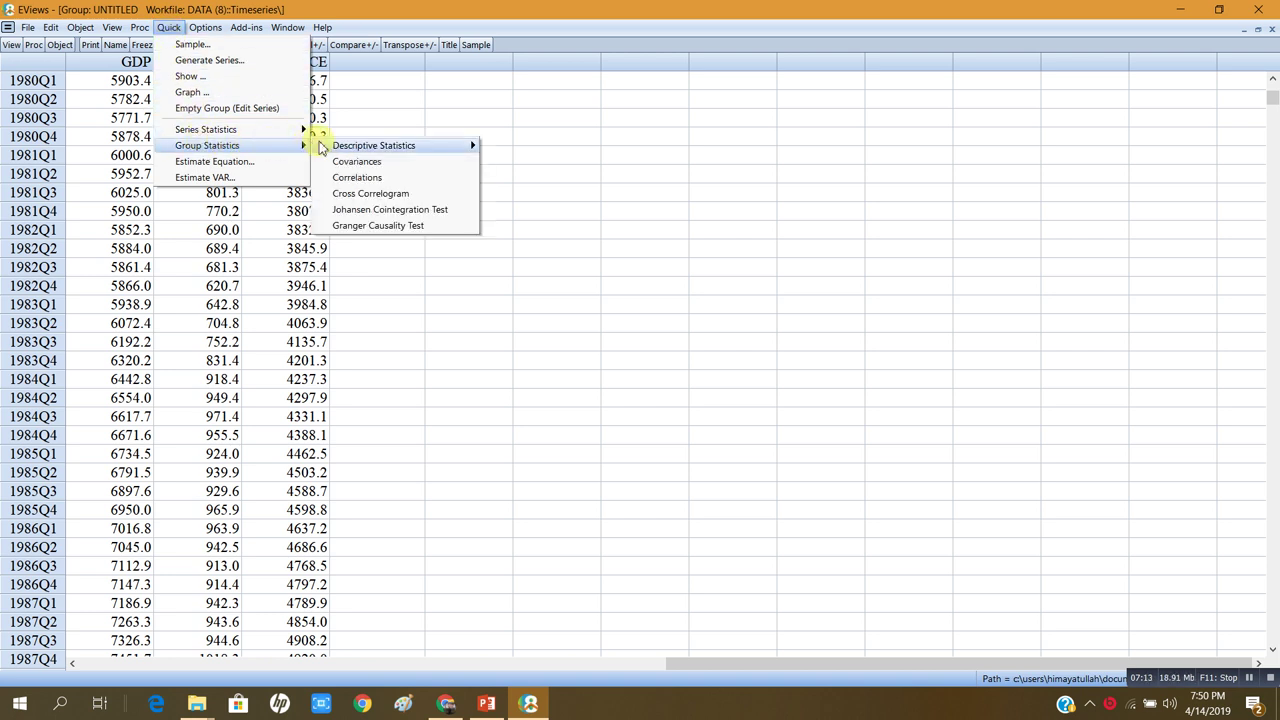
left_click(393, 211)
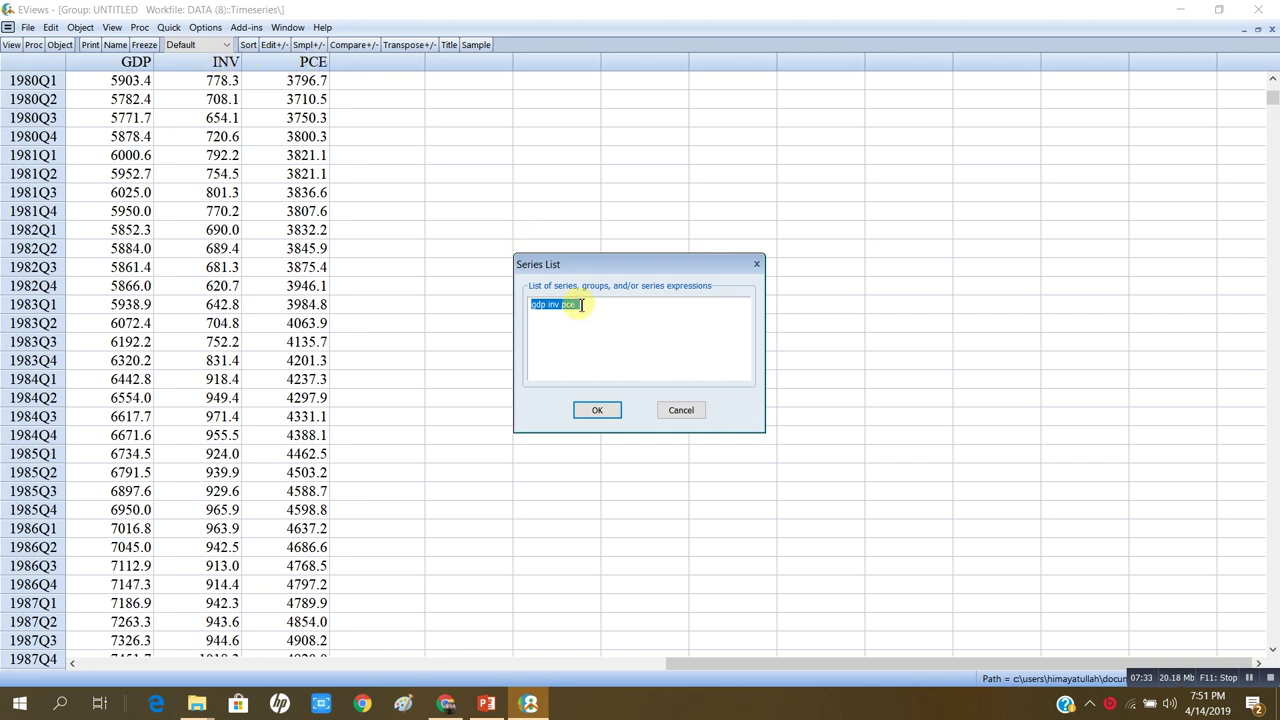
left_click(597, 411)
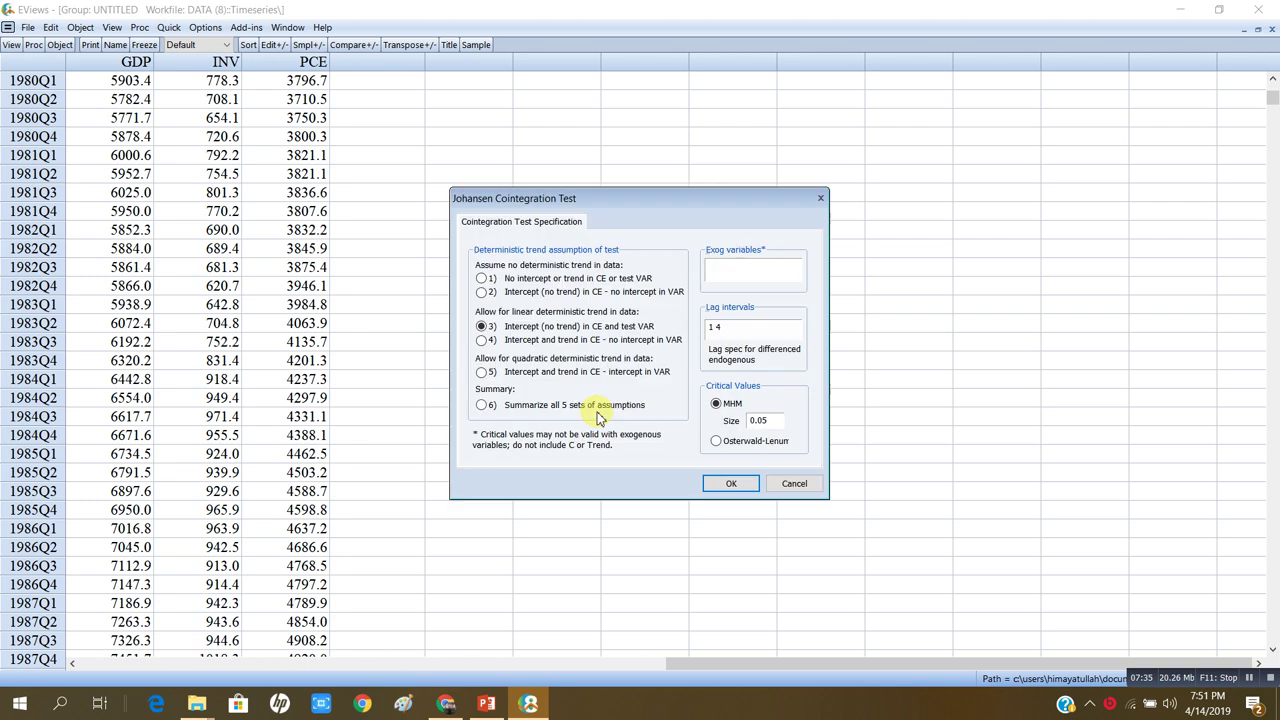
left_click(724, 484)
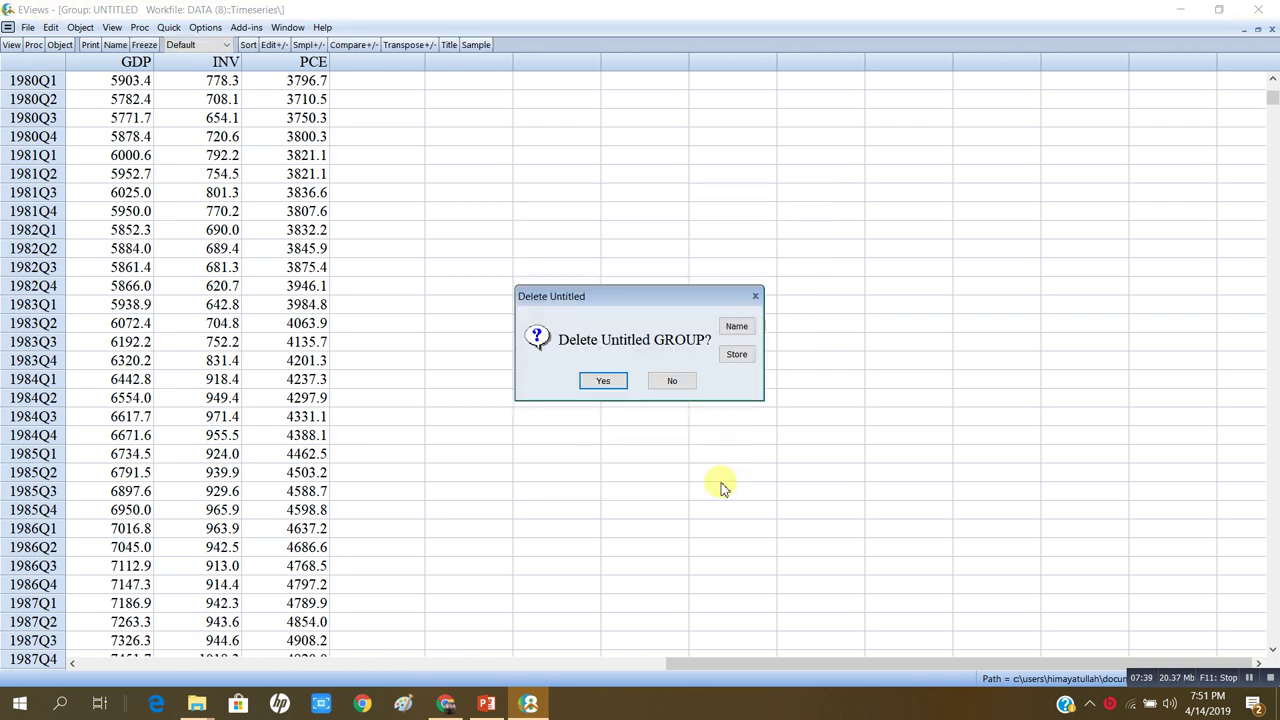
left_click(605, 383)
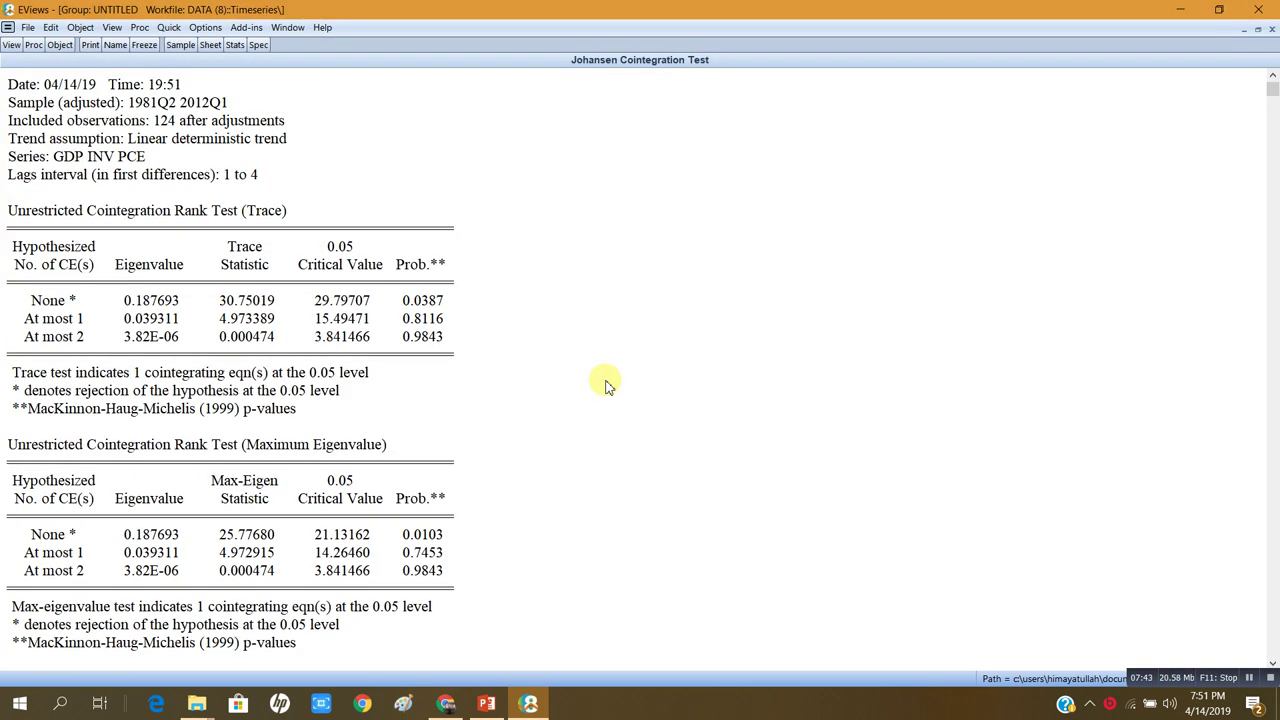
Examine the cointegration output's date, time, sample and series lines and the headings of the Trace and Maximum Eigenvalue rank tests.
left_click(72, 86)
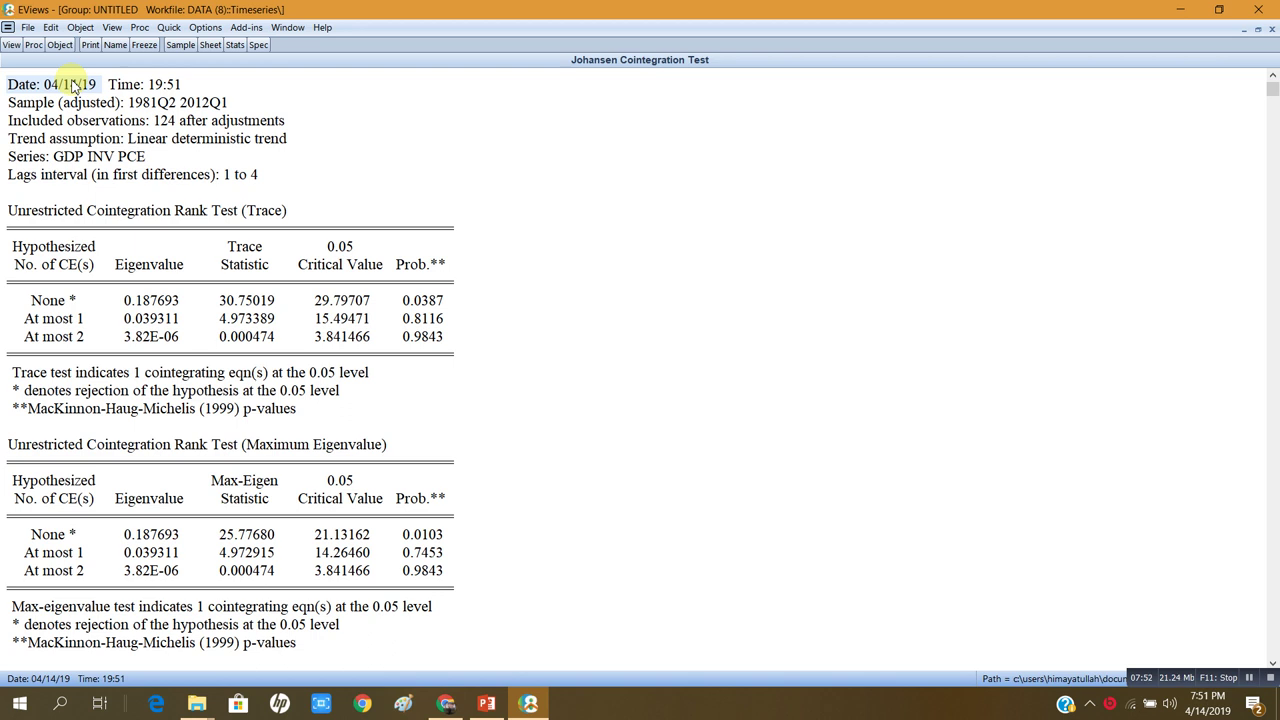
left_click(155, 86)
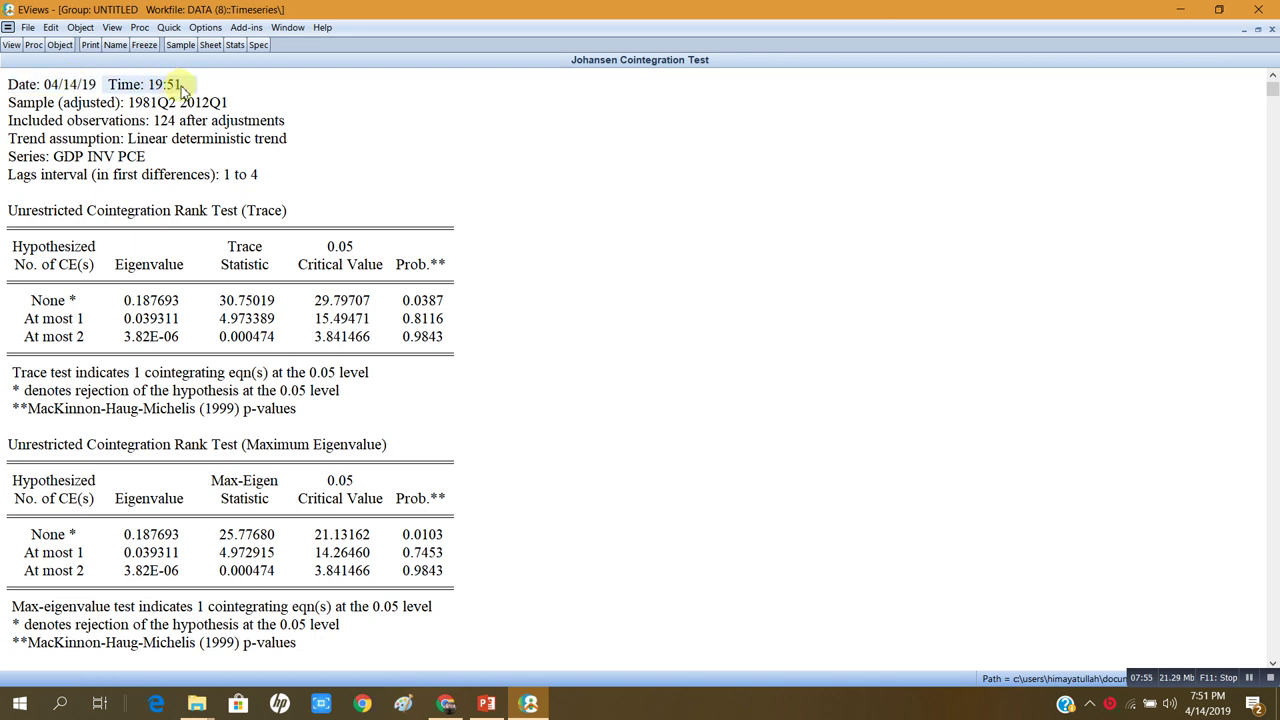
left_click(172, 108)
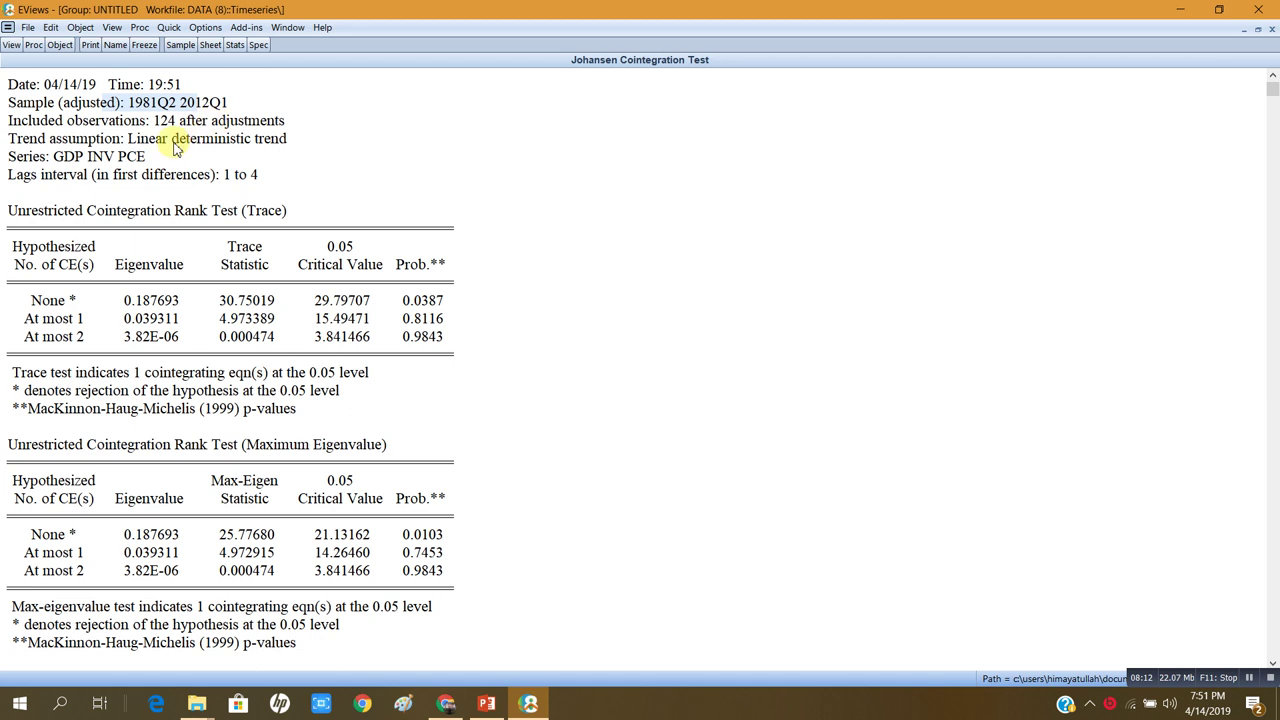
left_click(72, 162)
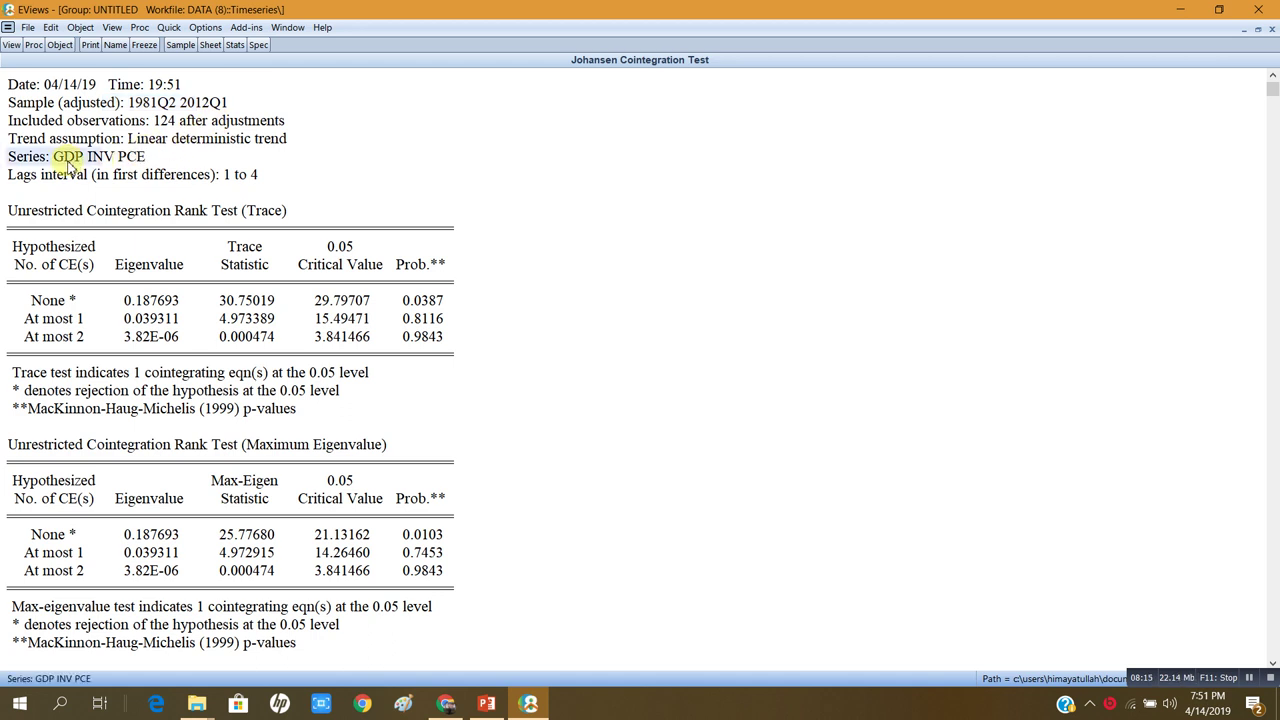
left_click(130, 162)
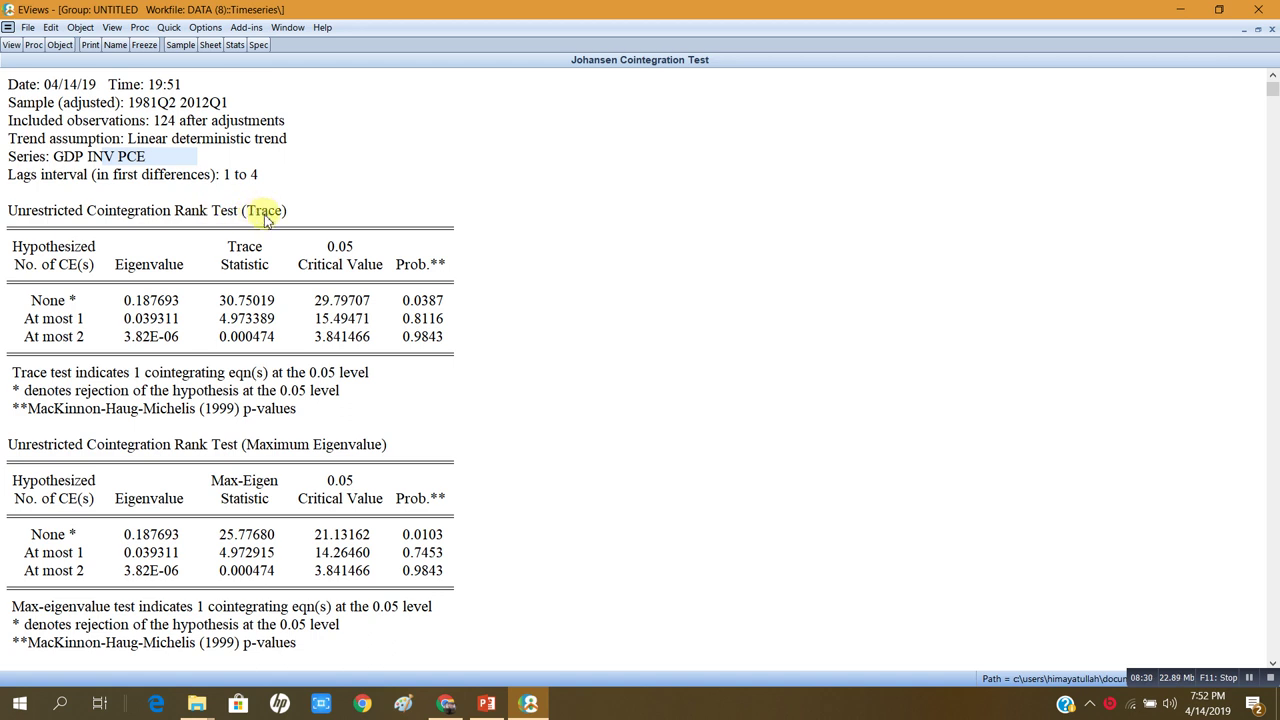
left_click(248, 266)
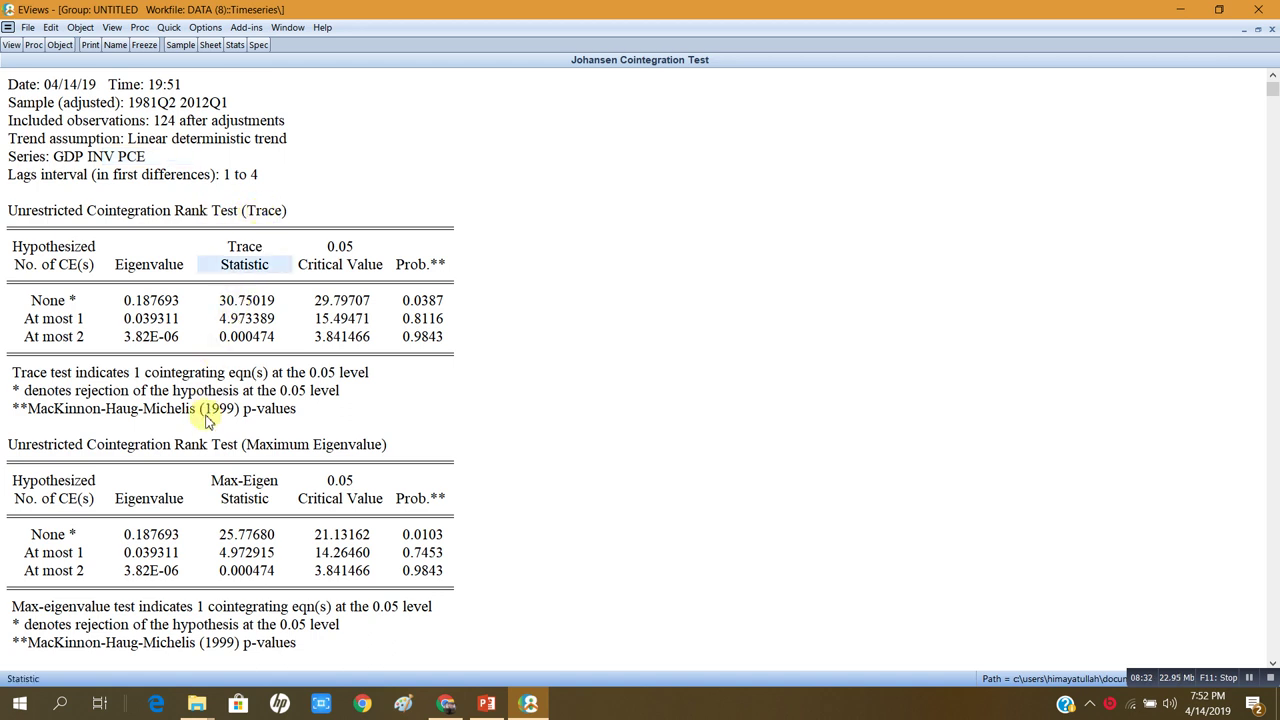
left_click_drag(90, 449, 178, 450)
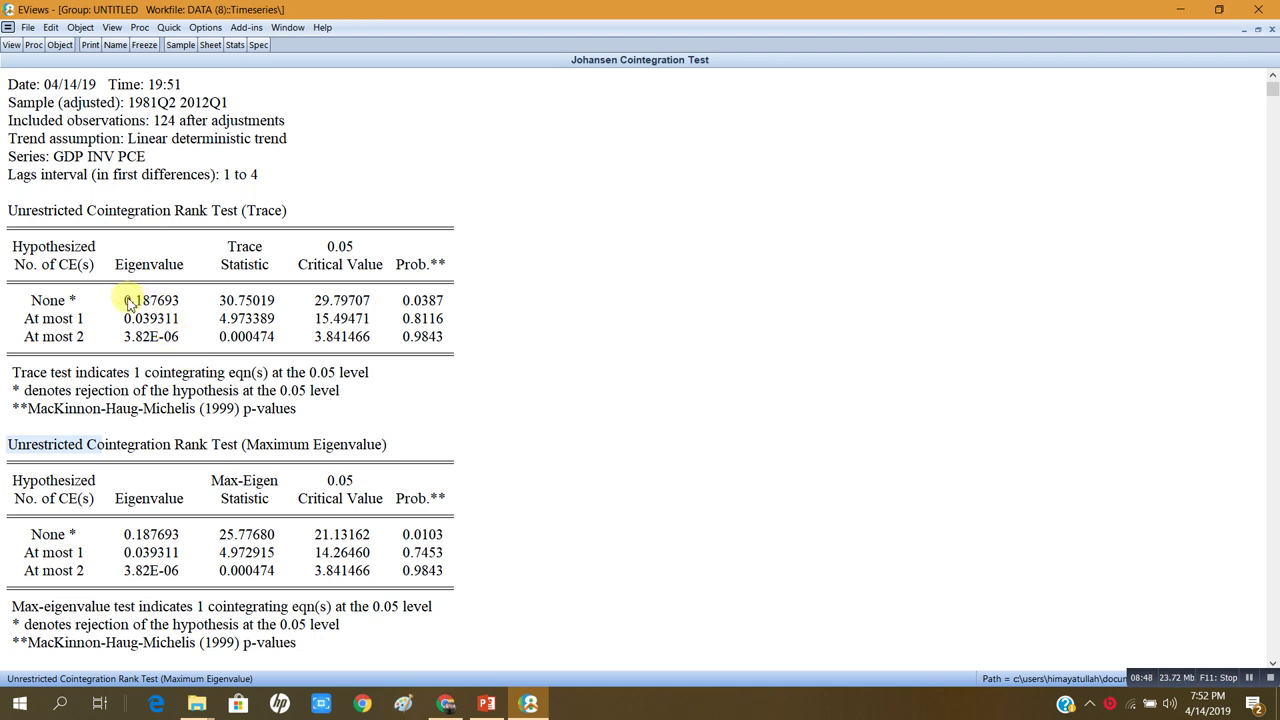
Examine the Trace test probabilities for the None, At most 1 and At most 2 hypotheses.
left_click(51, 302)
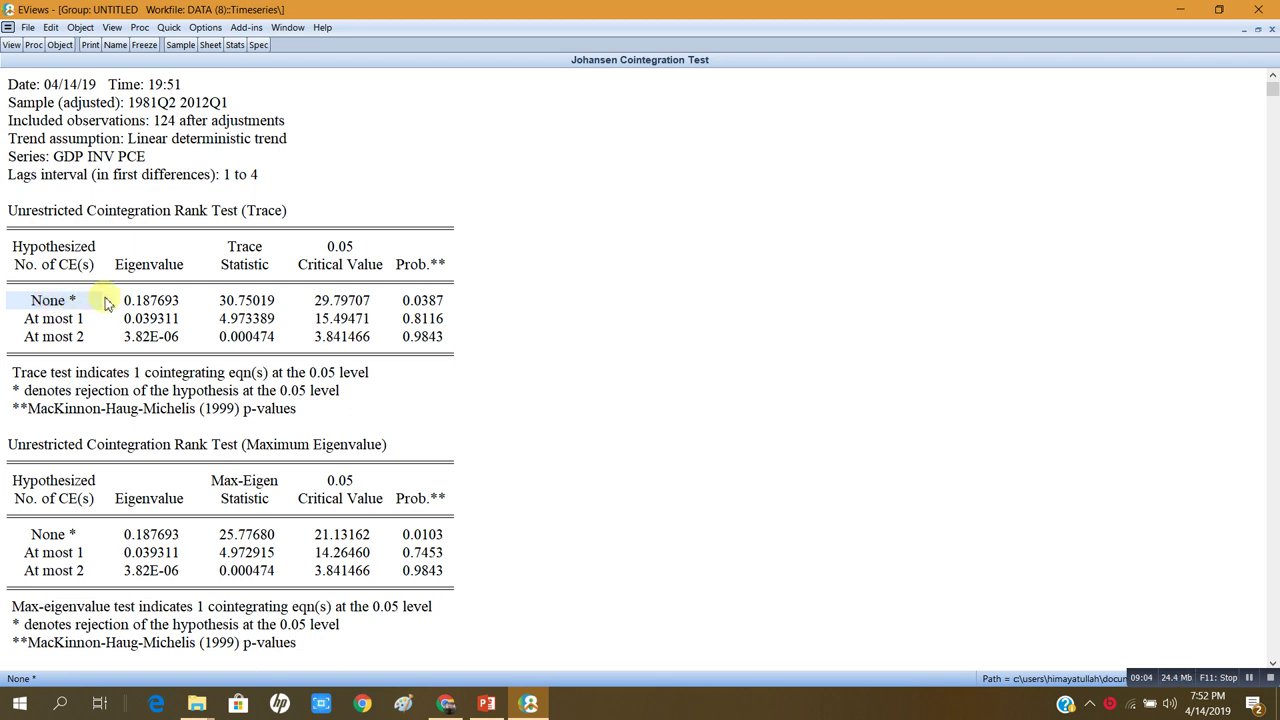
left_click(415, 302)
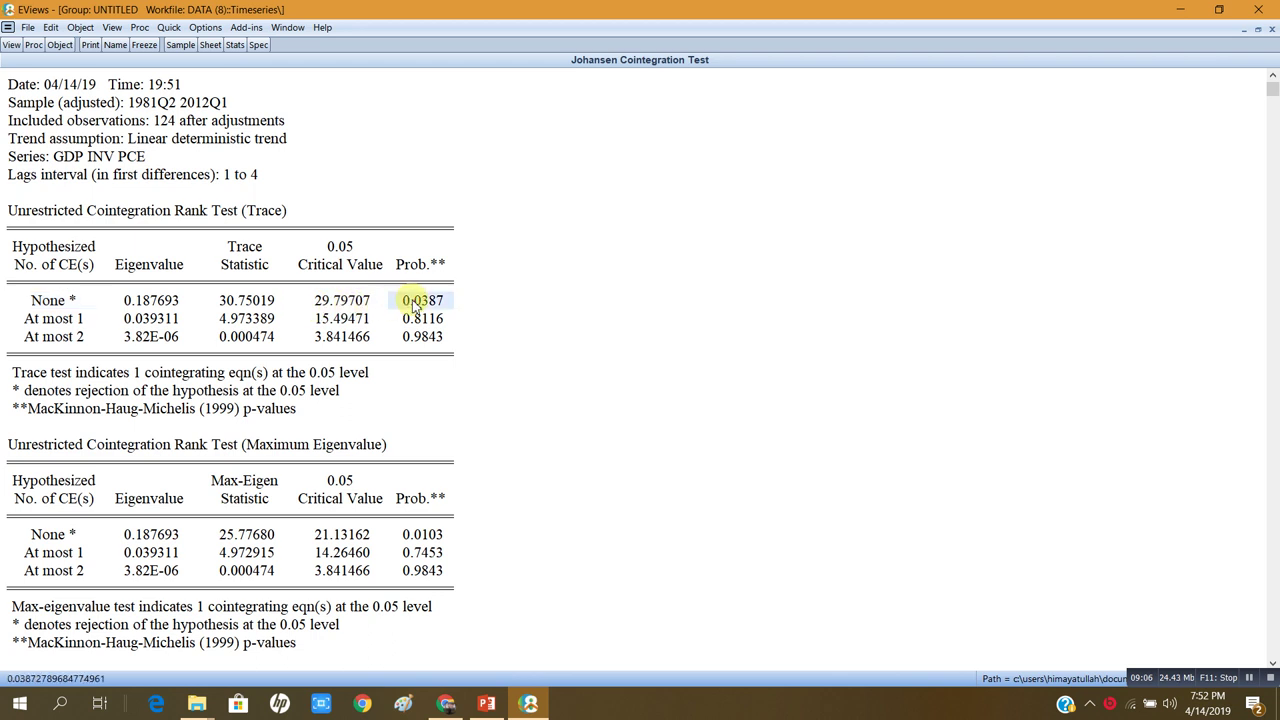
left_click(58, 304)
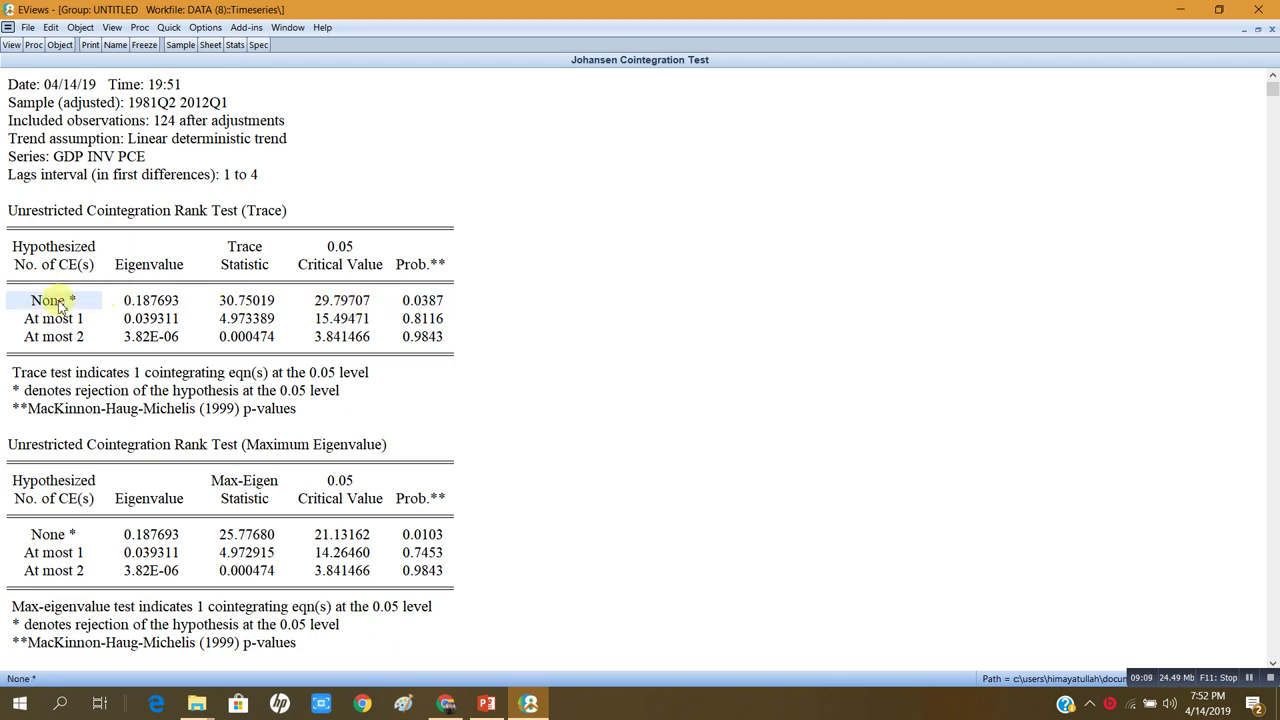
left_click(435, 306)
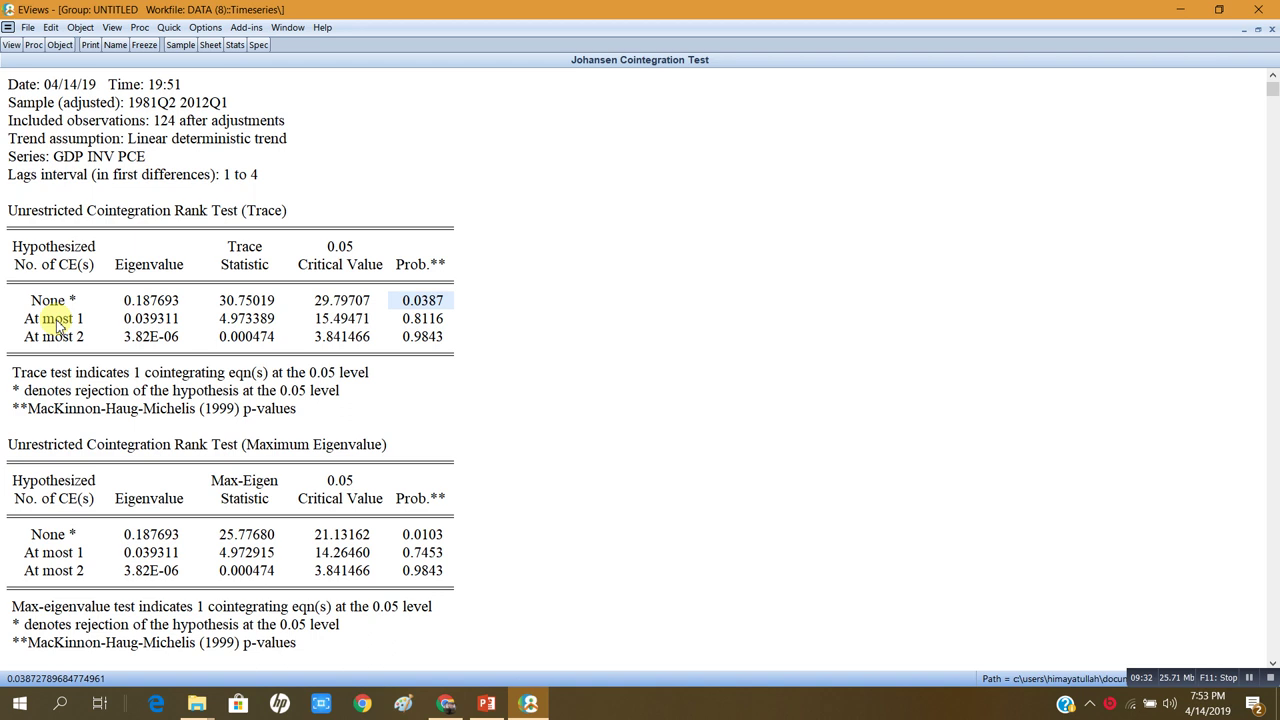
left_click(414, 322)
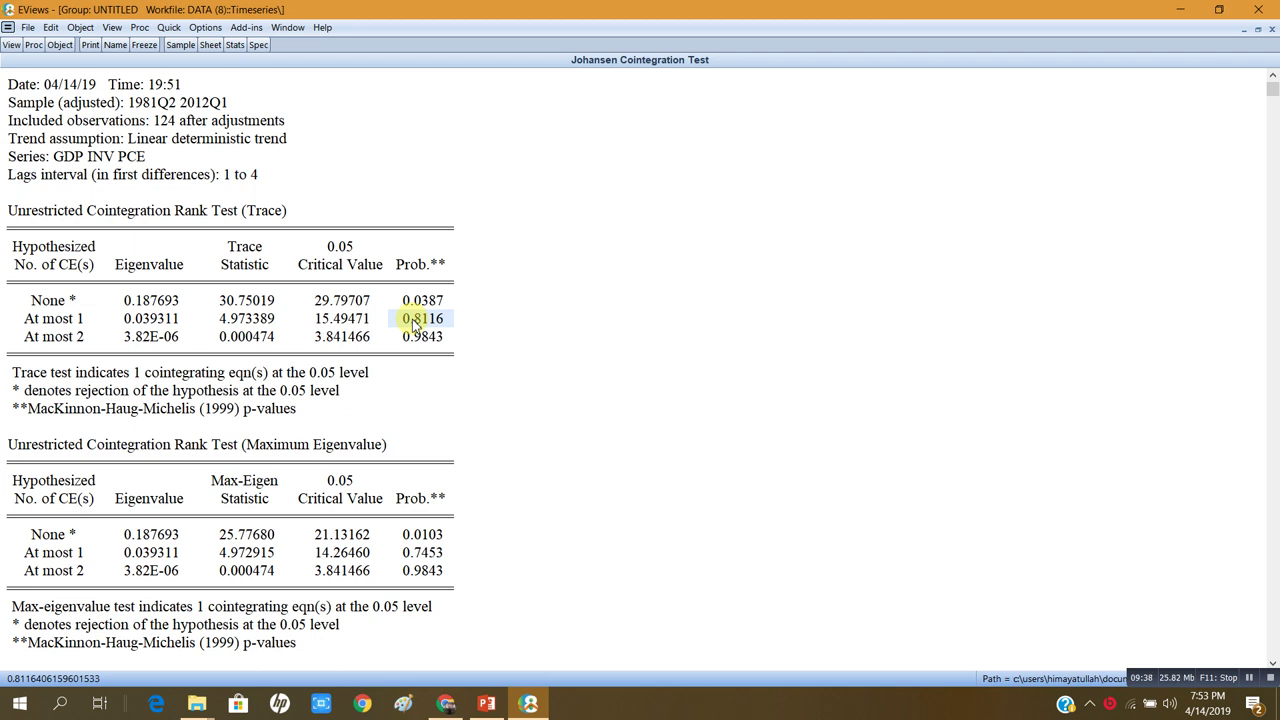
left_click(38, 340)
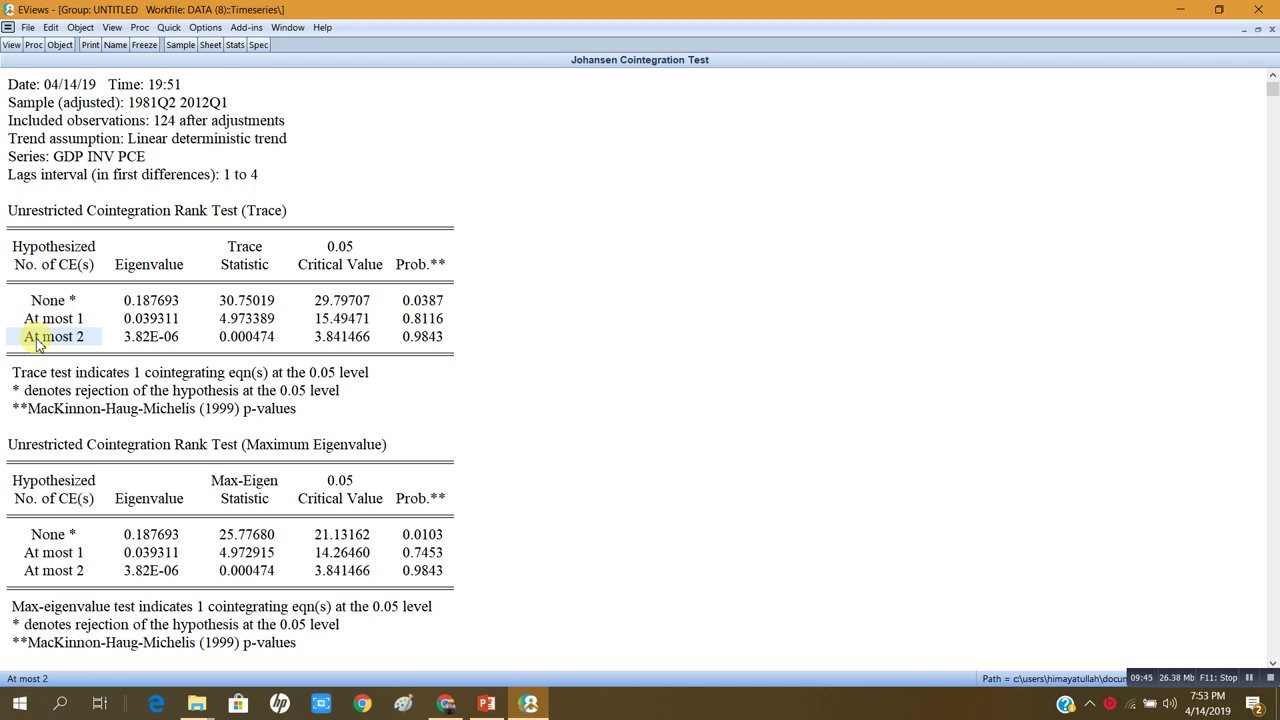
left_click(416, 338)
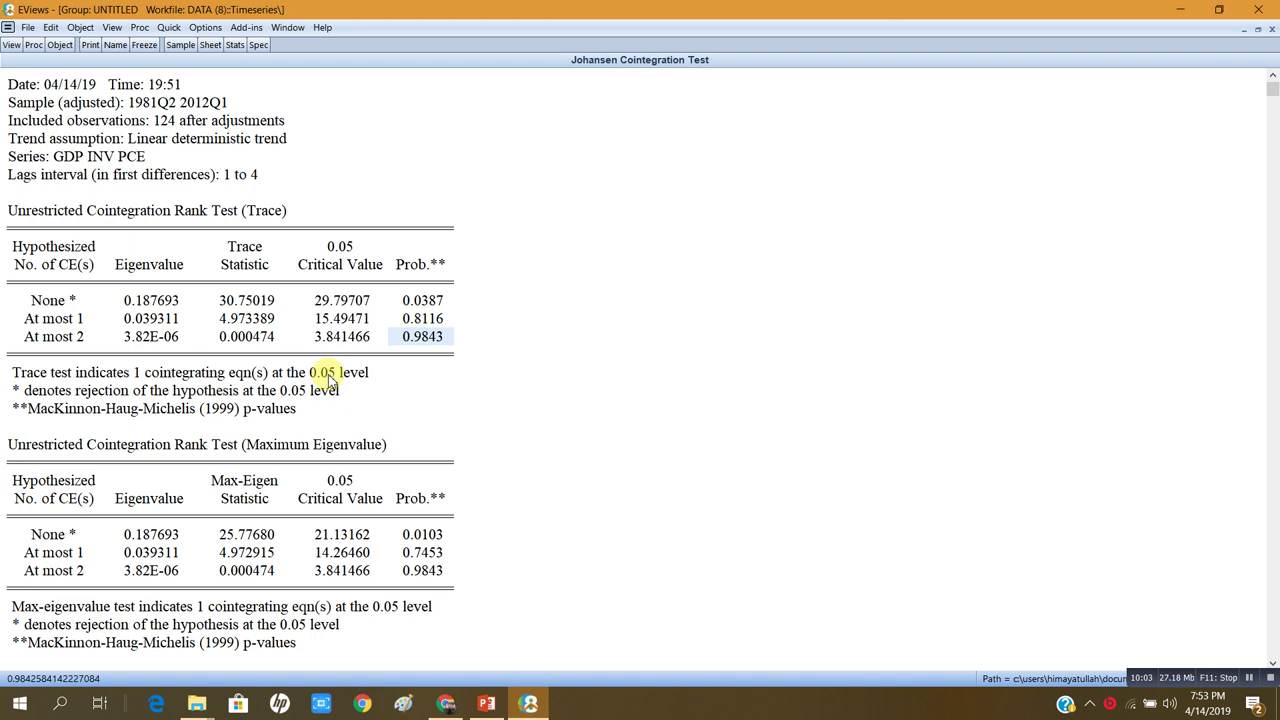
Examine the Maximum Eigenvalue test probabilities for the None, At most 1 and At most 2 hypotheses.
left_click(100, 450)
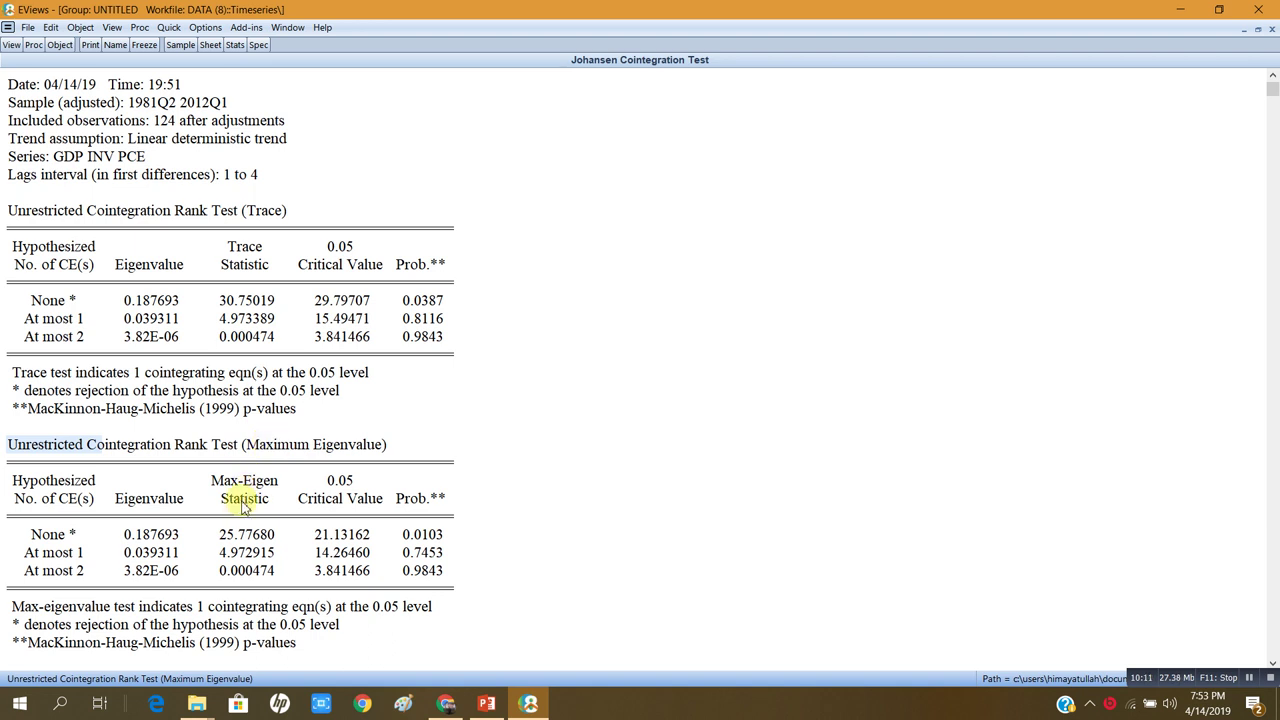
left_click(48, 538)
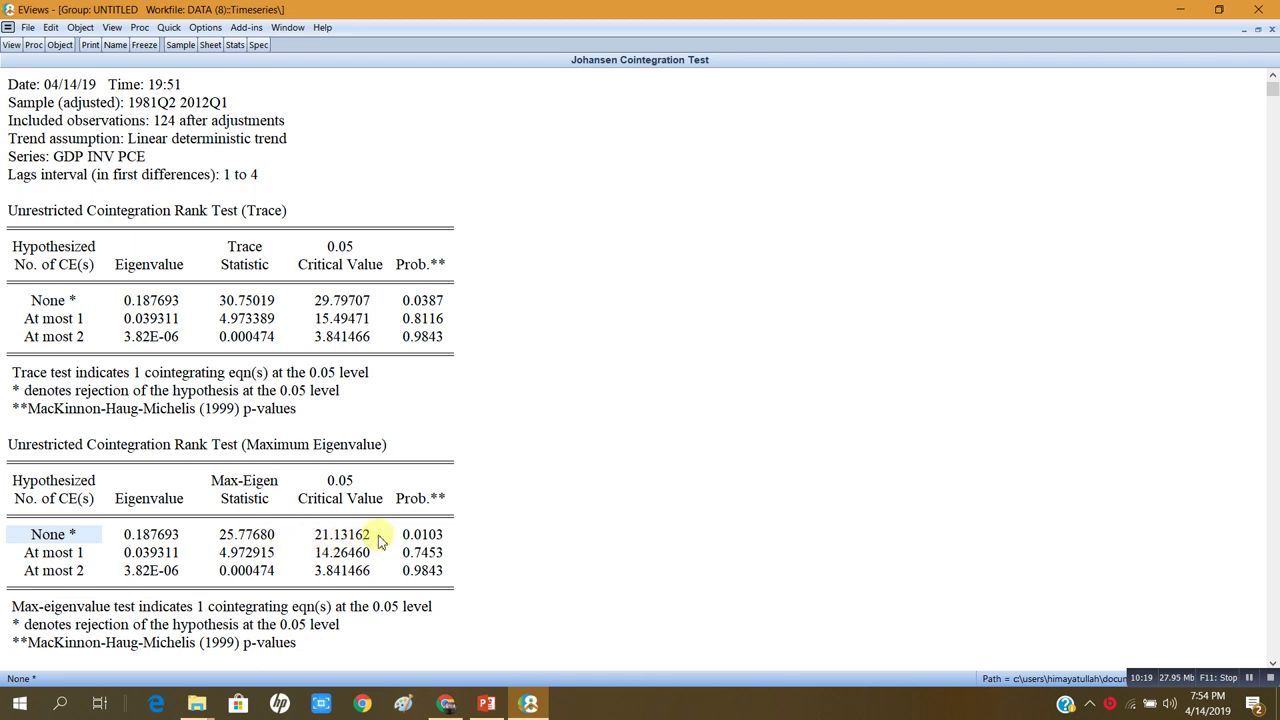
left_click(419, 540)
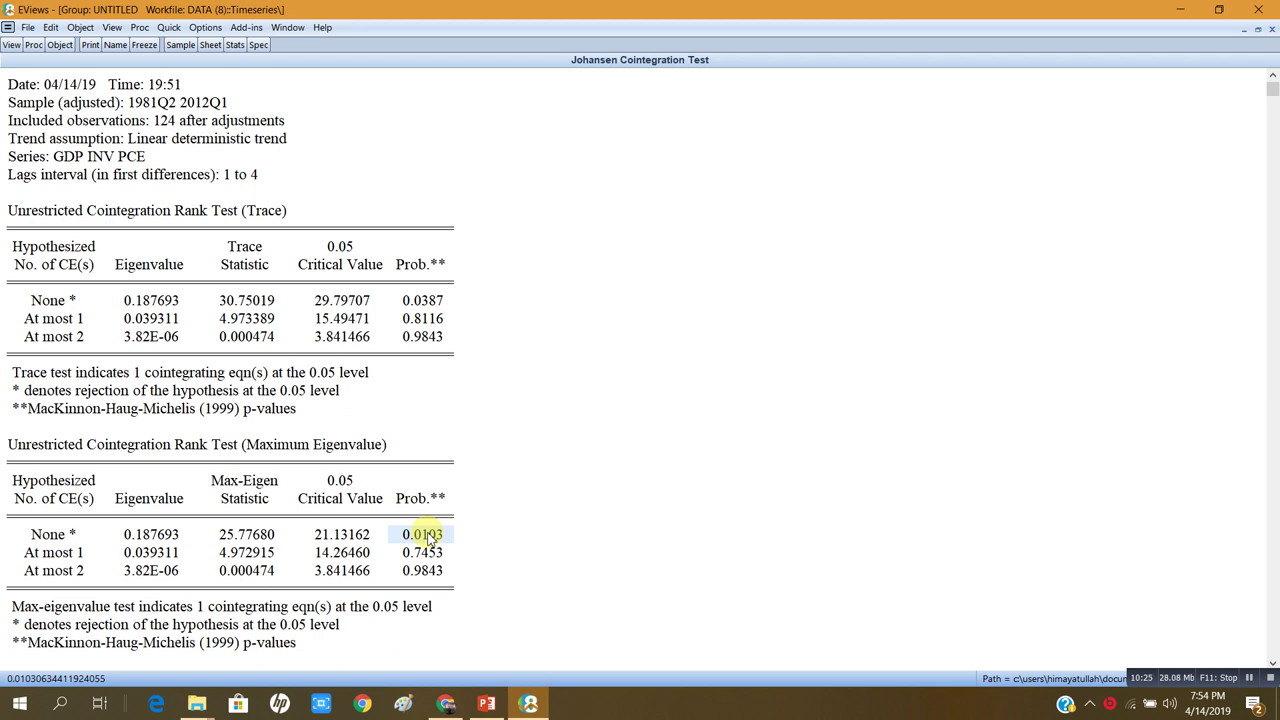
left_click(62, 557)
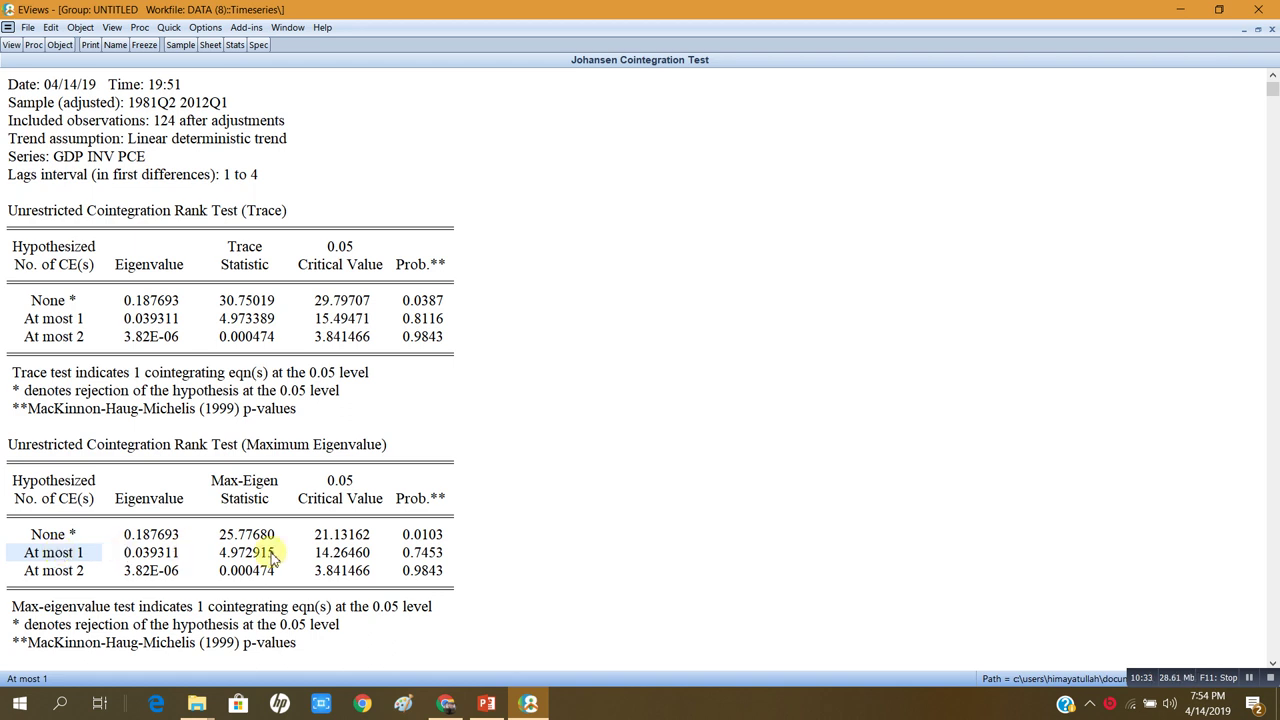
left_click(430, 557)
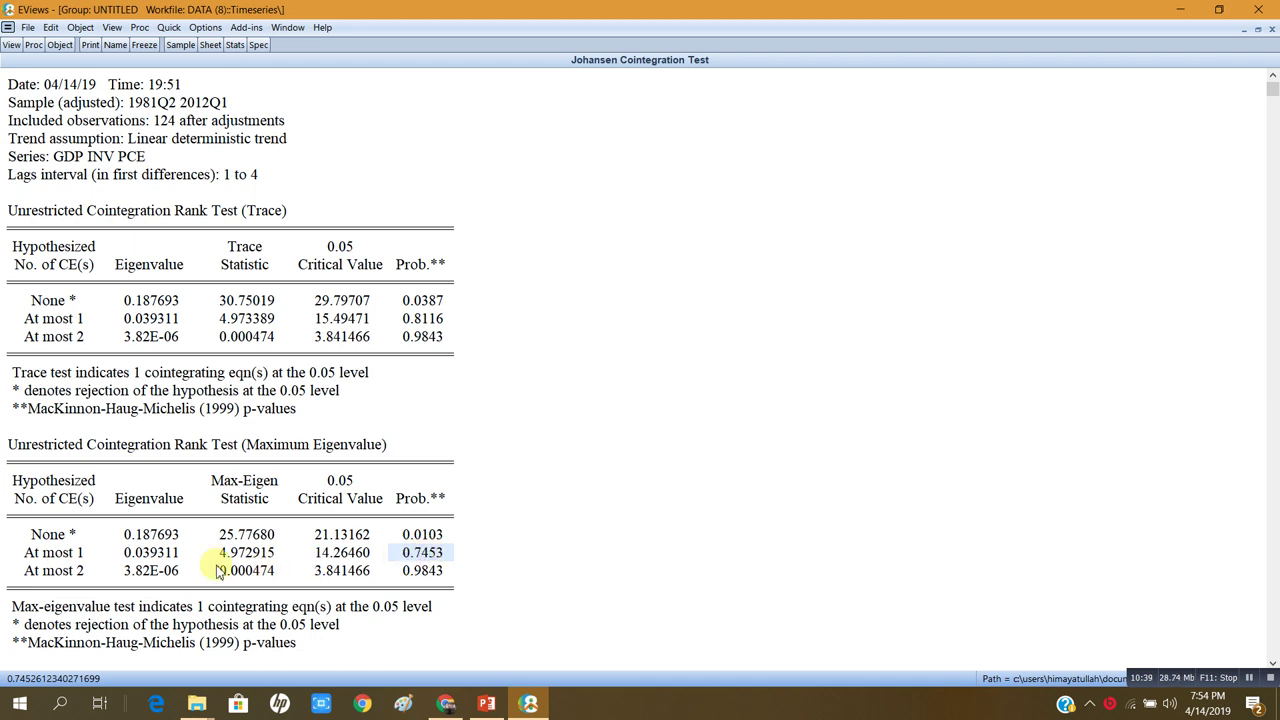
left_click(72, 575)
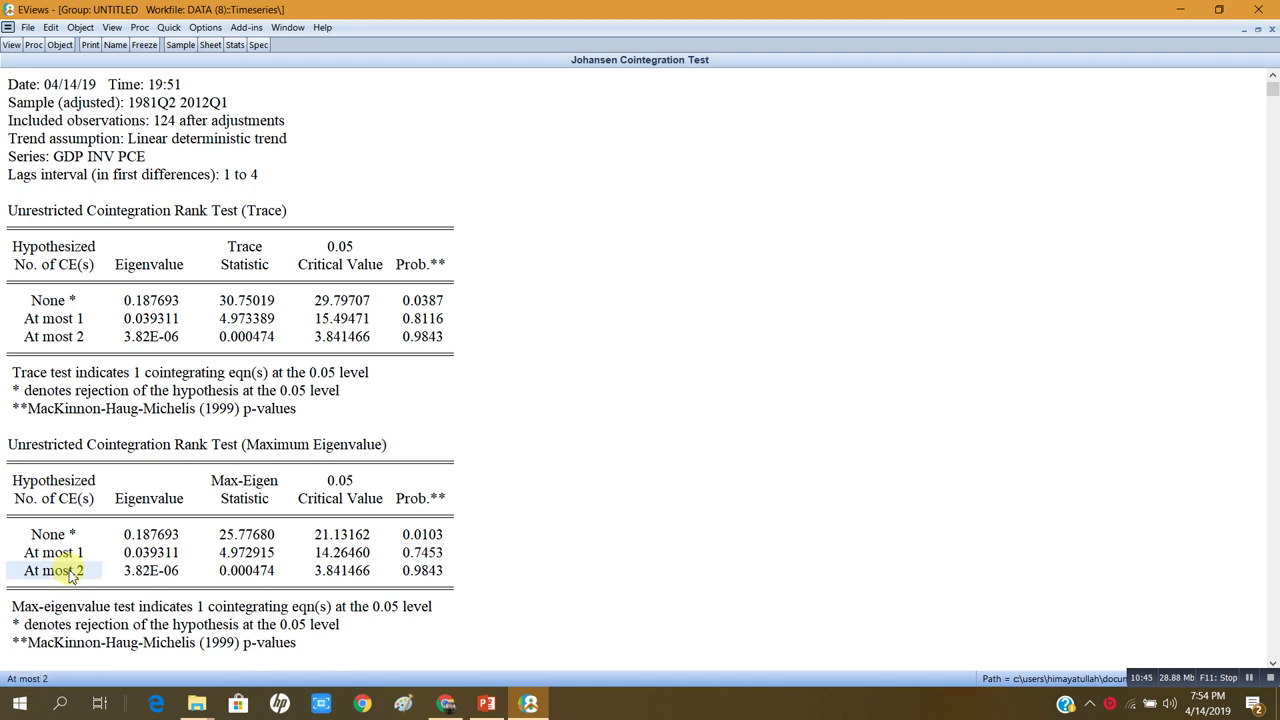
left_click(426, 572)
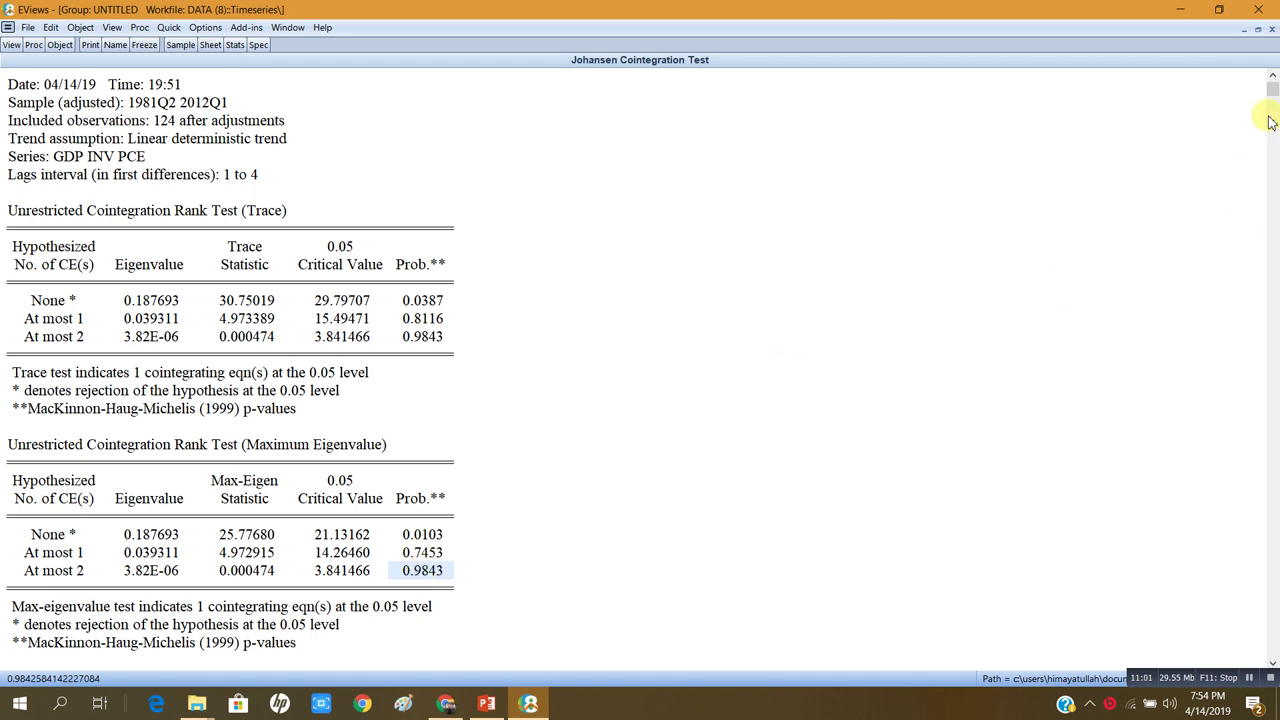
left_click_drag(1272, 90, 1228, 93)
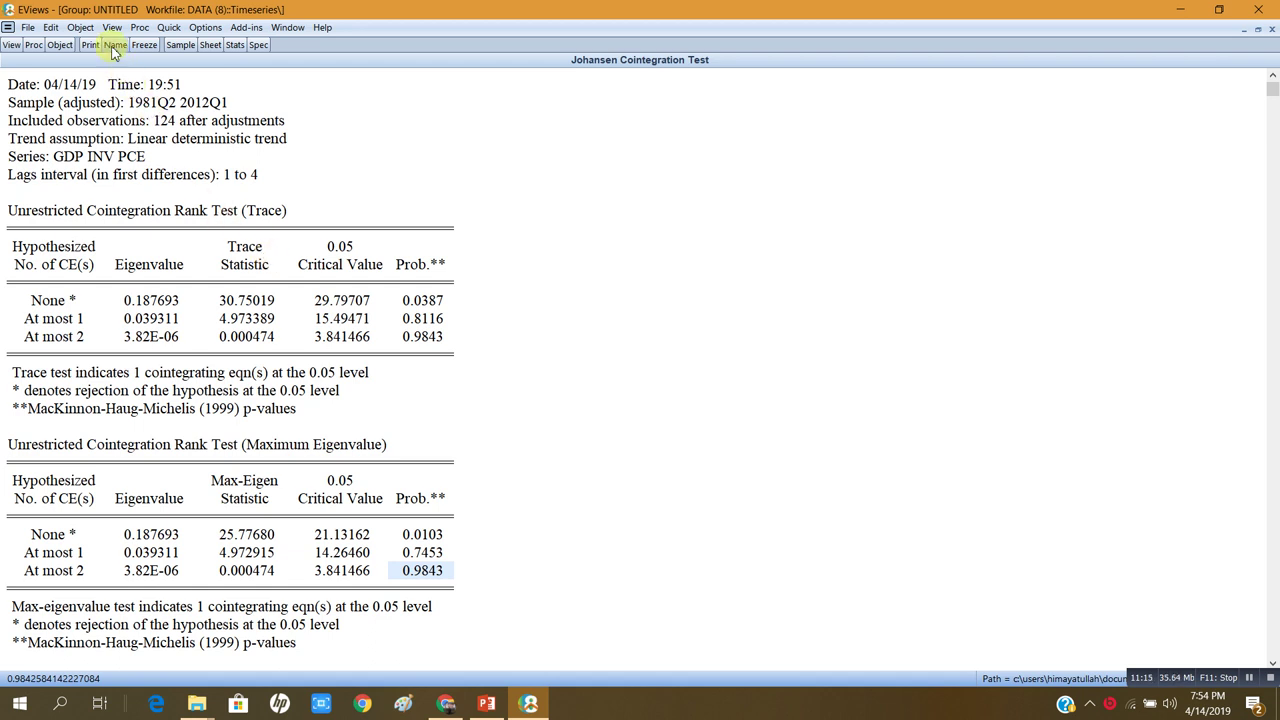
Estimate a Vector Error Correction model with endogenous variables gdp inv pce, lag intervals 1 2 and sample 1980q1 2012q1.
left_click(166, 30)
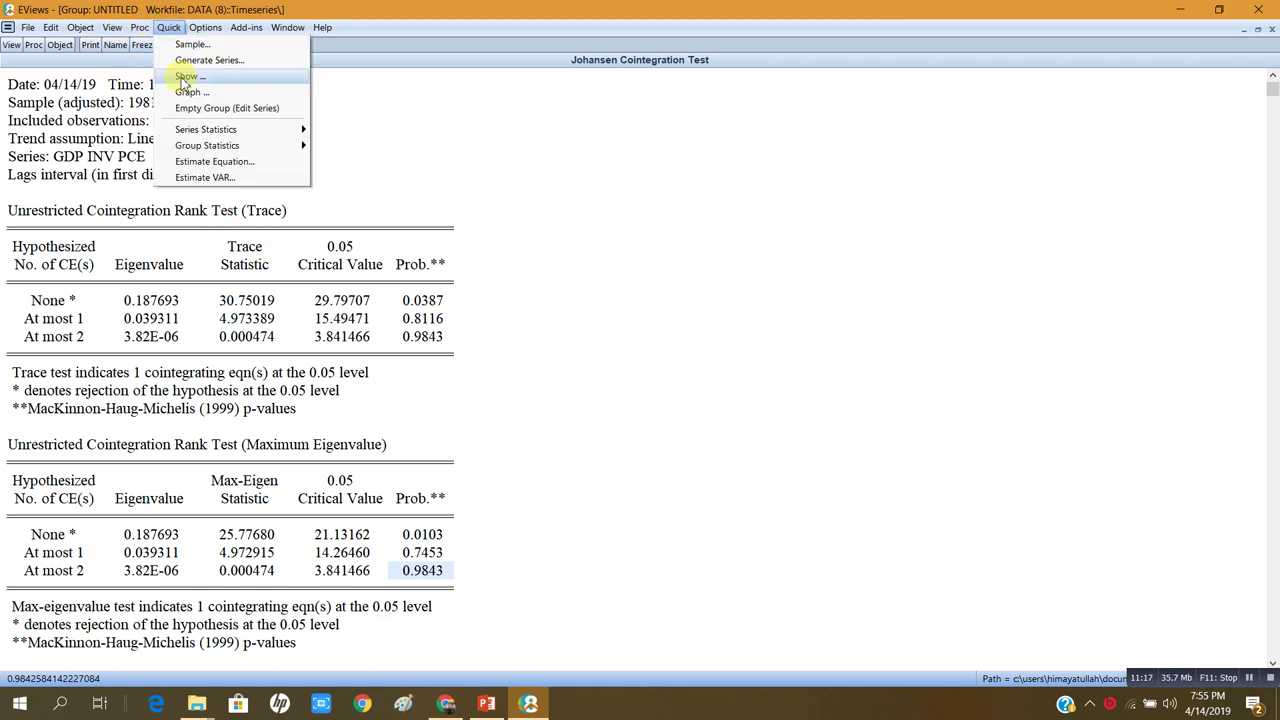
left_click(207, 179)
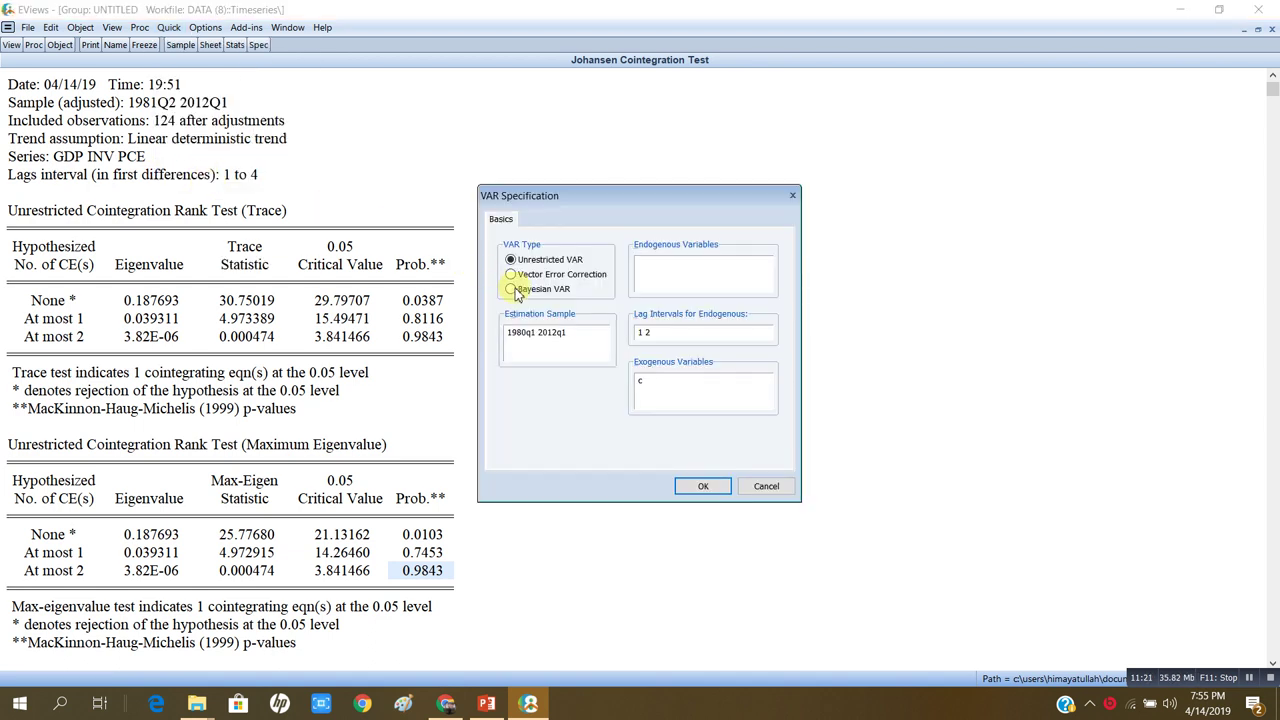
left_click(512, 276)
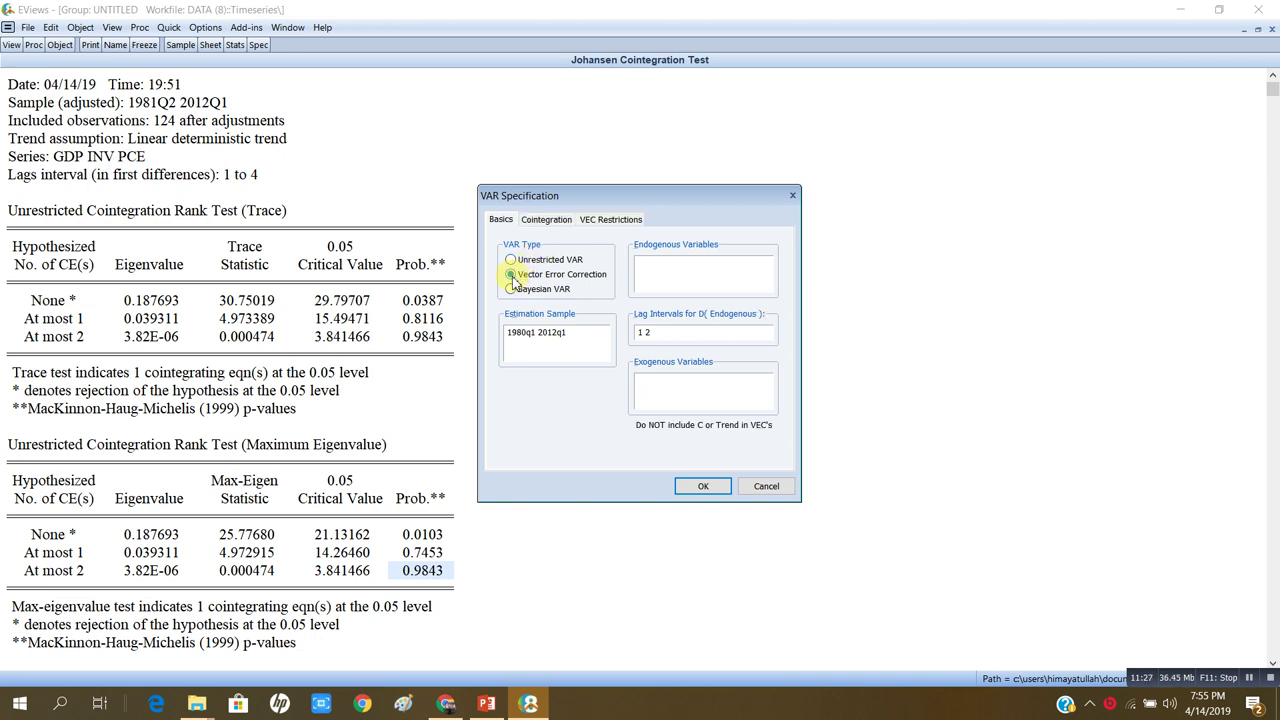
left_click(647, 270)
type("gdp inv pce")
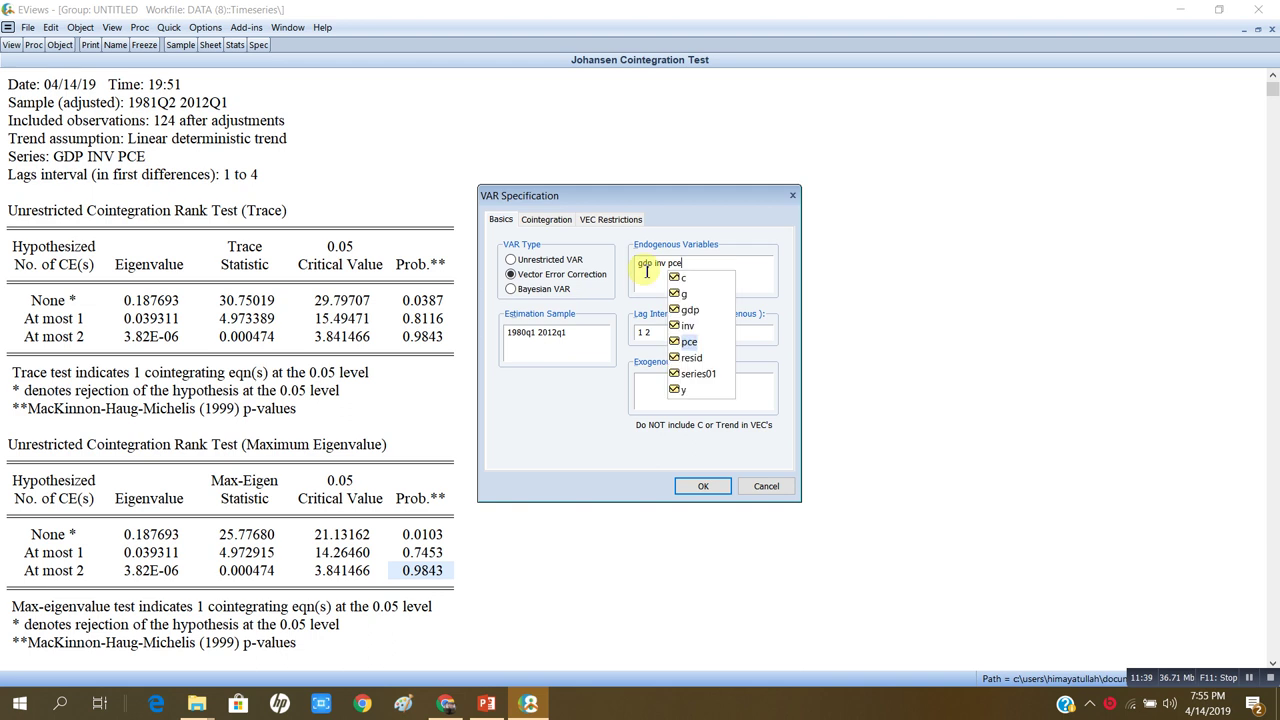
left_click(655, 336)
left_click(699, 487)
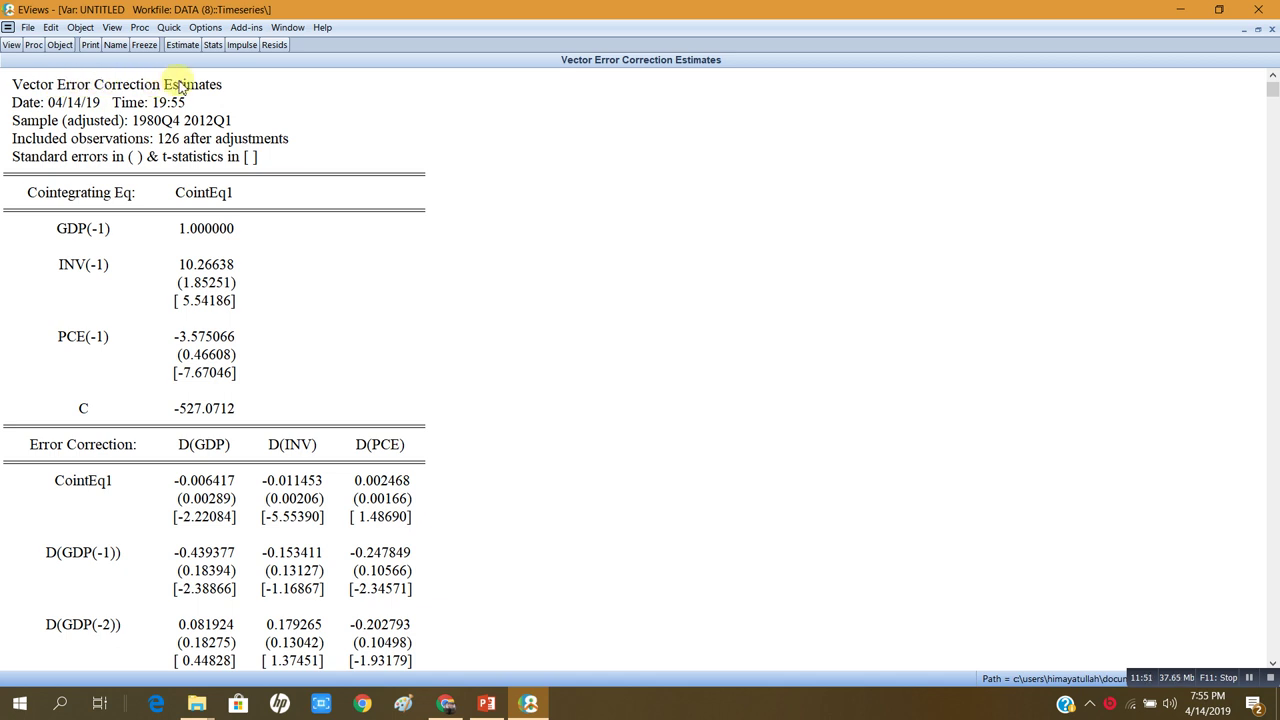
Examine the vector error correction output's date, time, adjusted sample and included observations lines.
left_click(39, 105)
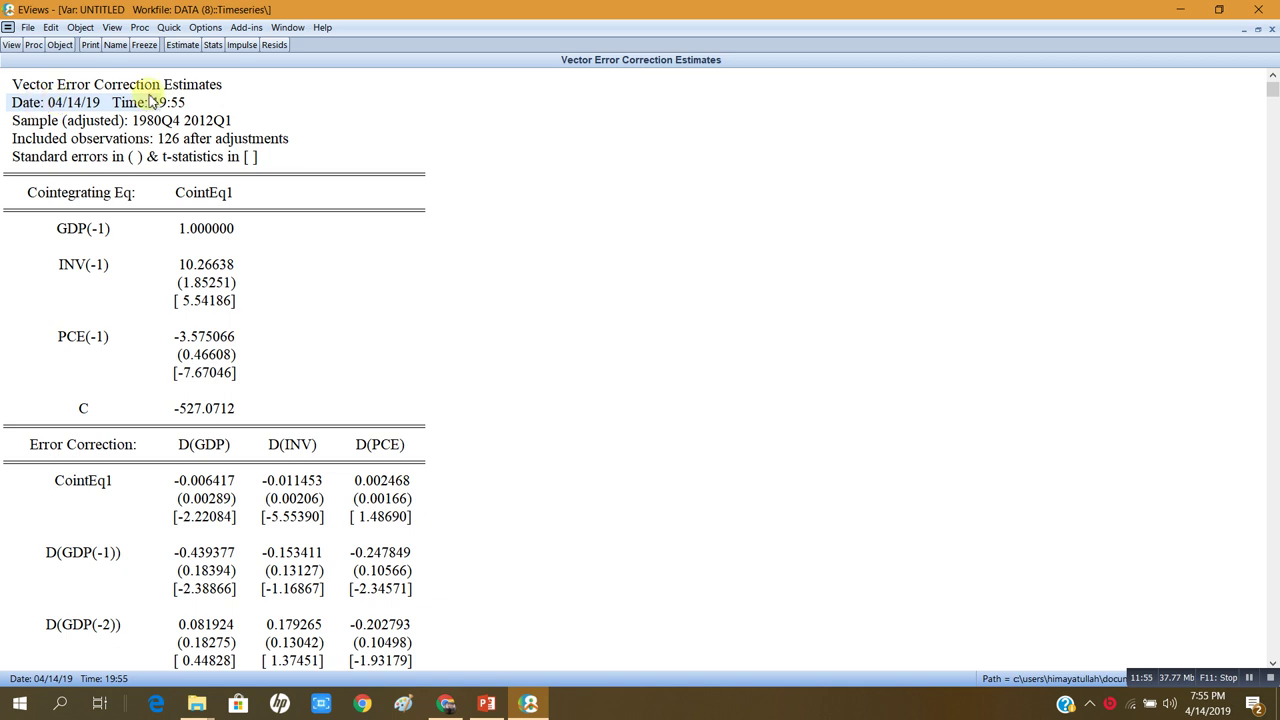
left_click(183, 105)
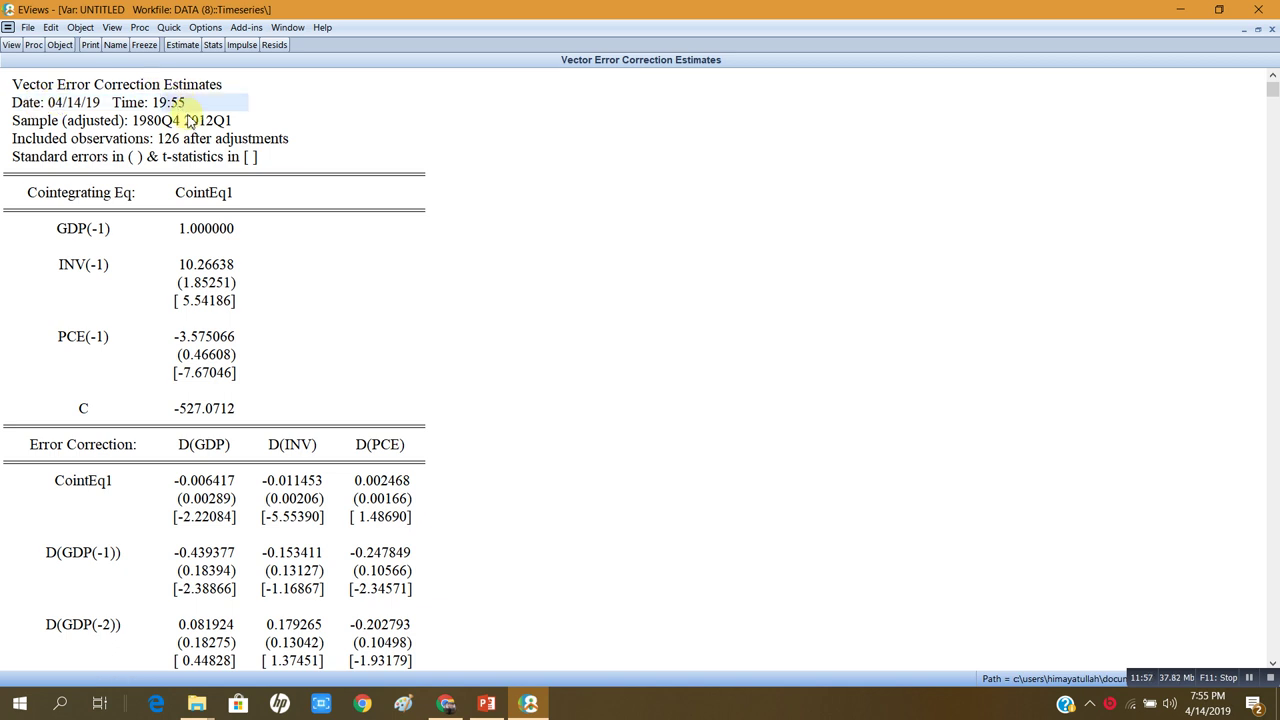
left_click(188, 120)
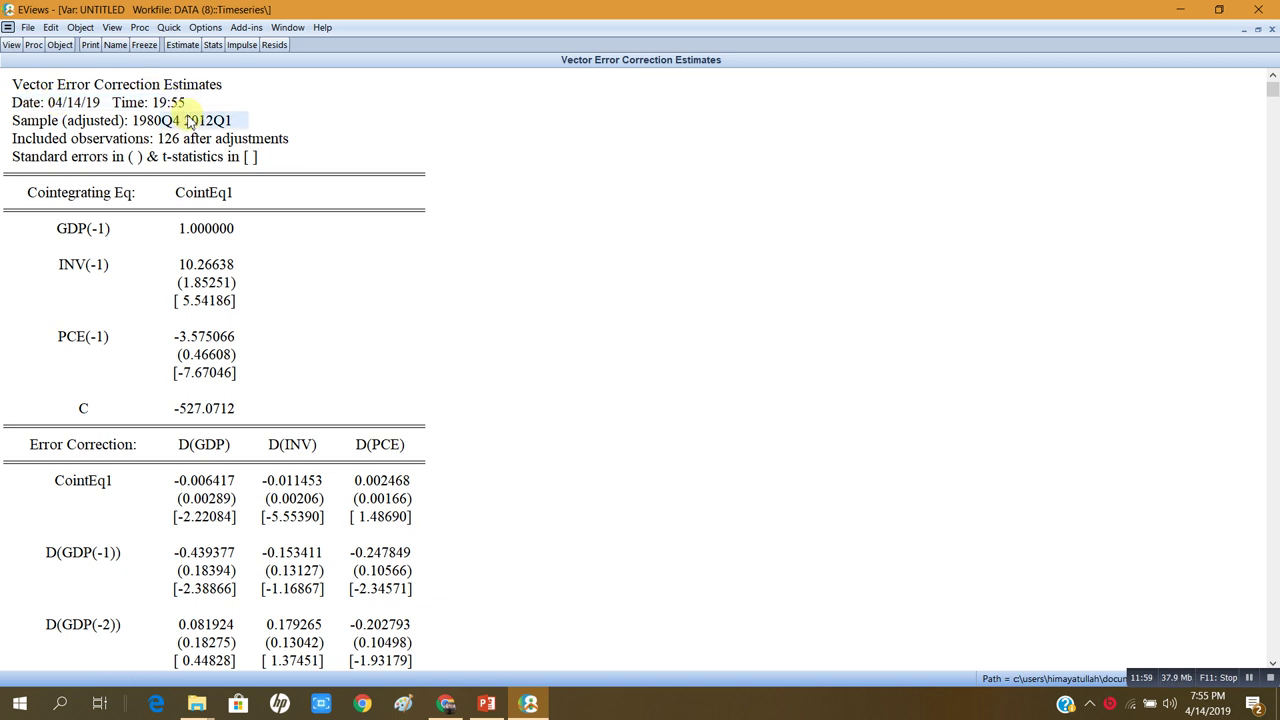
left_click(195, 141)
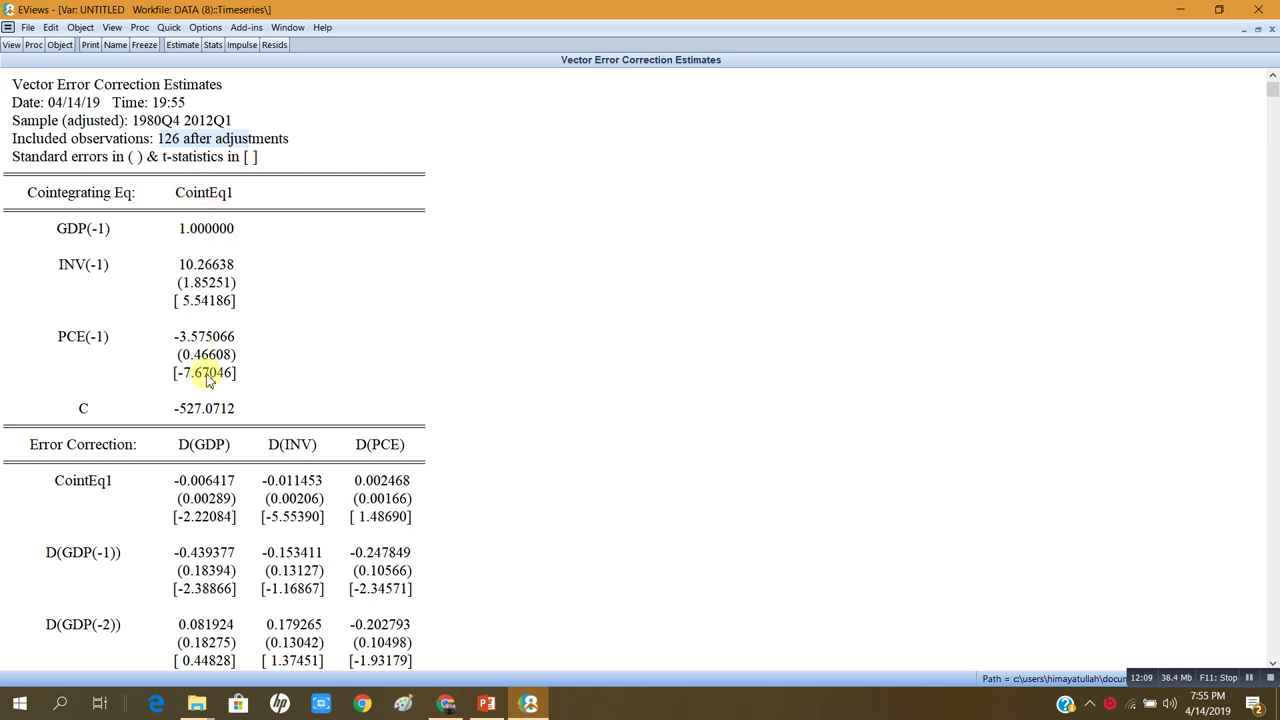
Examine the CointEq1 error correction coefficient, standard error and t-statistic in the D(GDP) column.
left_click(70, 487)
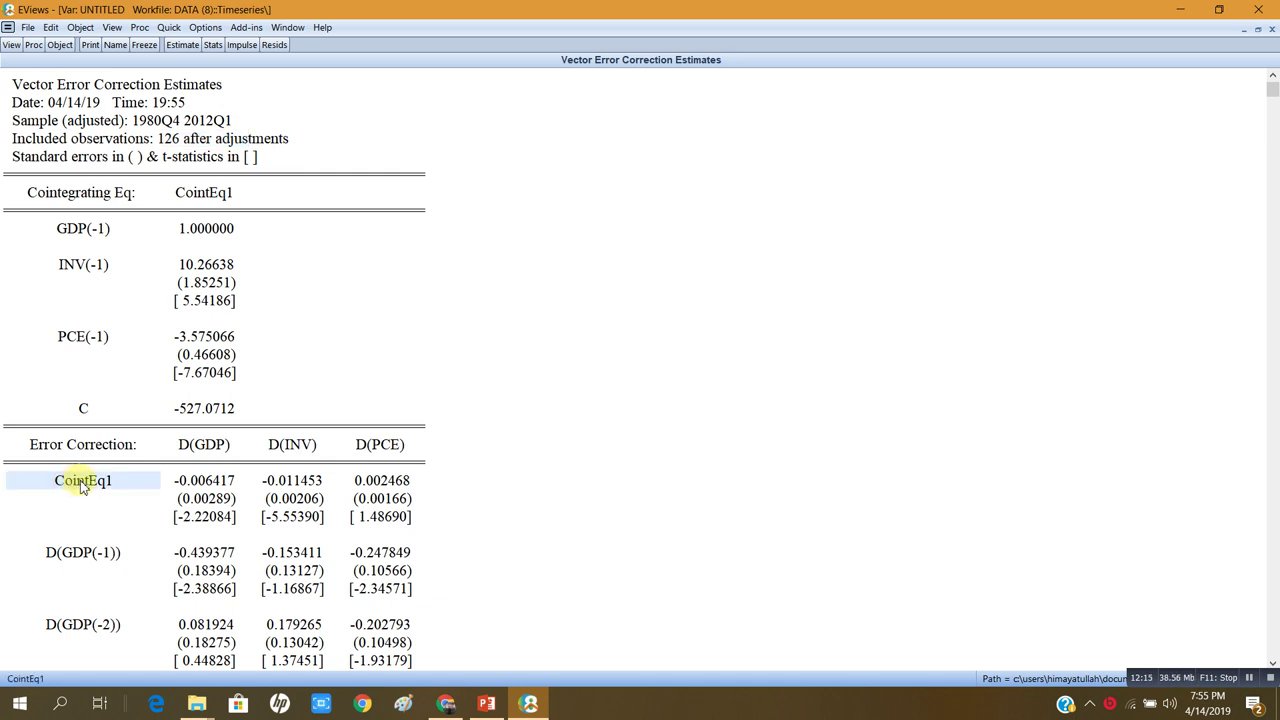
left_click(197, 485)
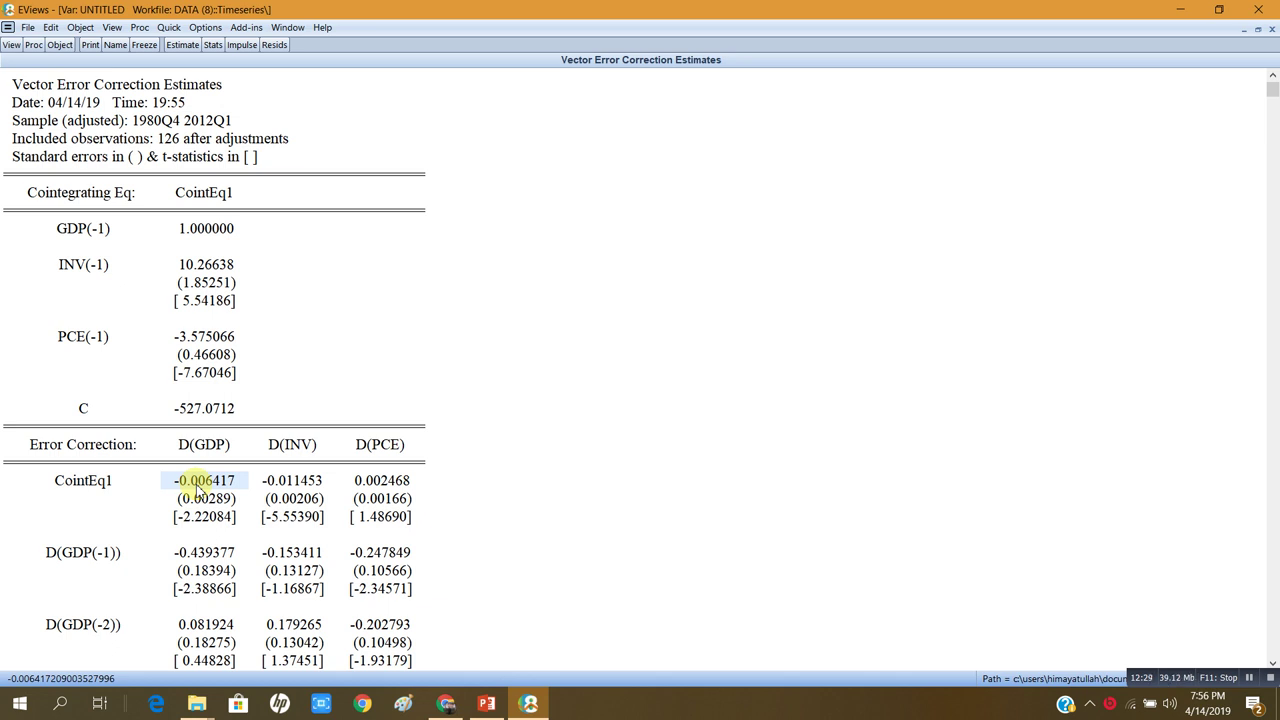
left_click(198, 525)
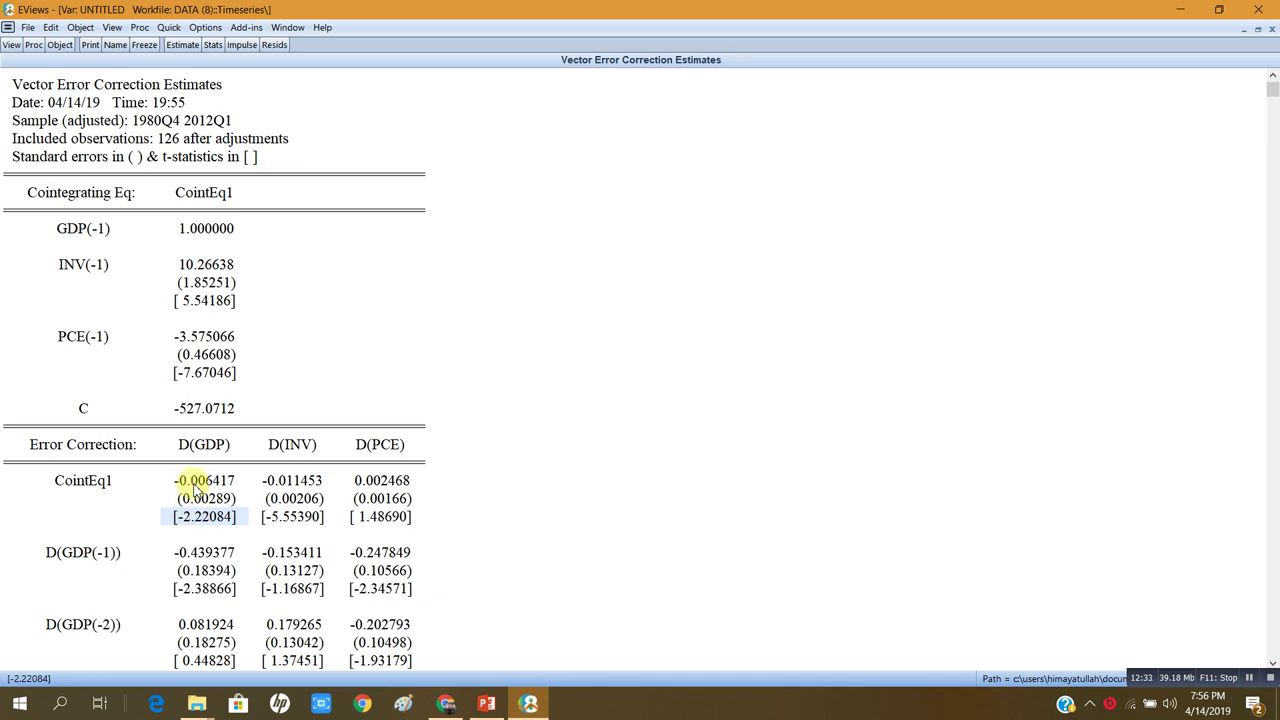
left_click(197, 484)
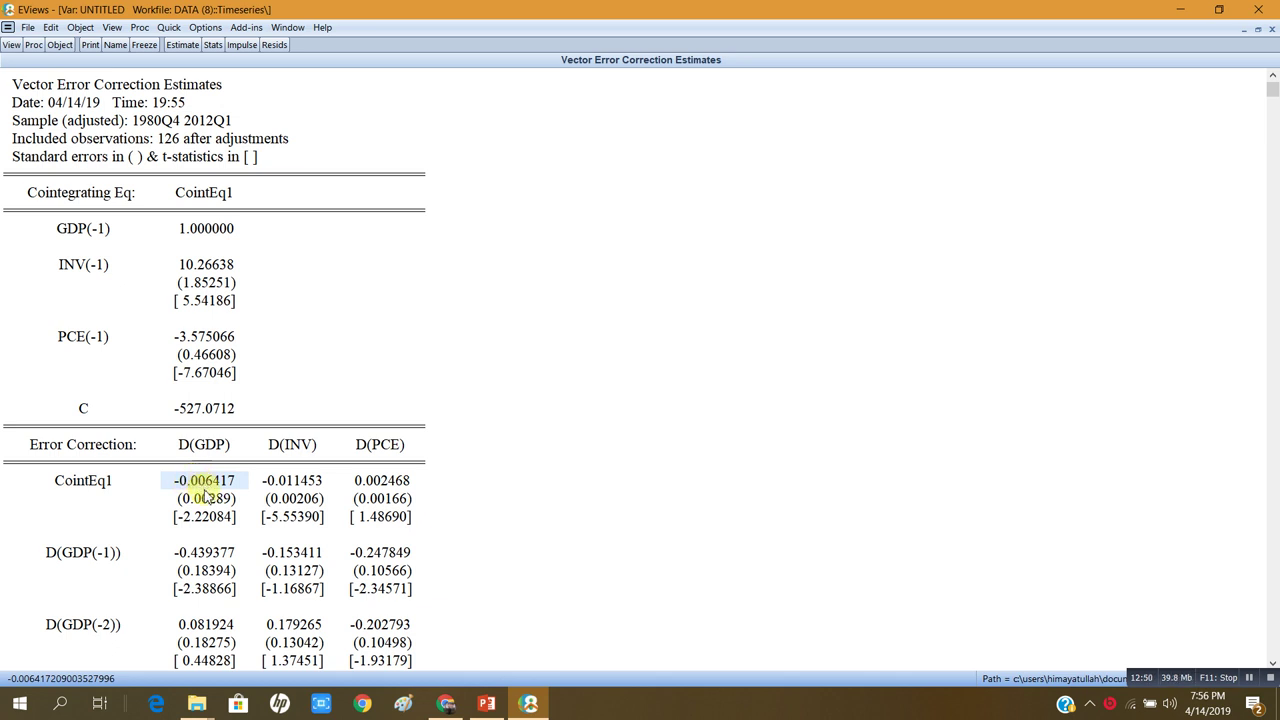
left_click(207, 500)
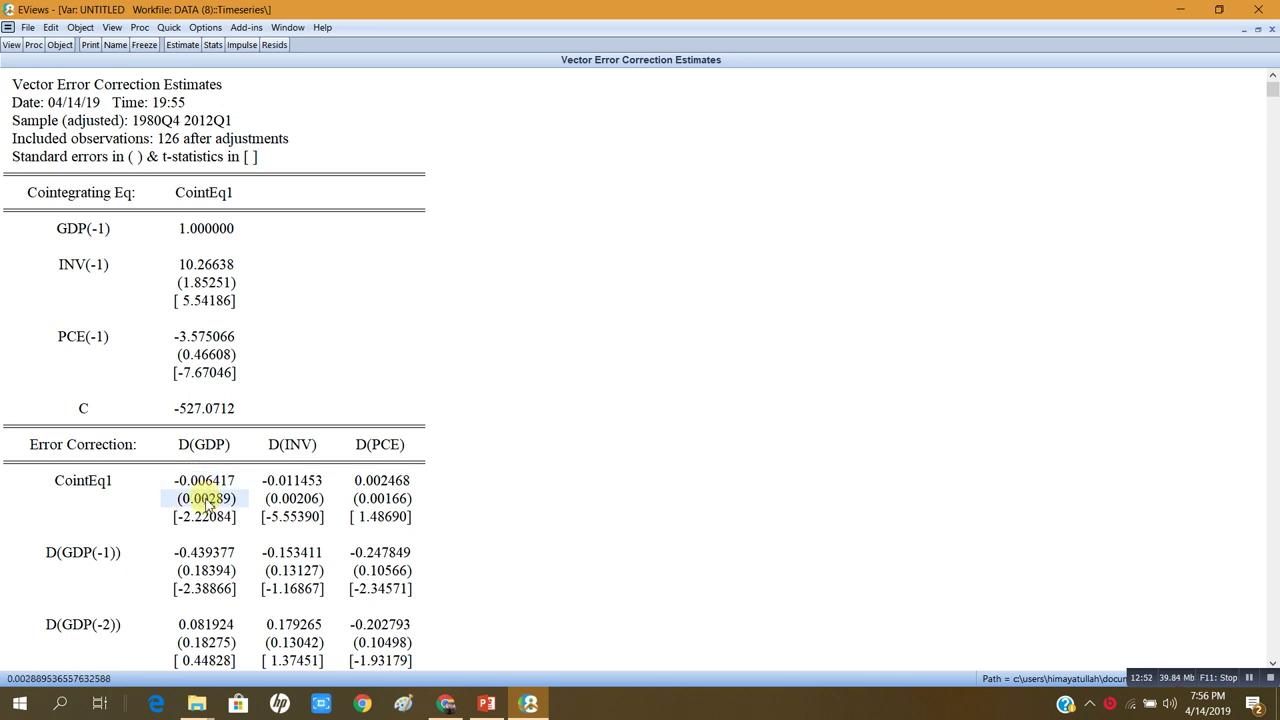
left_click(207, 522)
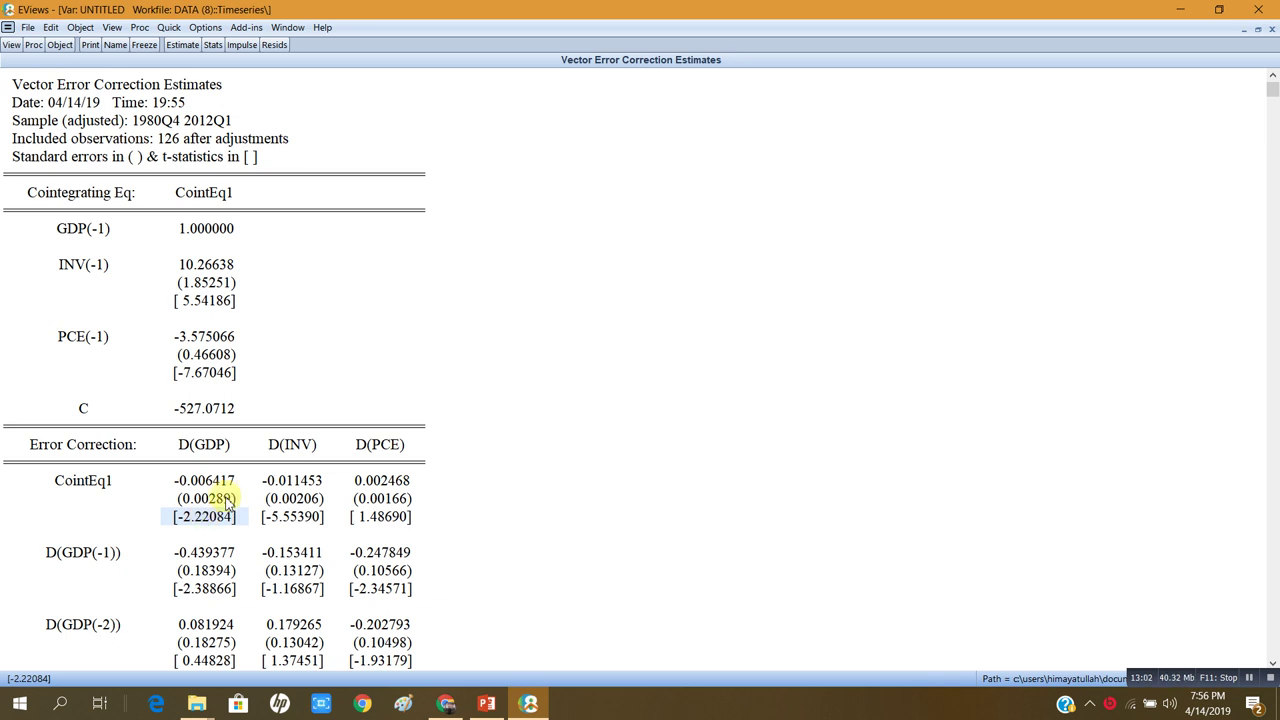
Examine the CointEq1 error correction coefficient and t-statistic in the D(INV) column.
left_click(295, 478)
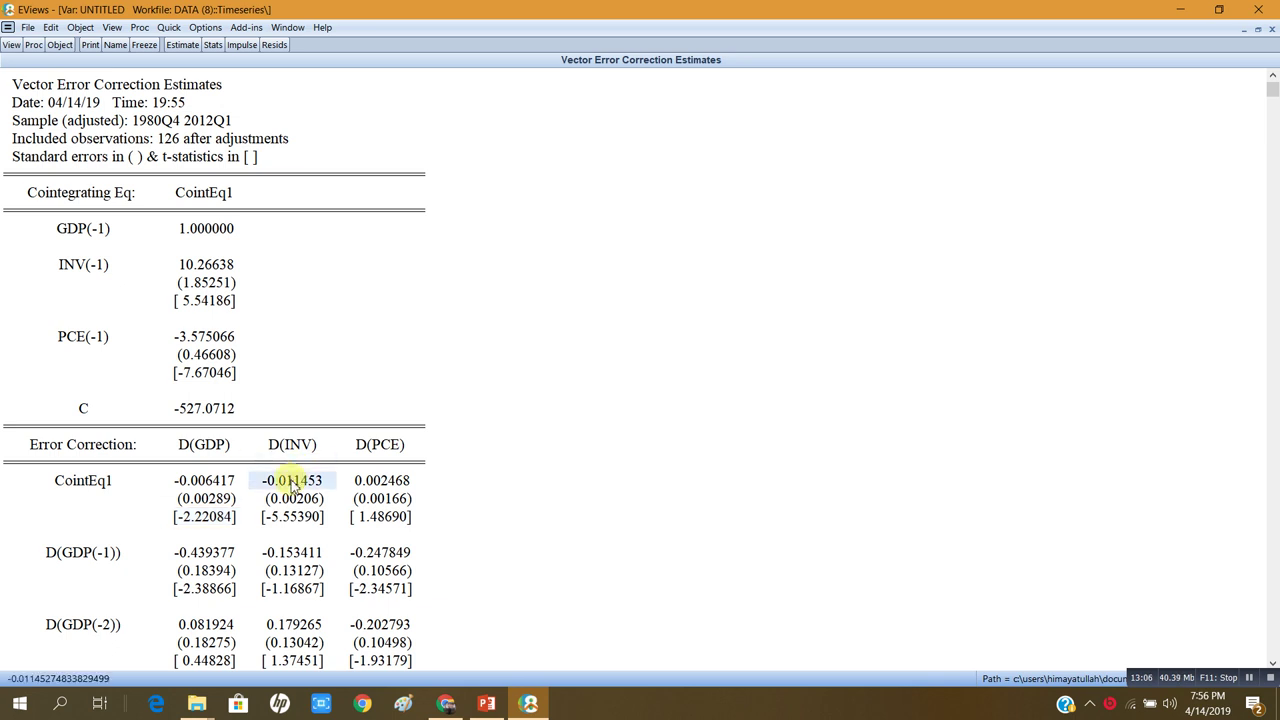
left_click(288, 521)
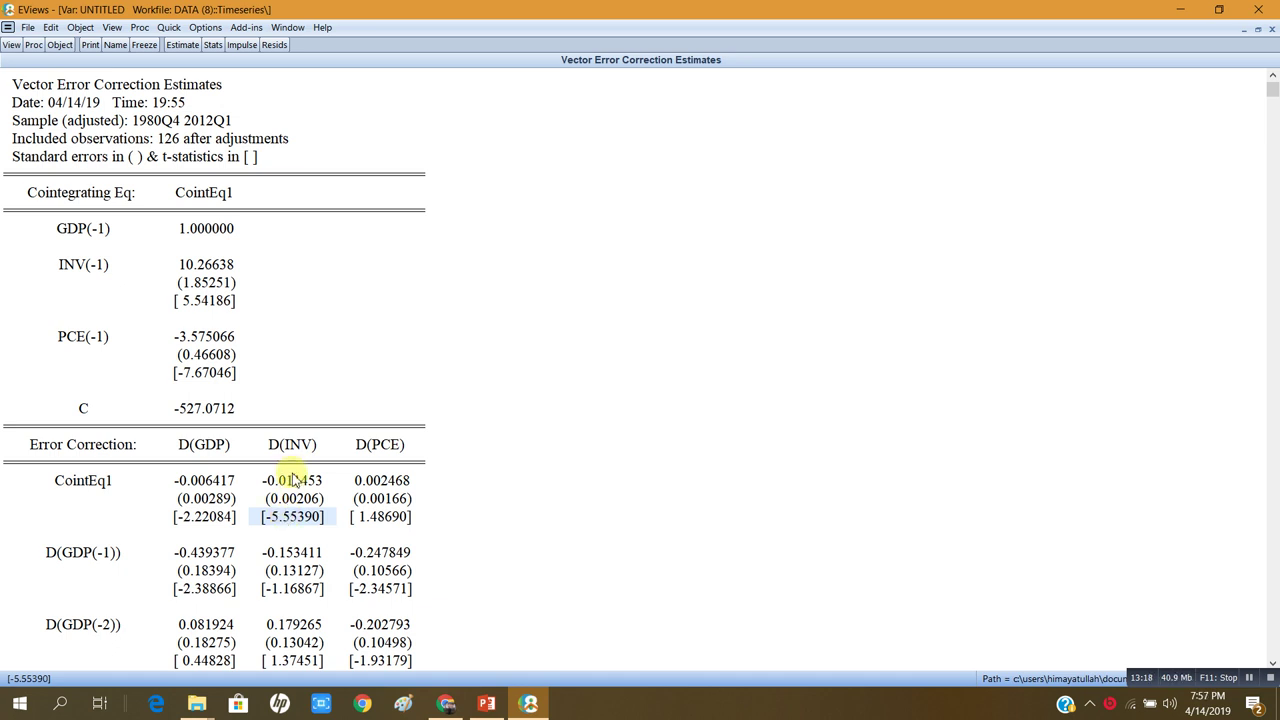
left_click(293, 482)
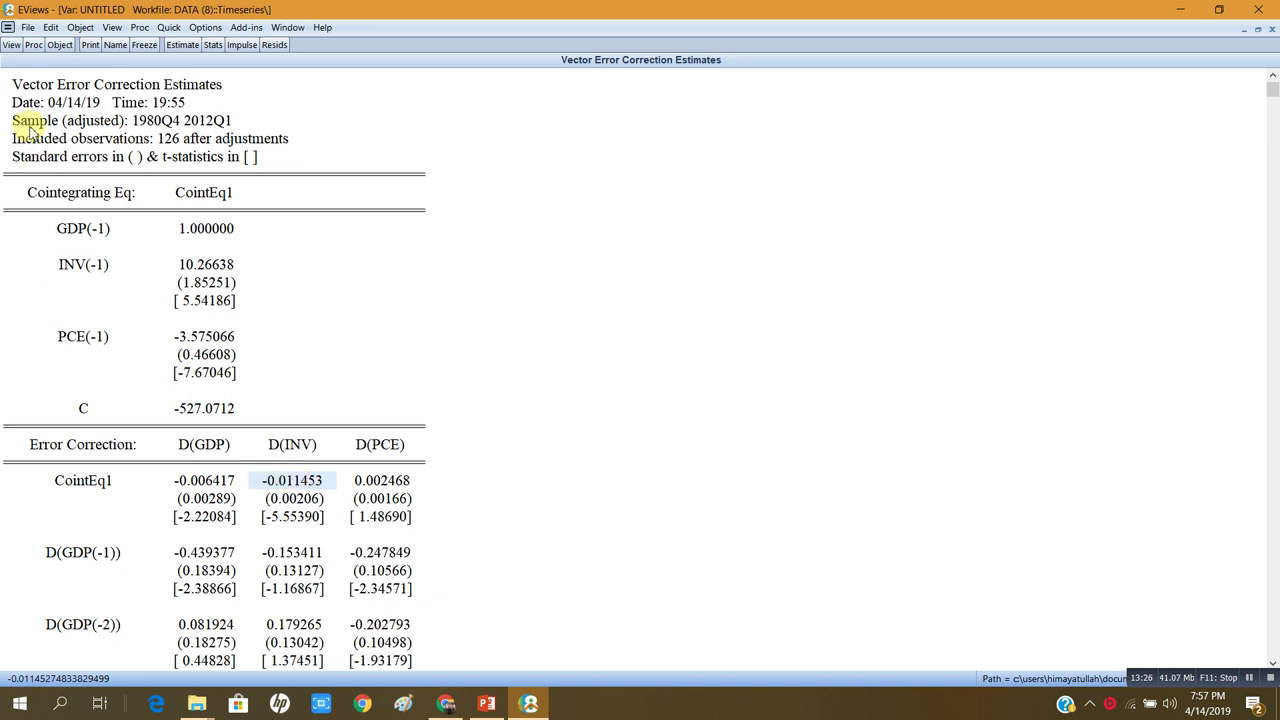
Make a system from the estimated vector error correction model, ordered by variable.
left_click(34, 46)
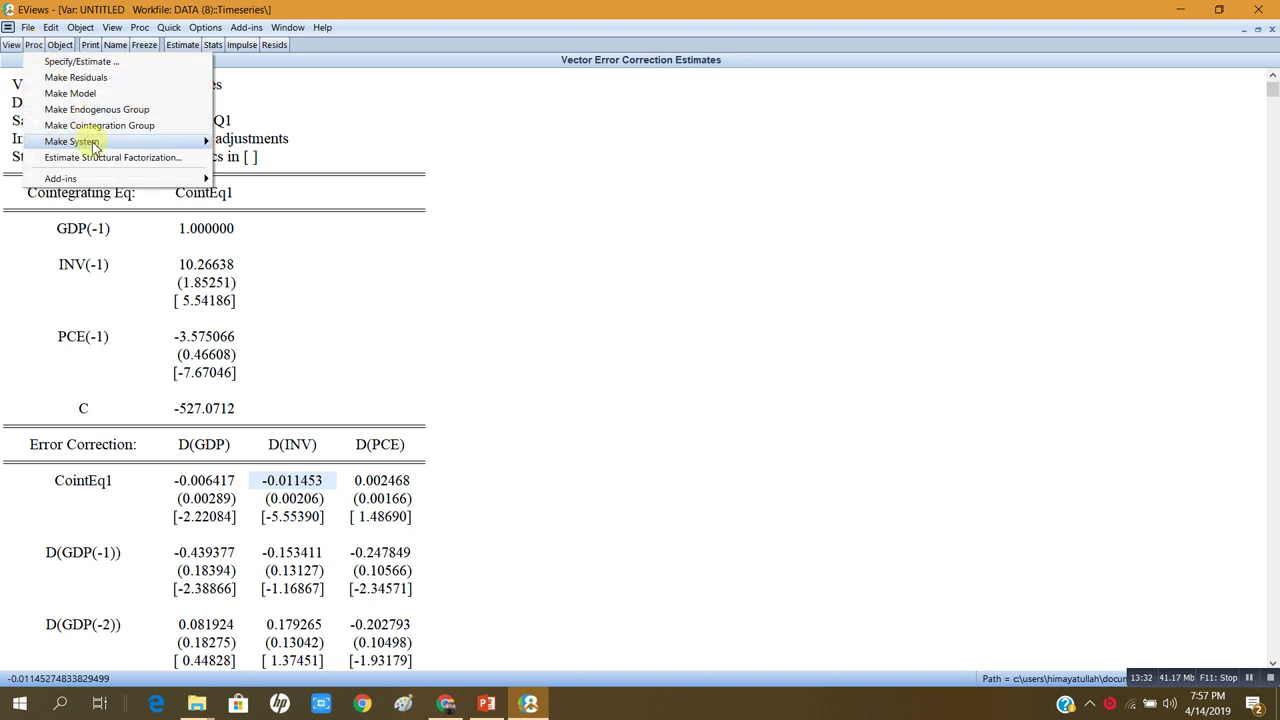
mouse_move(93, 145)
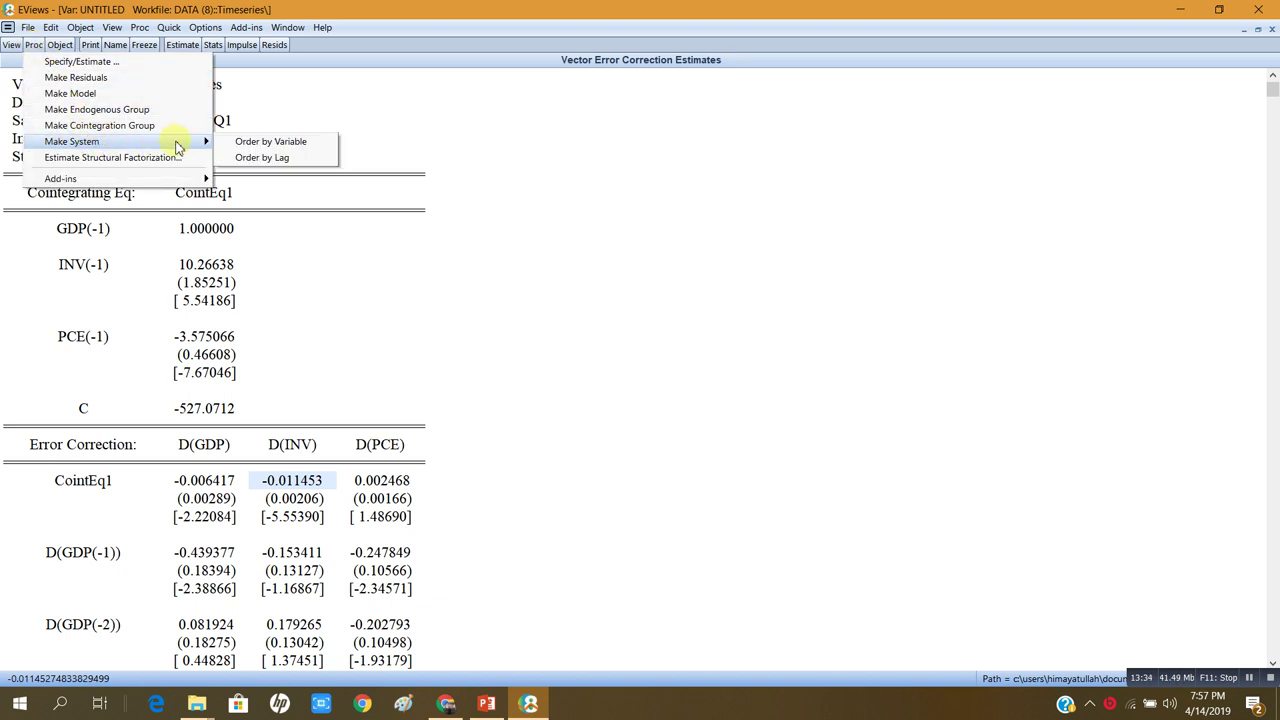
left_click(274, 145)
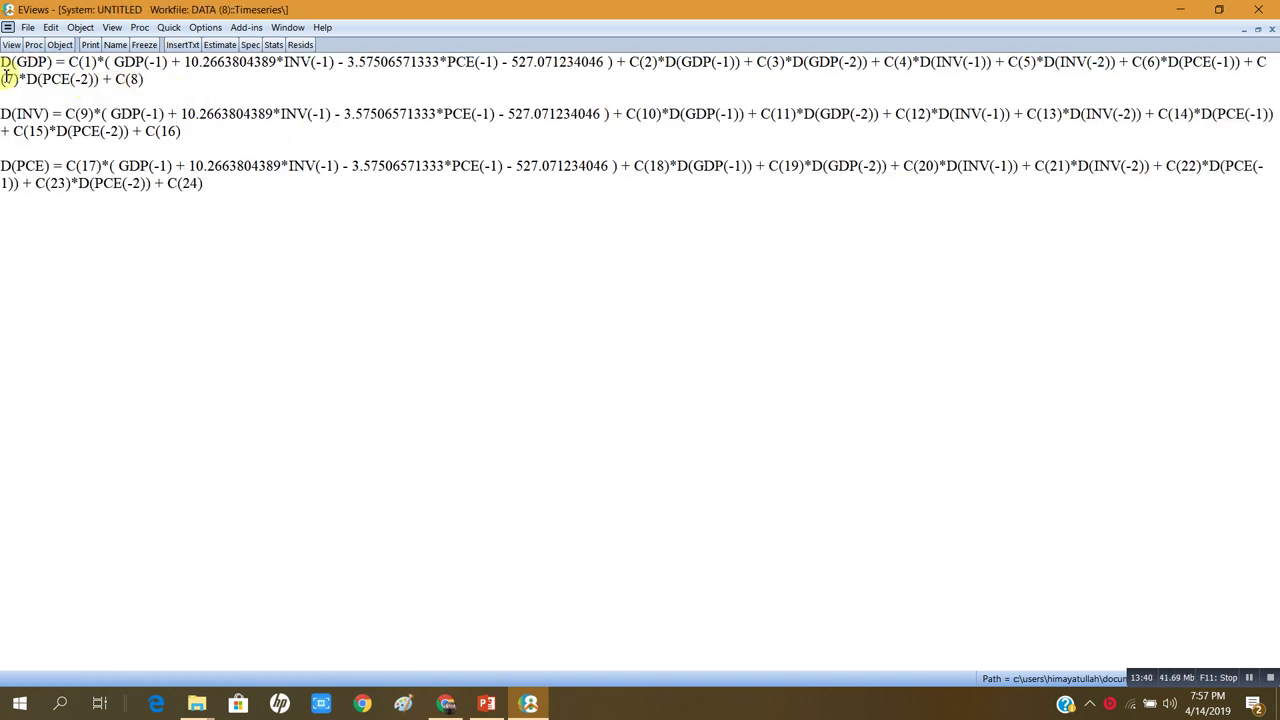
Copy the D(GDP) equation from the system and estimate it as a separate equation by least squares over the sample 1980Q1 2012Q1.
left_click_drag(4, 66, 141, 80)
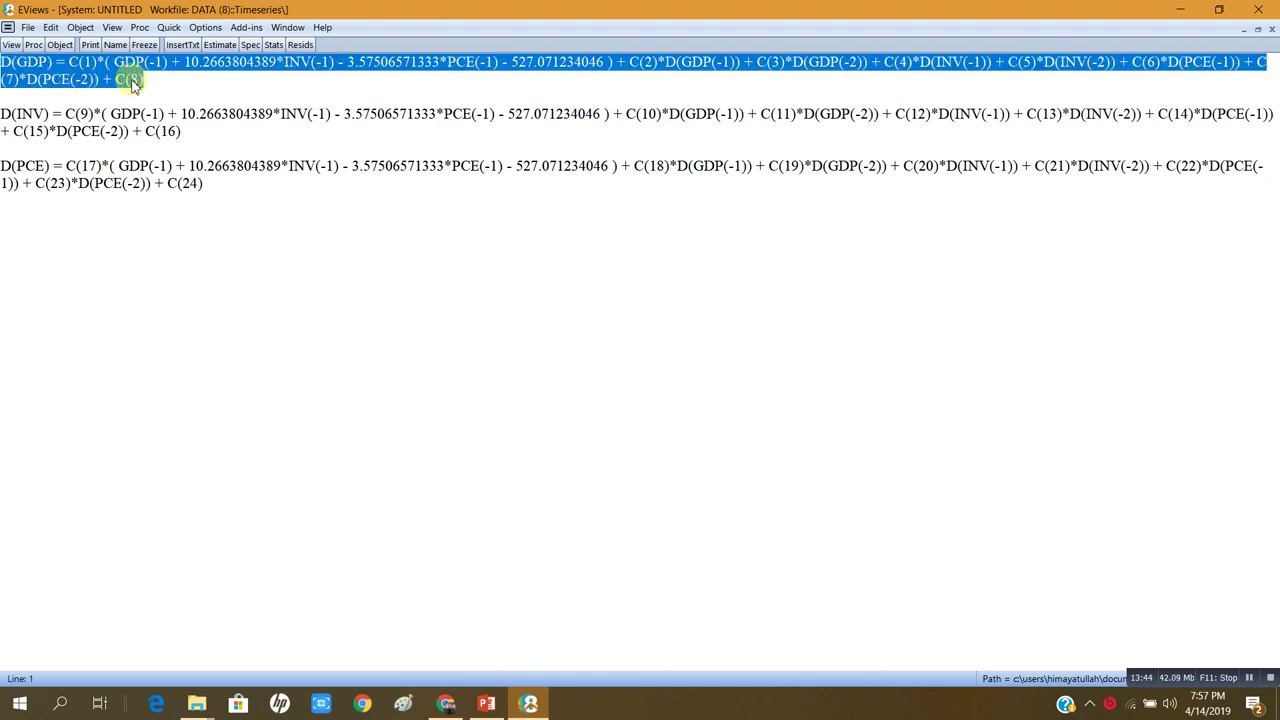
right_click(108, 80)
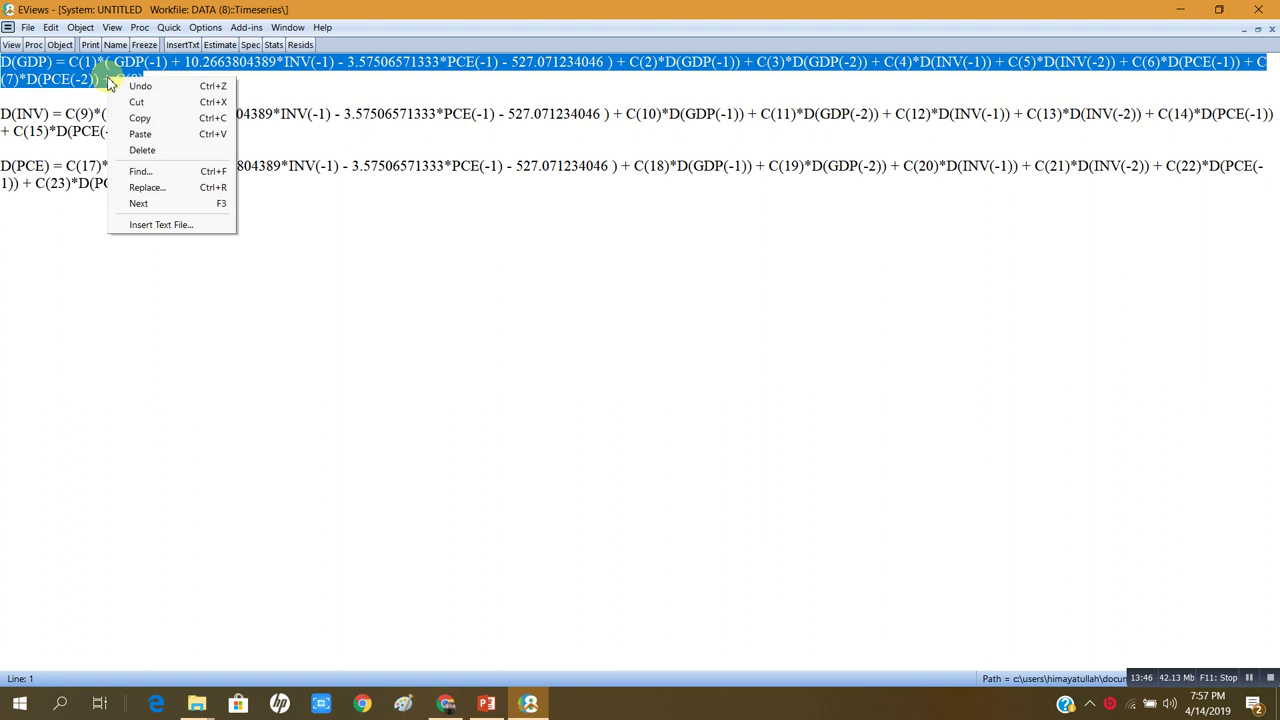
left_click(141, 119)
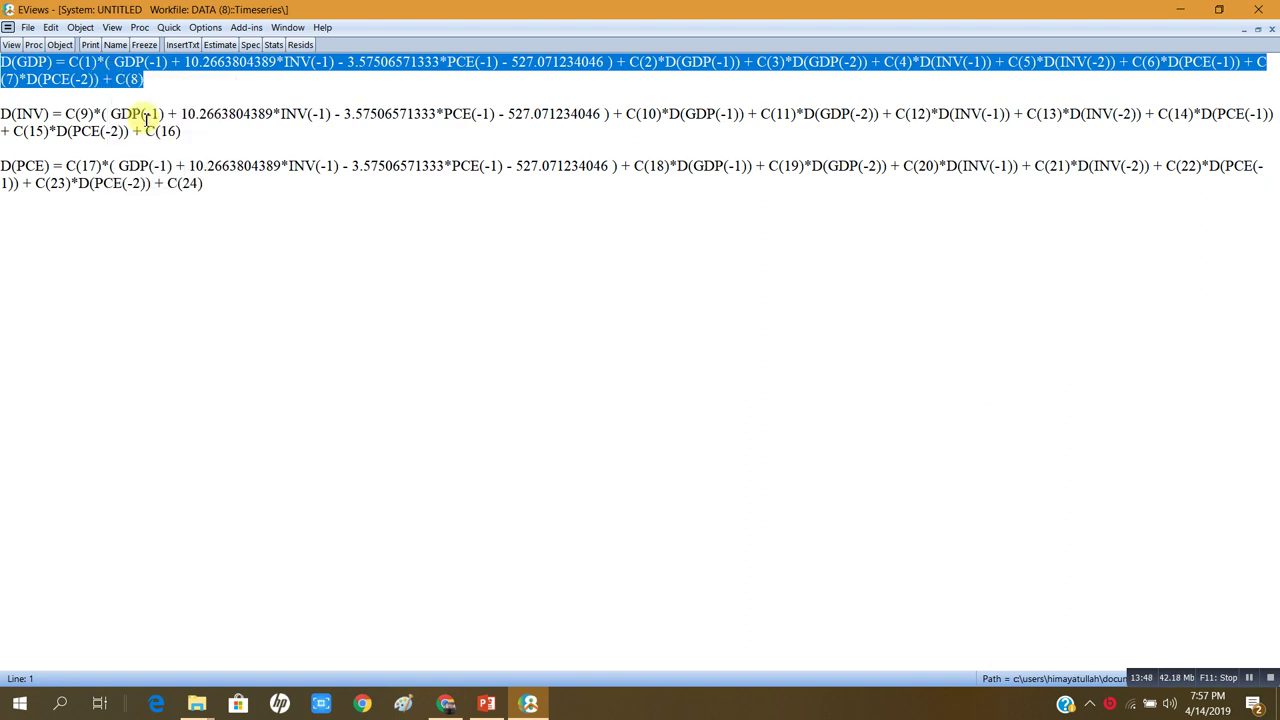
left_click(168, 27)
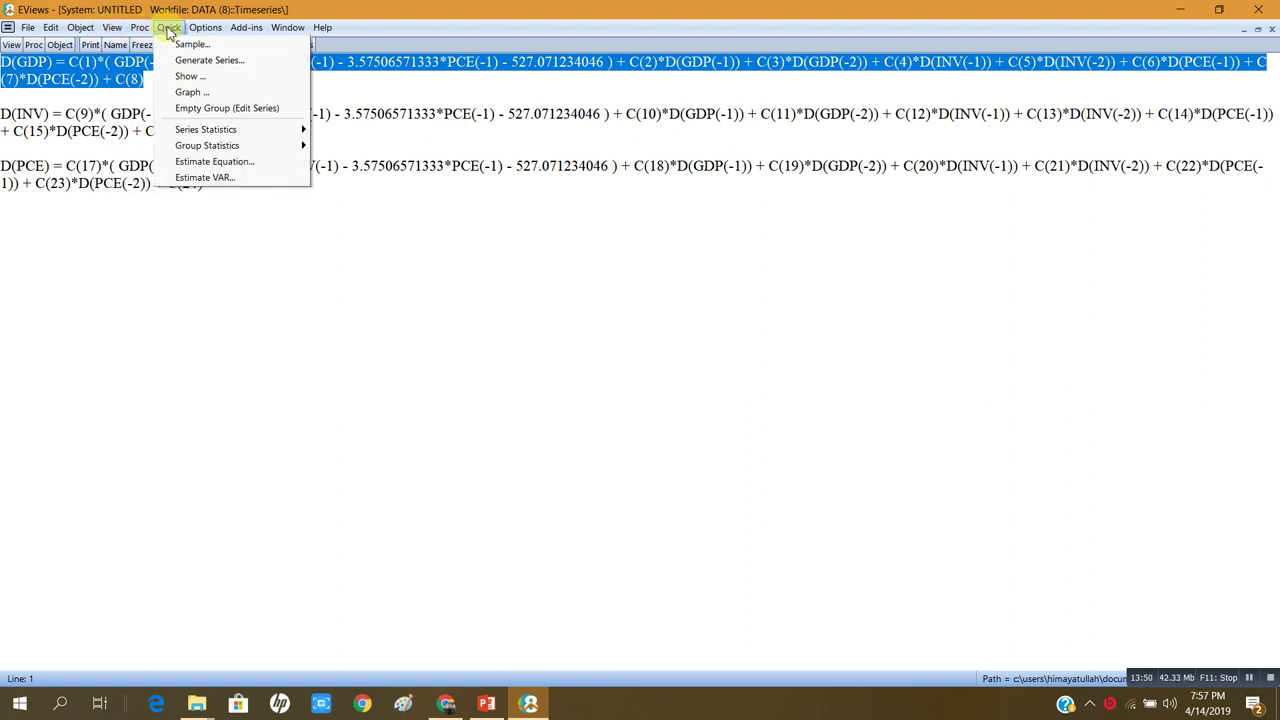
left_click(197, 165)
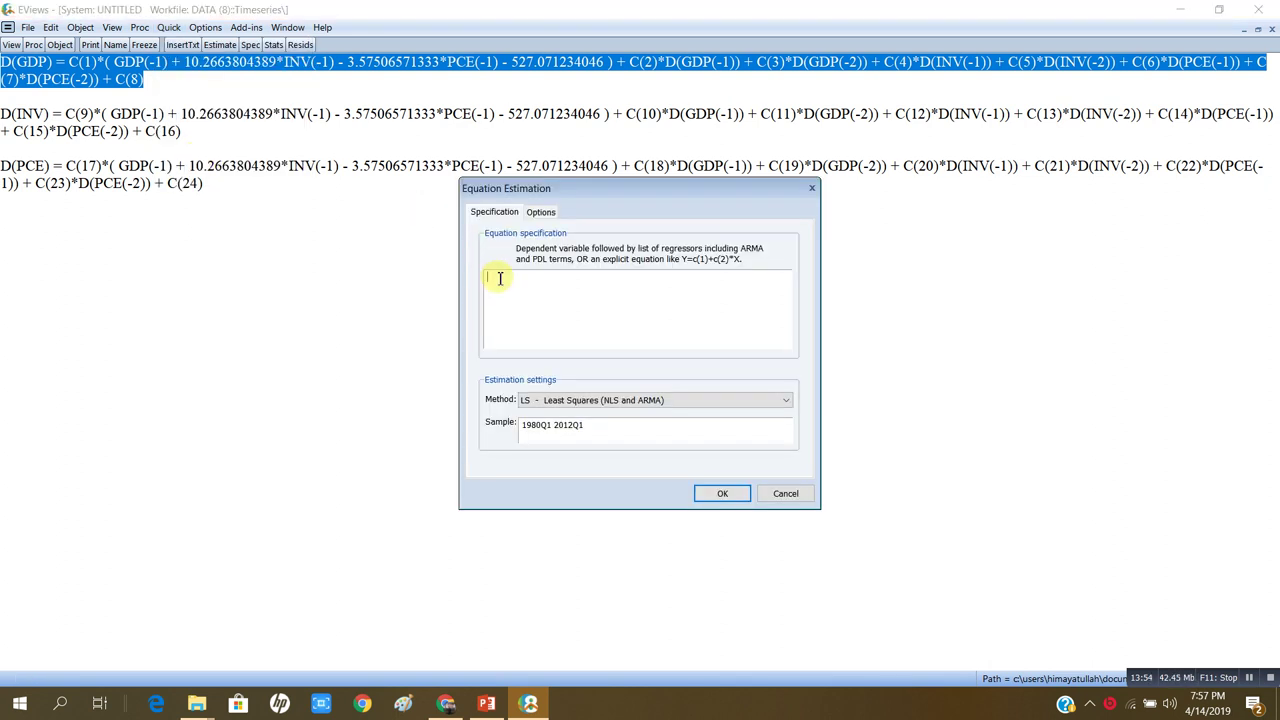
key("ctrl+v")
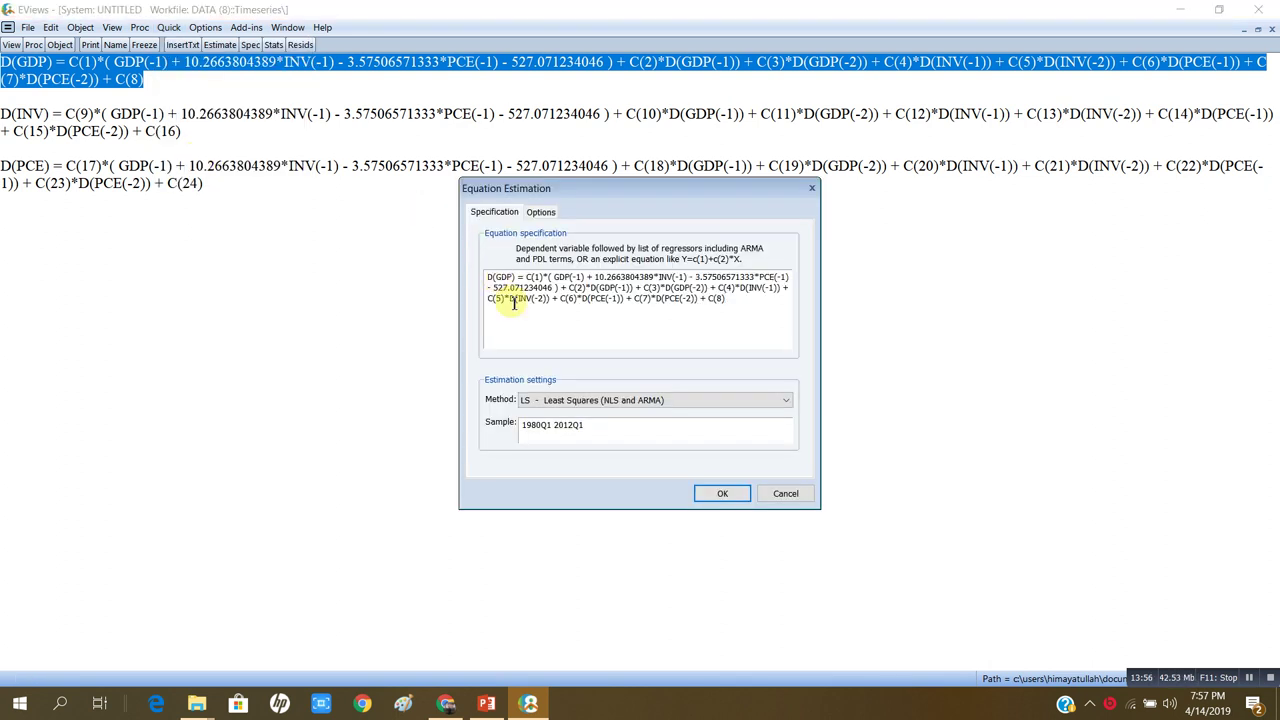
left_click(723, 493)
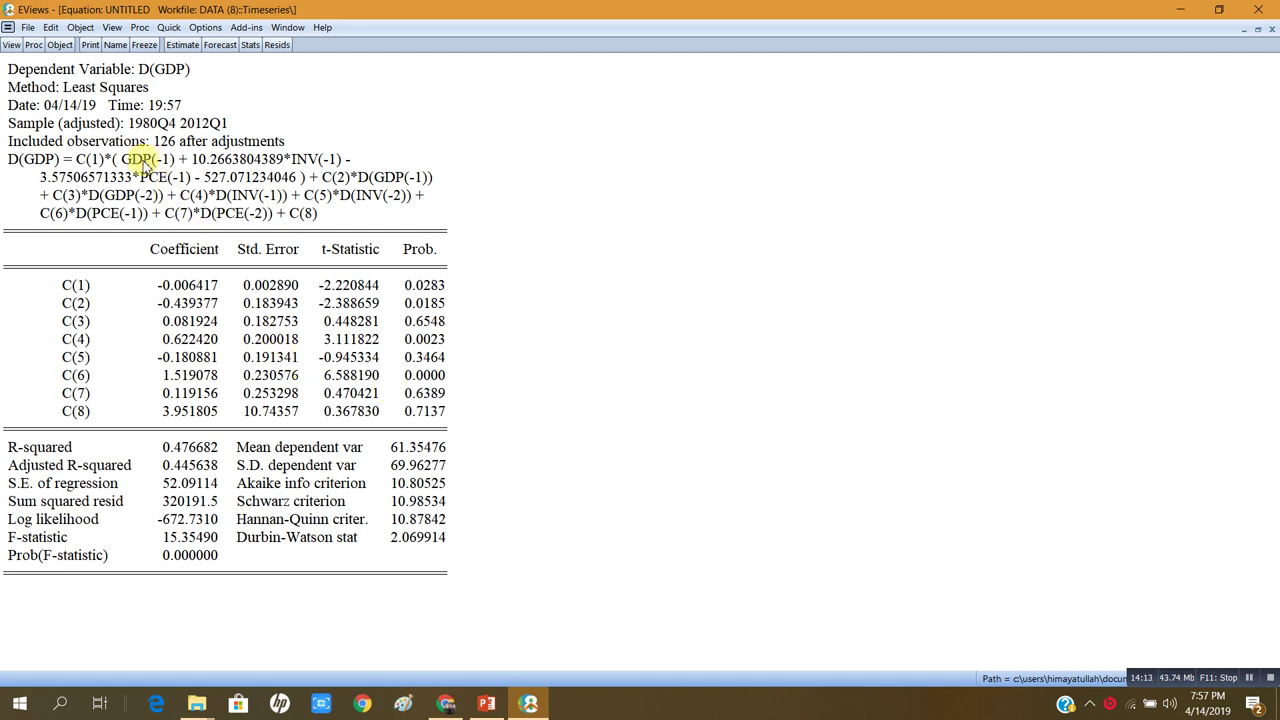
Examine the coefficient, standard error, t-statistic and probability of the error correction term C(1) in the D(GDP) equation.
left_click(70, 288)
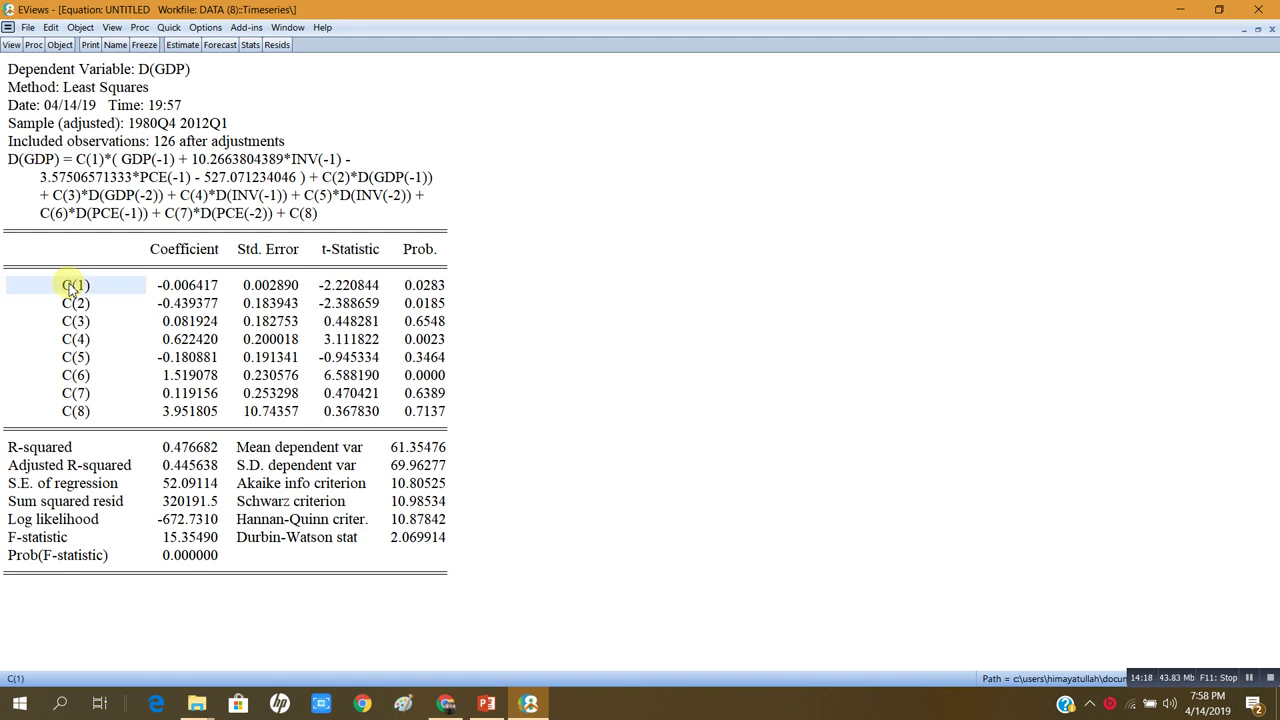
left_click(190, 287)
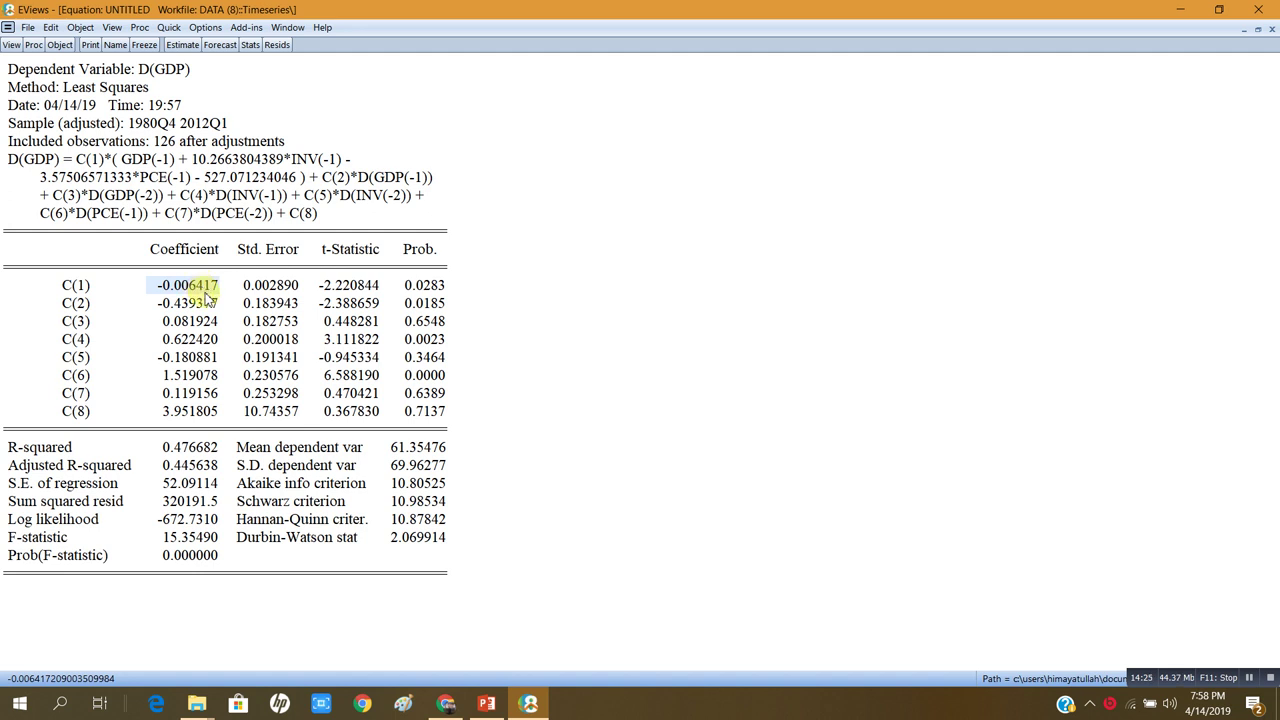
left_click(257, 291)
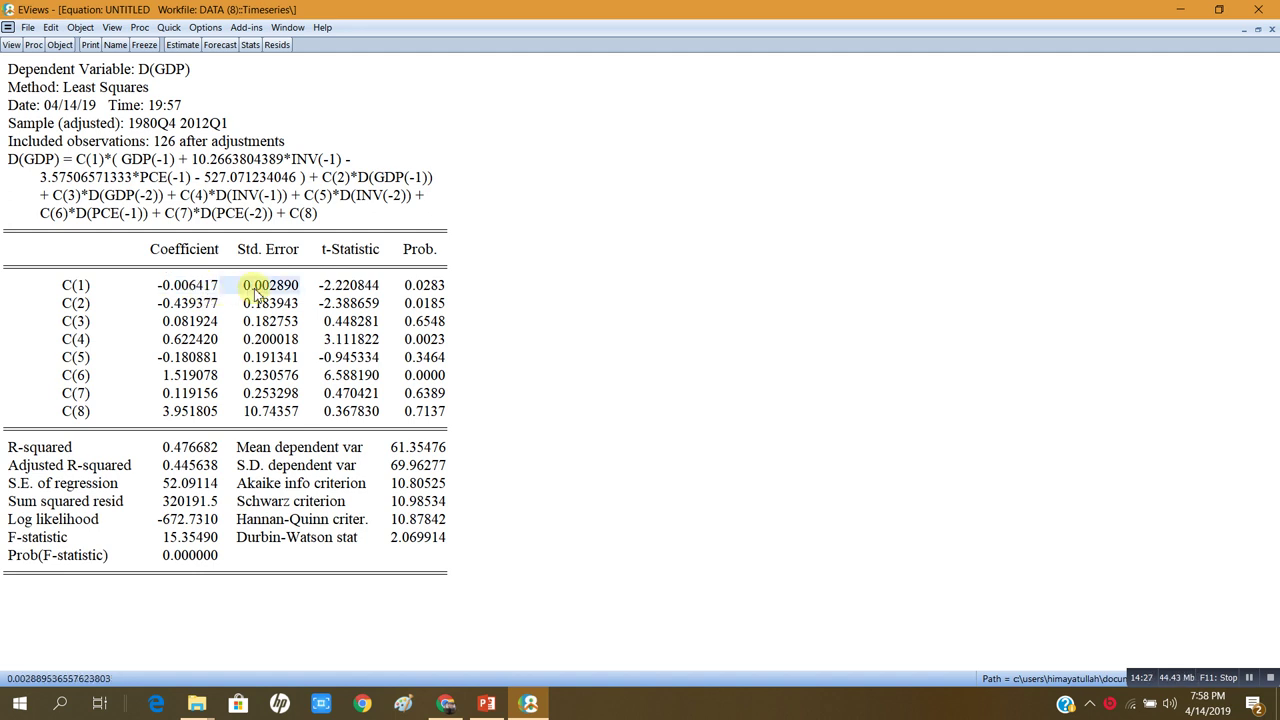
left_click(196, 287)
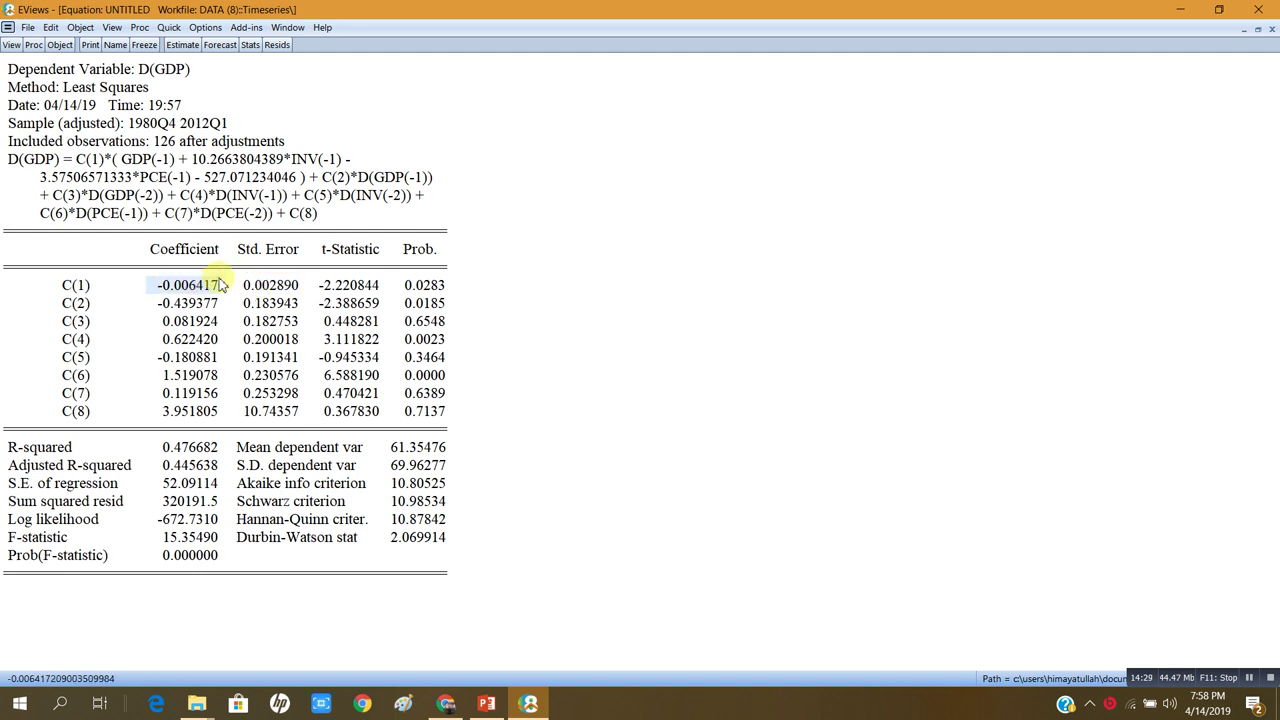
left_click(268, 285)
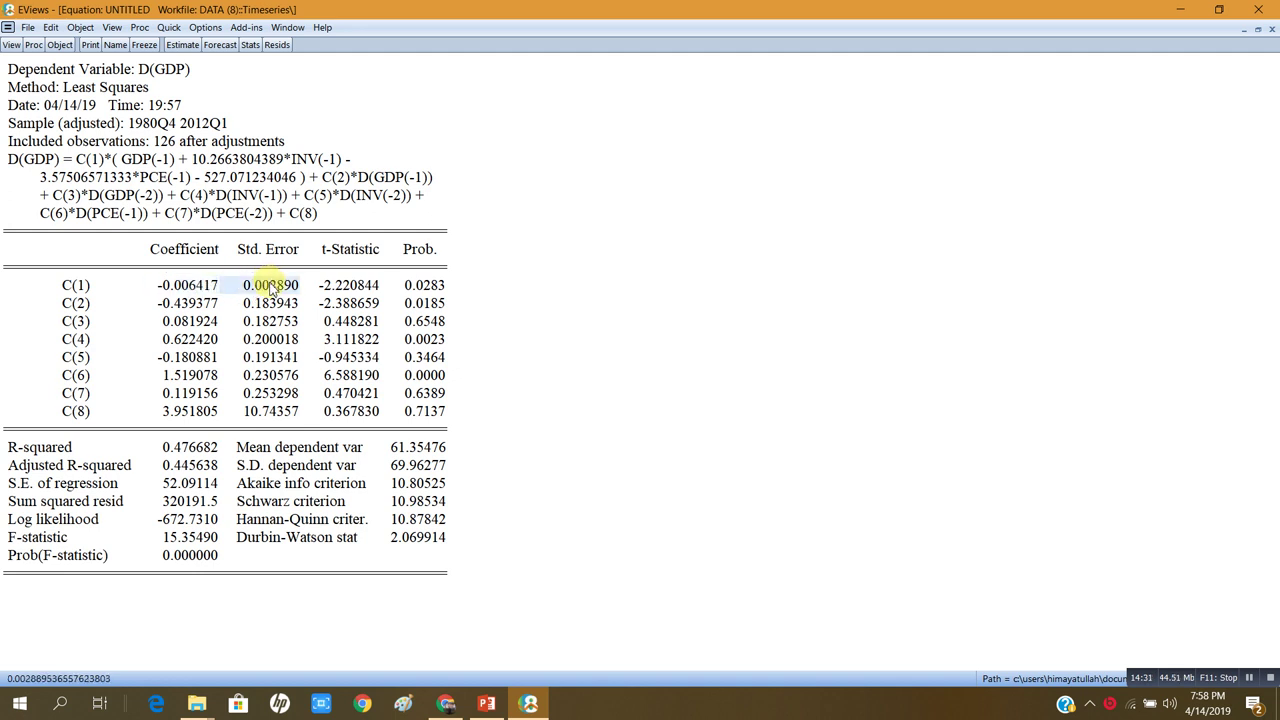
left_click(353, 288)
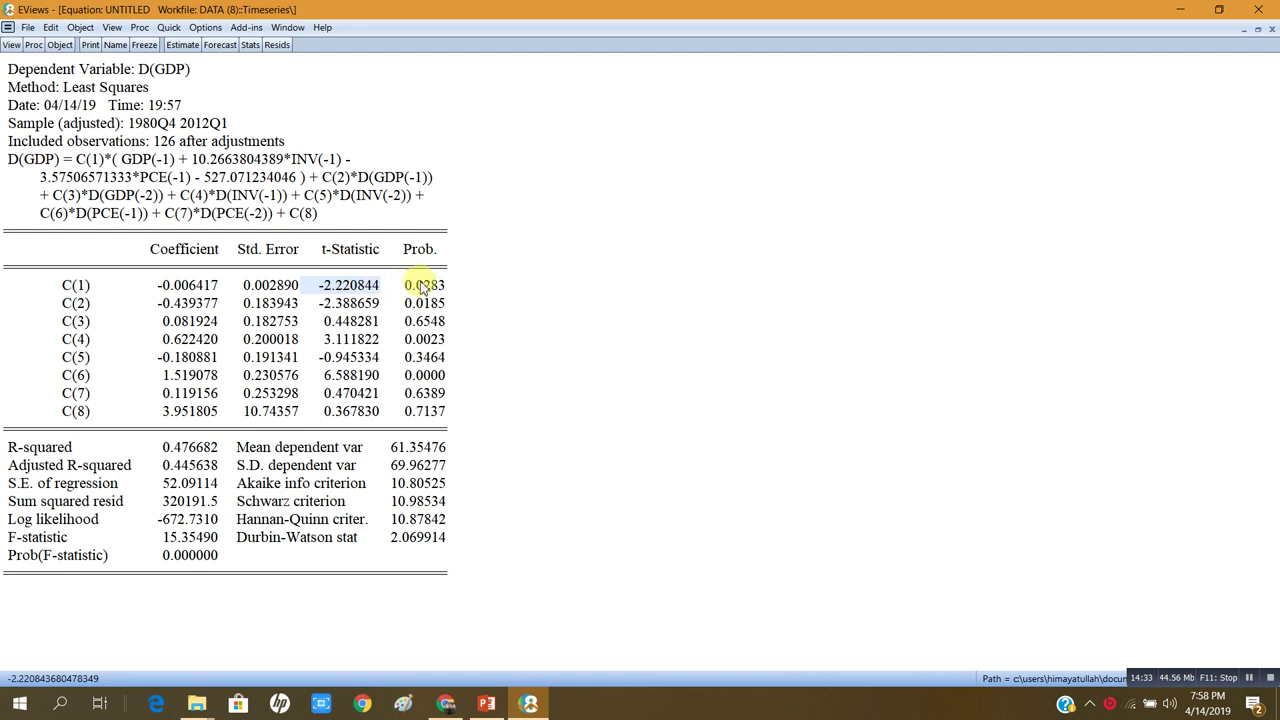
left_click(422, 287)
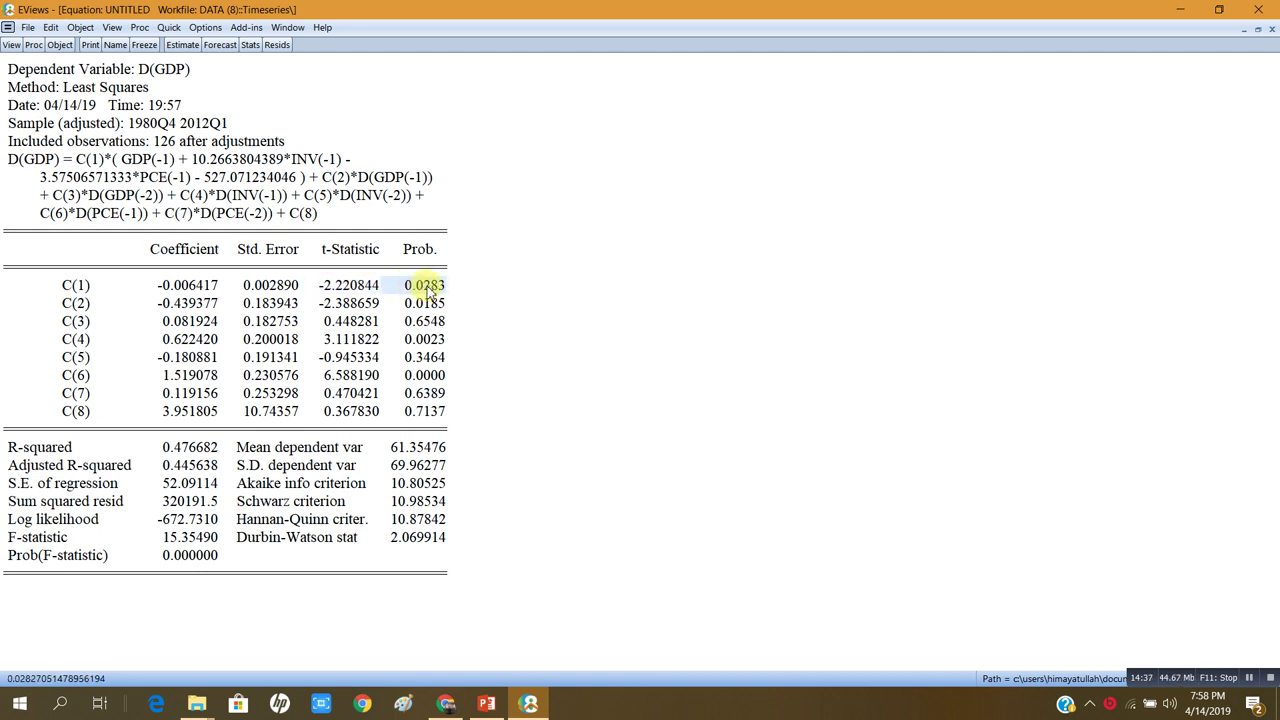
left_click(208, 288)
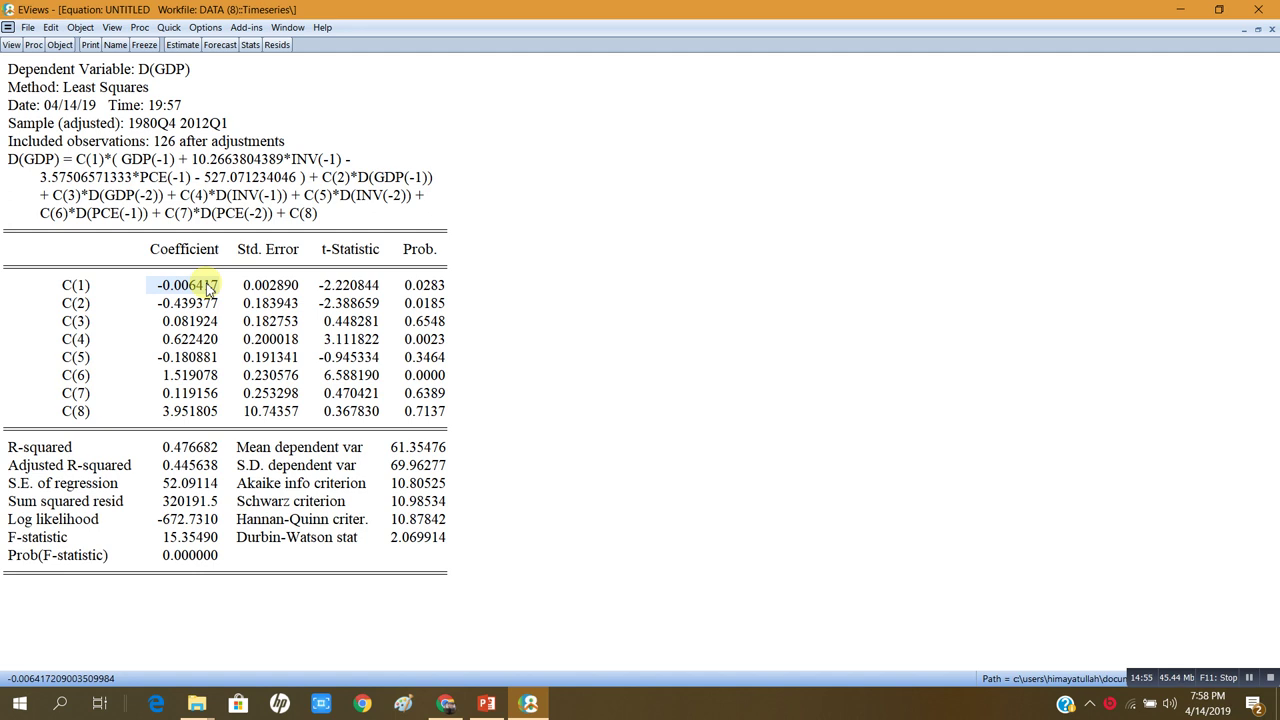
Examine the R-squared, adjusted R-squared and Durbin-Watson statistic of the D(GDP) equation.
left_click(193, 450)
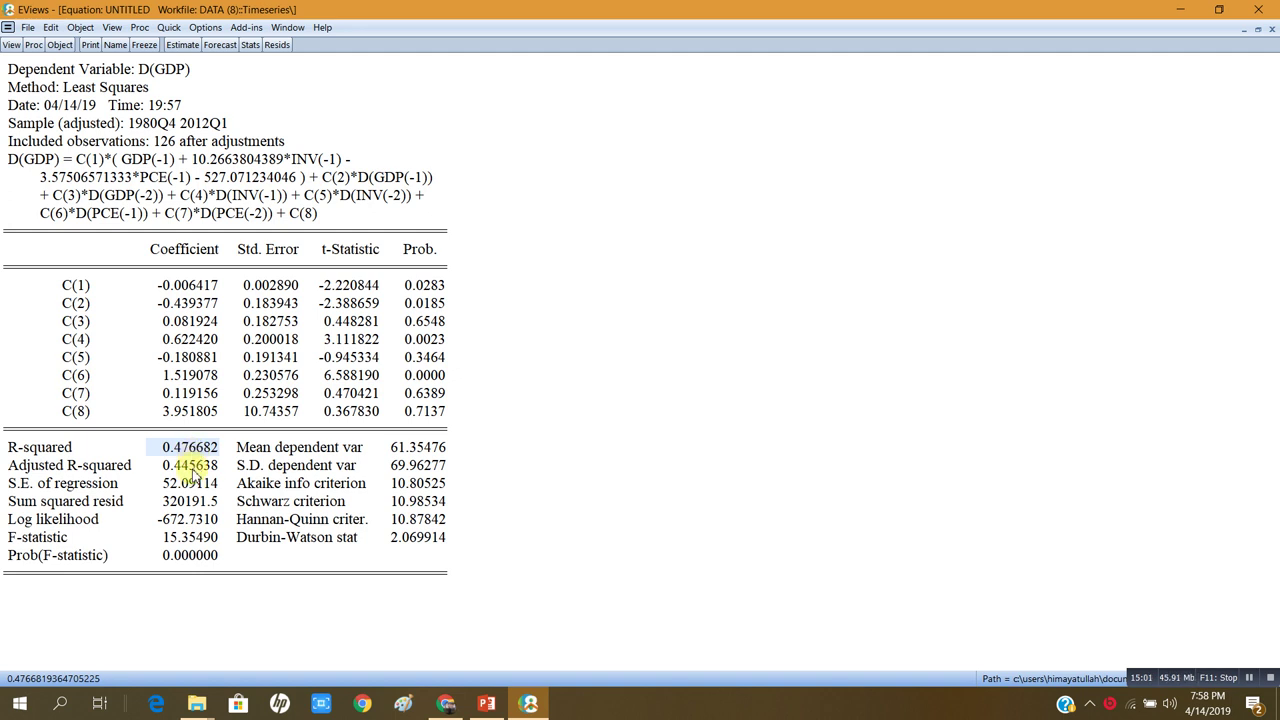
left_click(192, 468)
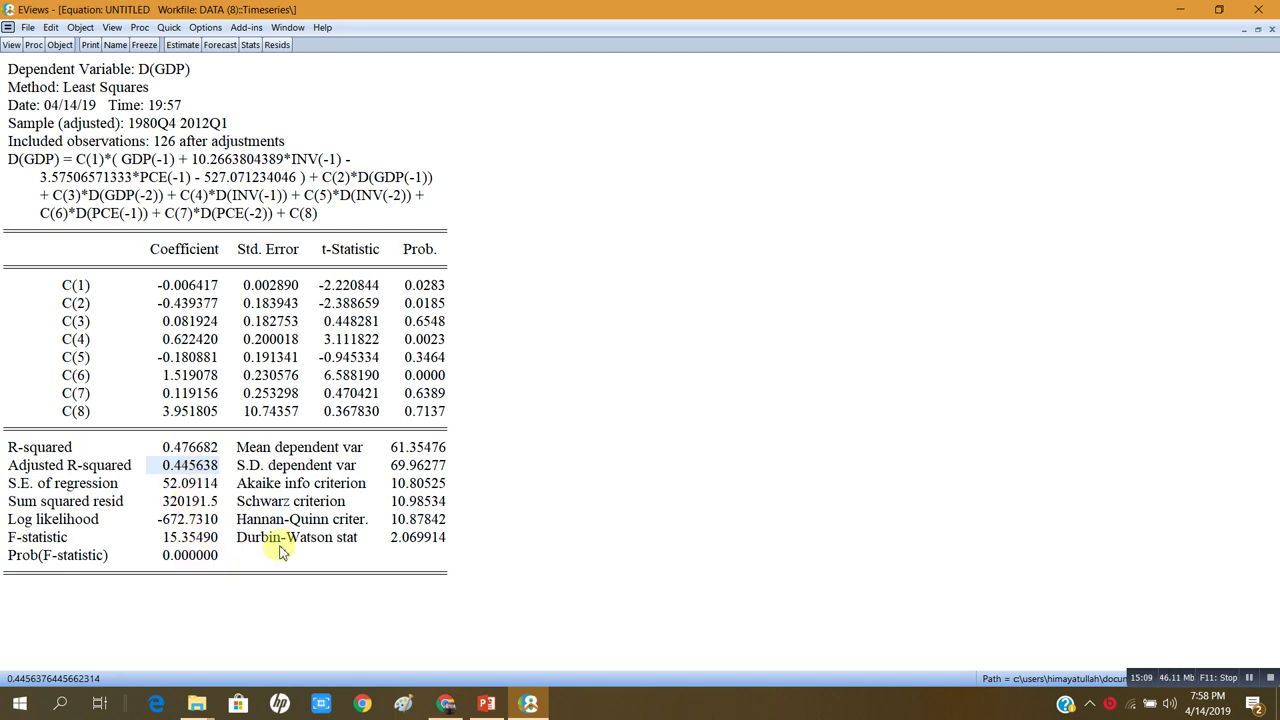
left_click(420, 540)
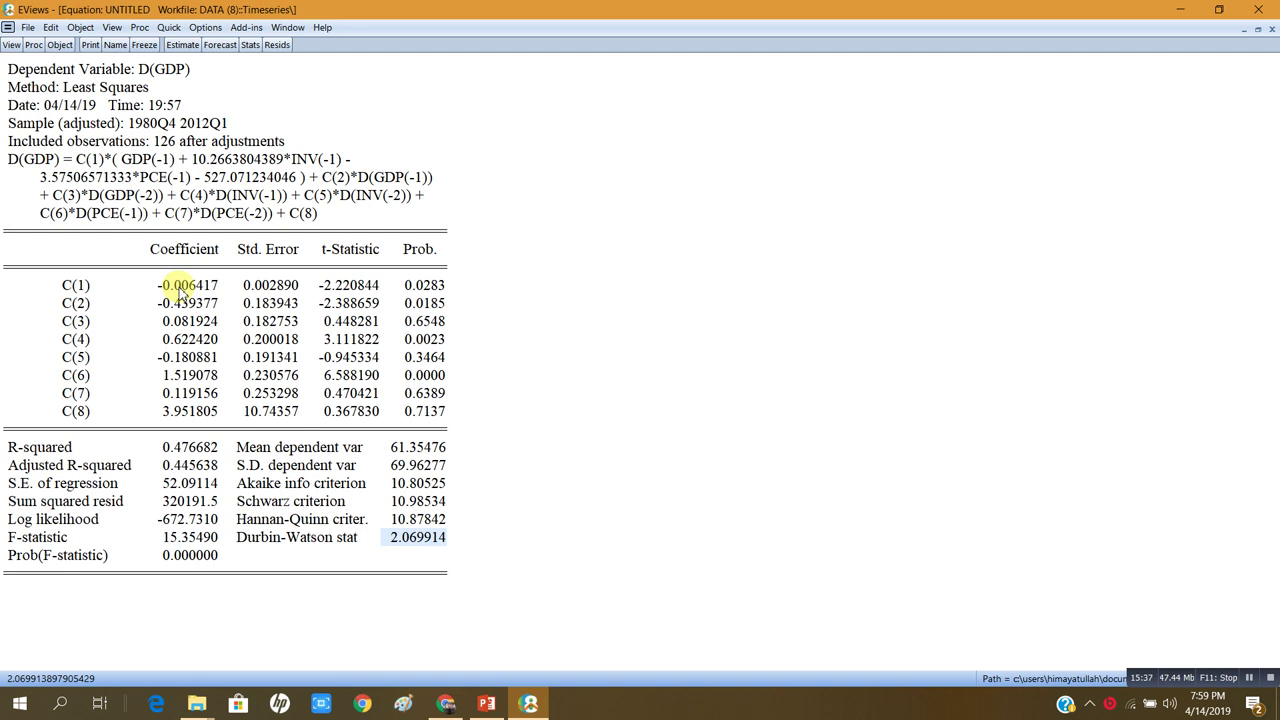
Run the histogram normality test on the residuals of the D(GDP) equation.
left_click(11, 47)
mouse_move(65, 182)
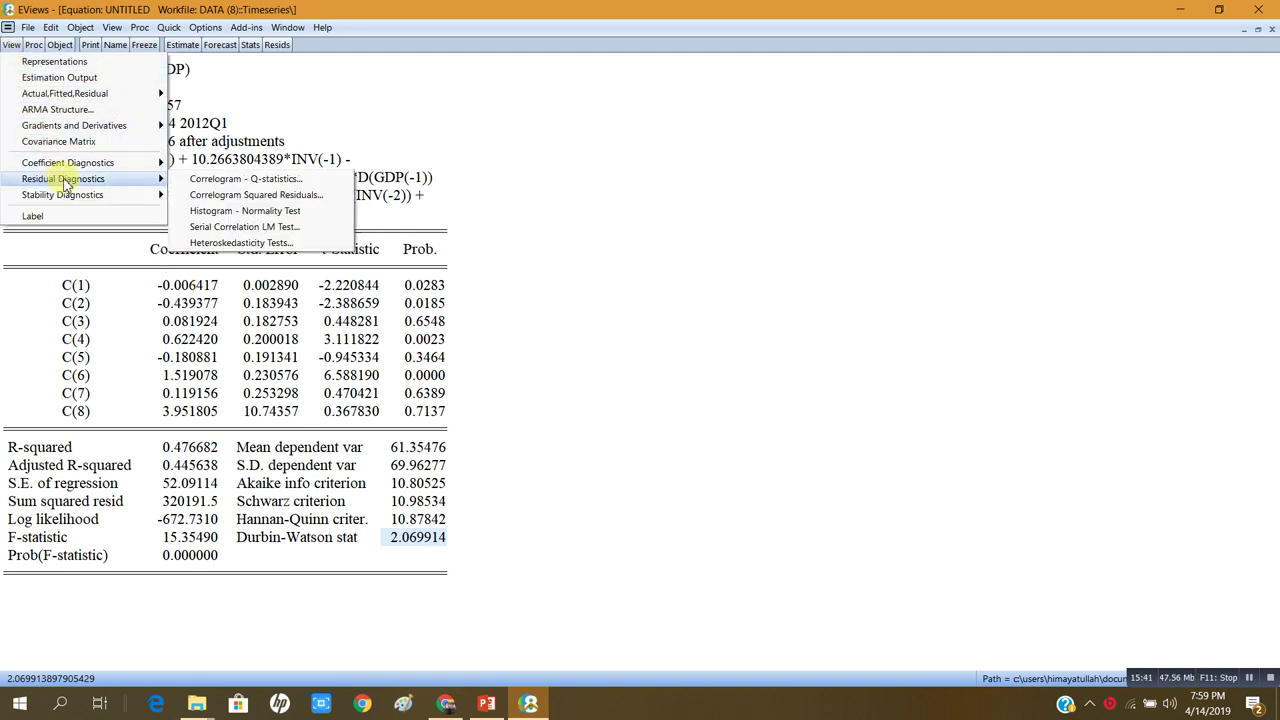
left_click(224, 212)
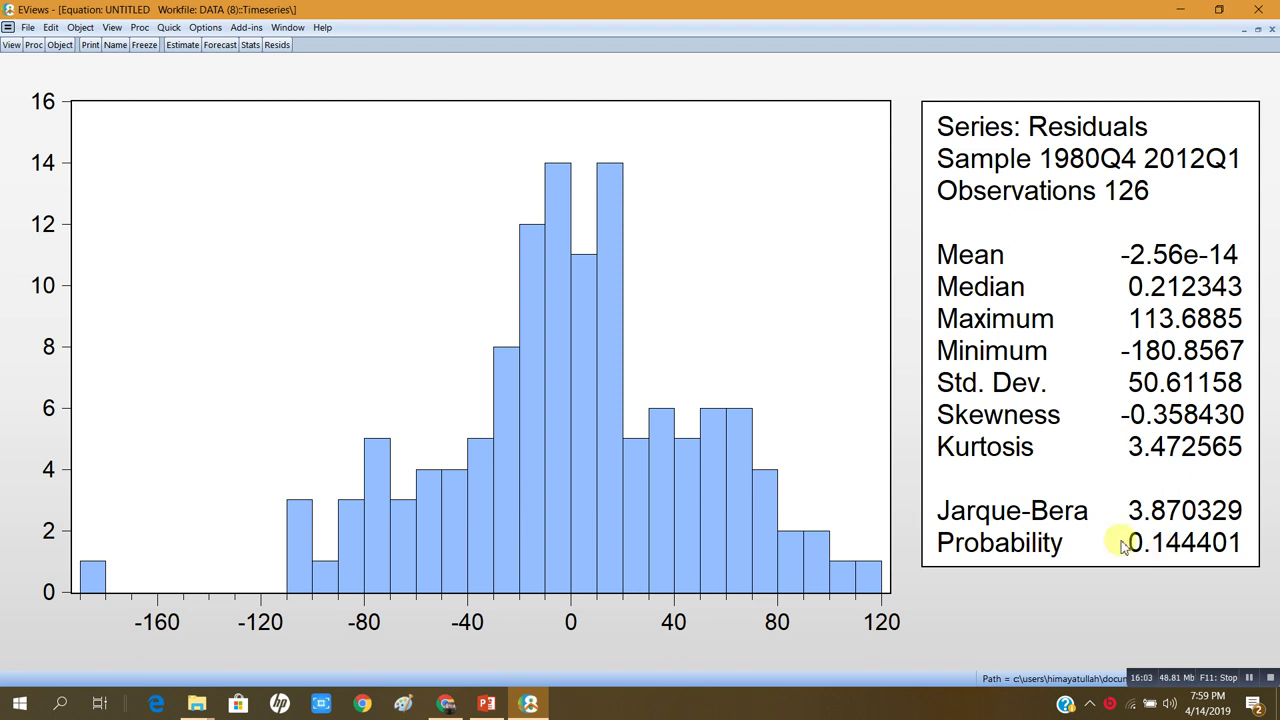
Run the Breusch-Godfrey serial correlation LM test on the D(GDP) equation's residuals with 2 lags.
left_click(13, 47)
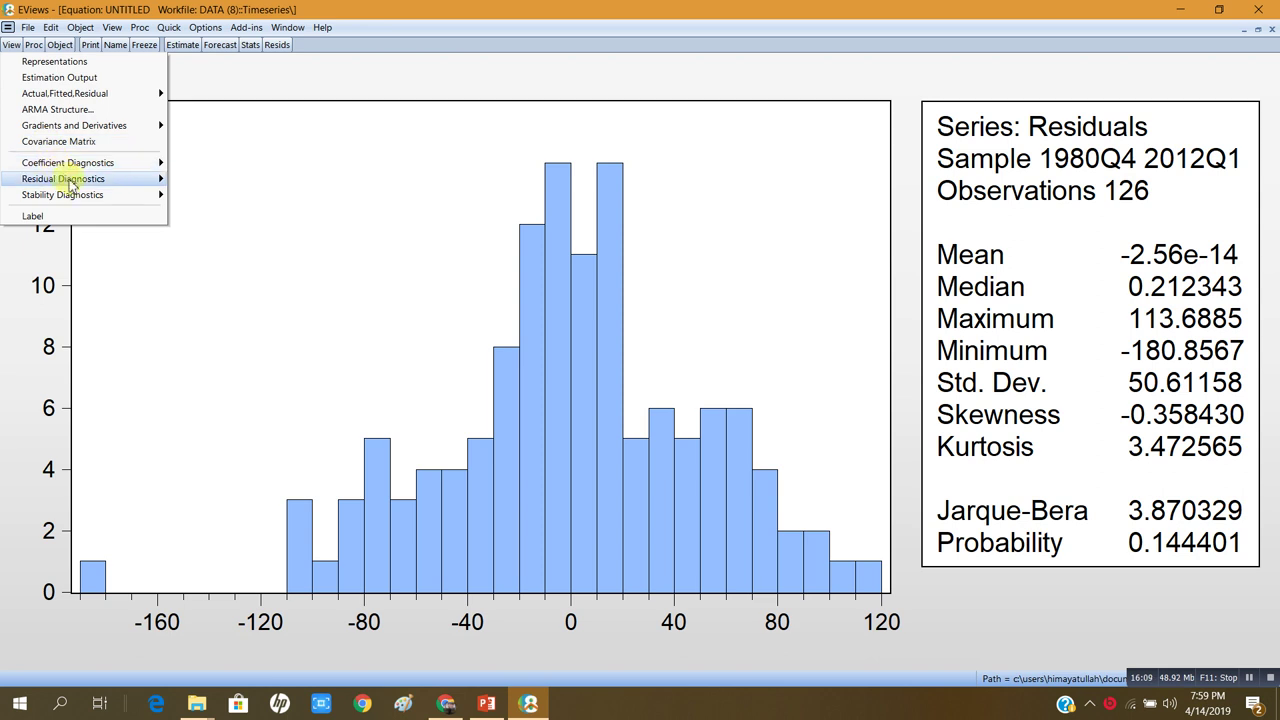
mouse_move(128, 178)
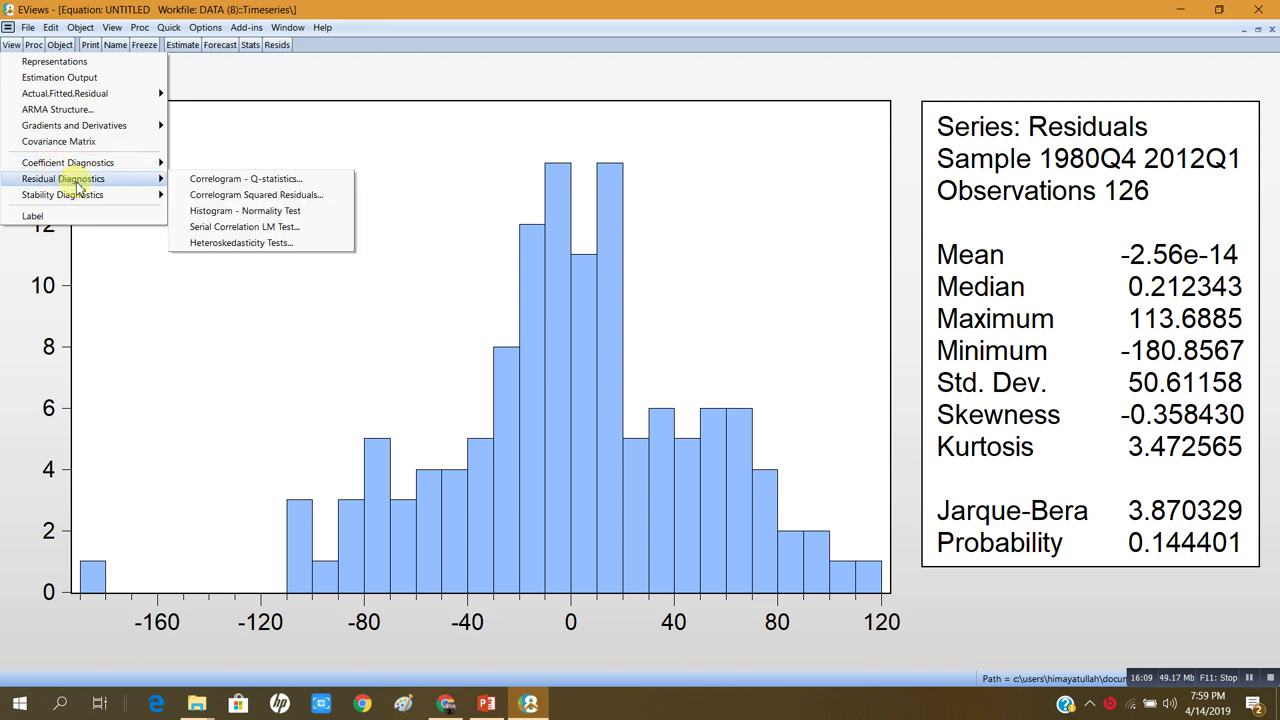
left_click(210, 227)
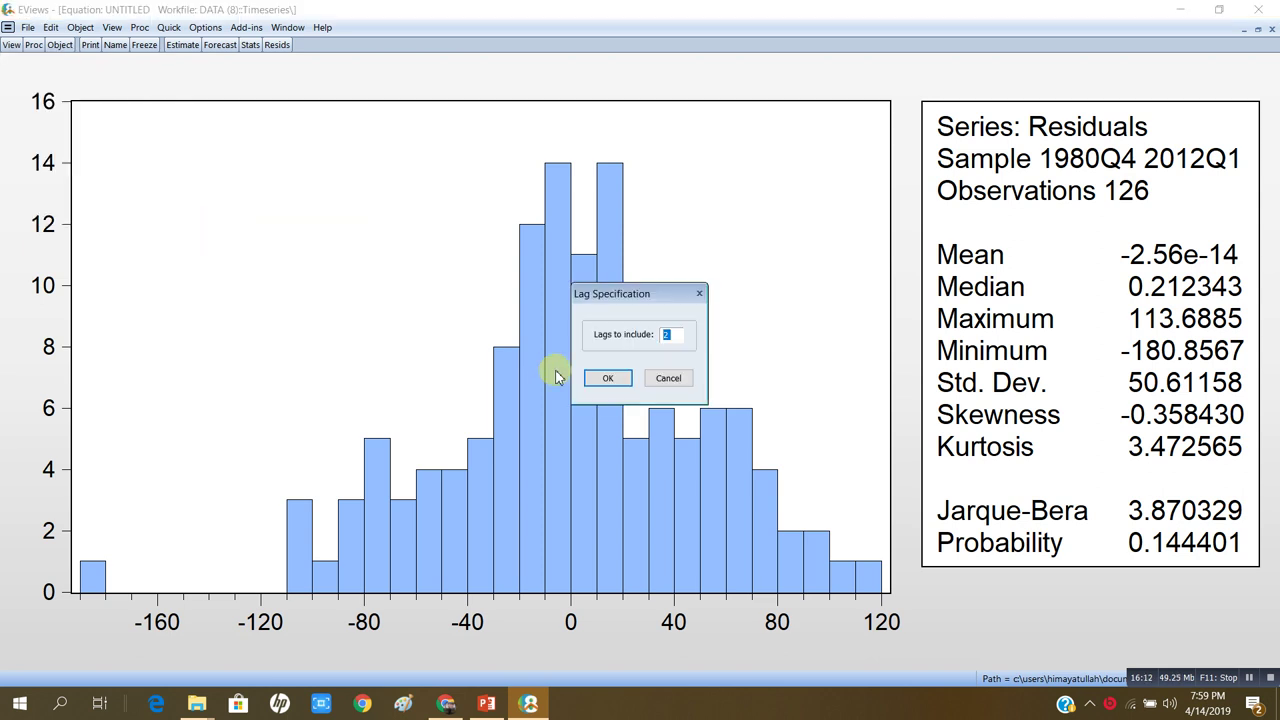
left_click(603, 384)
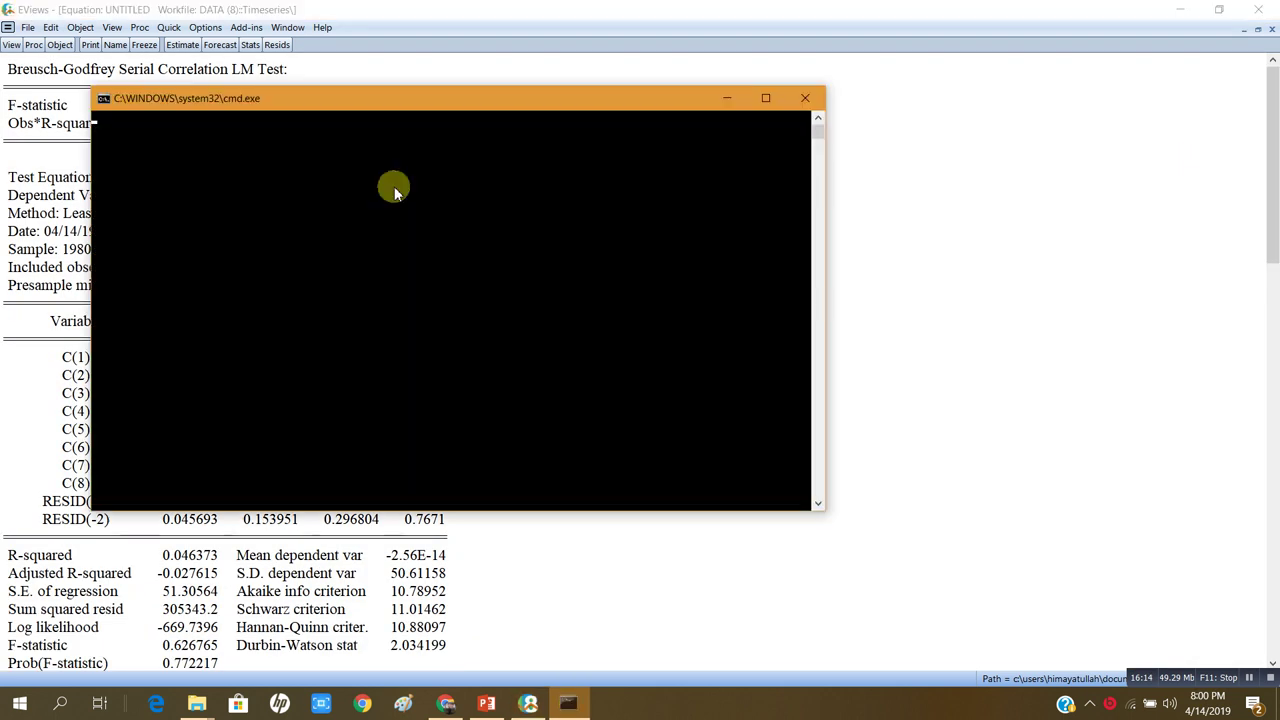
left_click(827, 362)
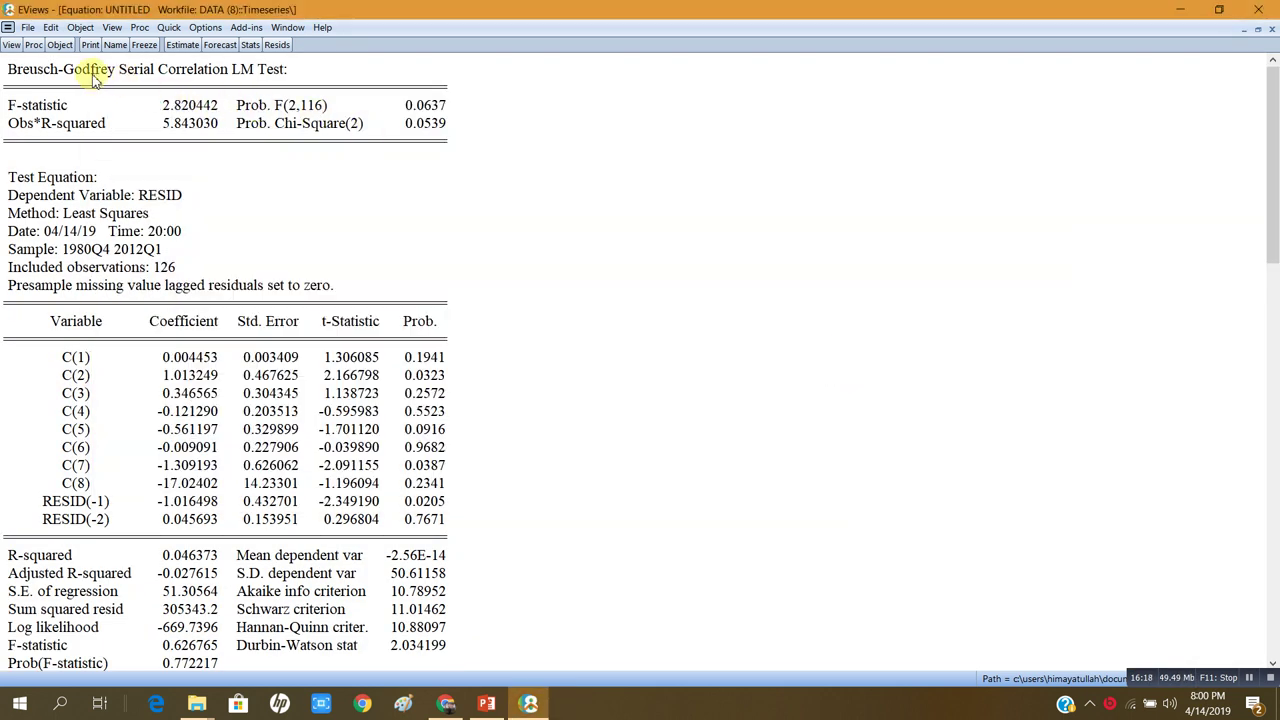
Examine the F-statistic and Chi-Square probabilities of the serial correlation LM test for the D(GDP) equation.
left_click_drag(92, 74, 168, 78)
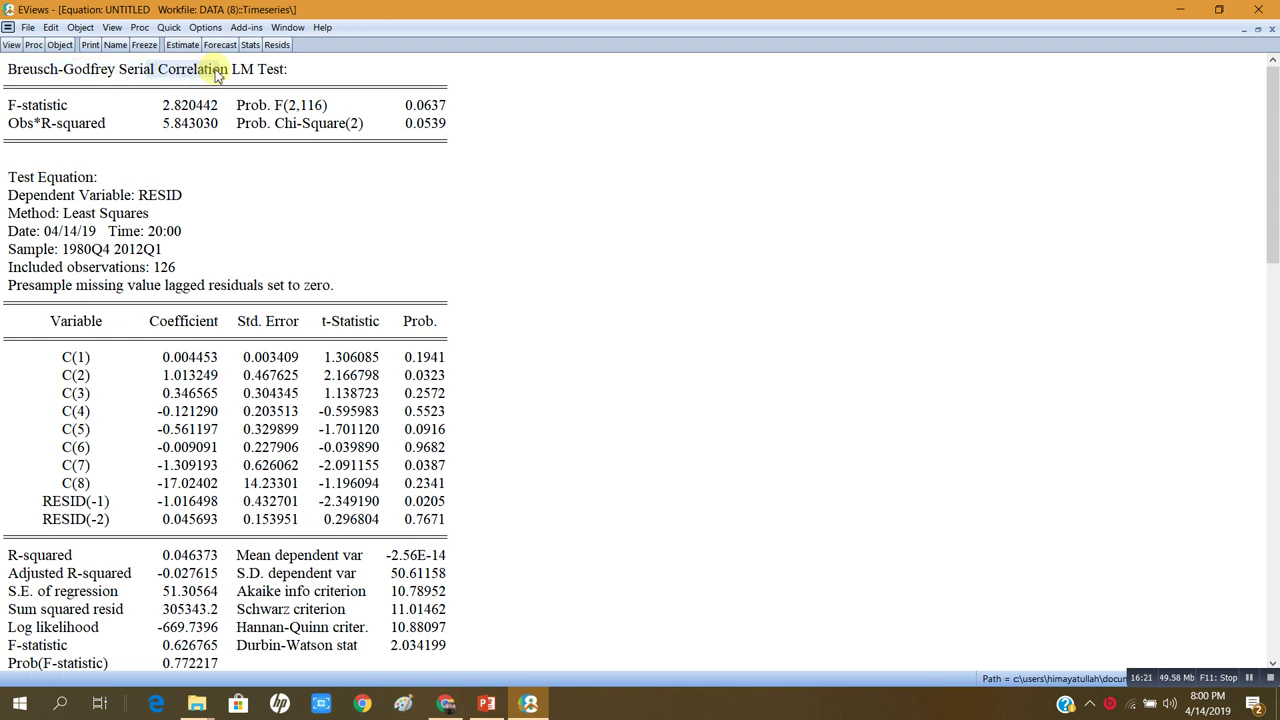
left_click(30, 112)
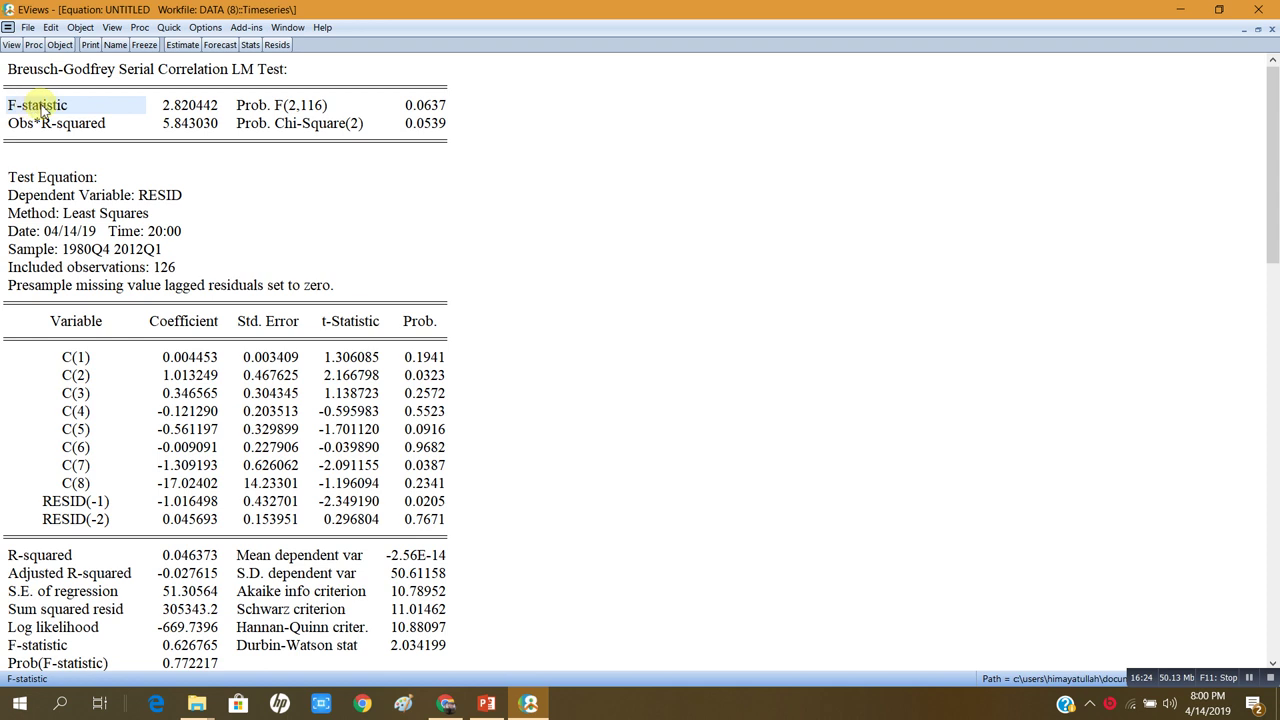
left_click(286, 132)
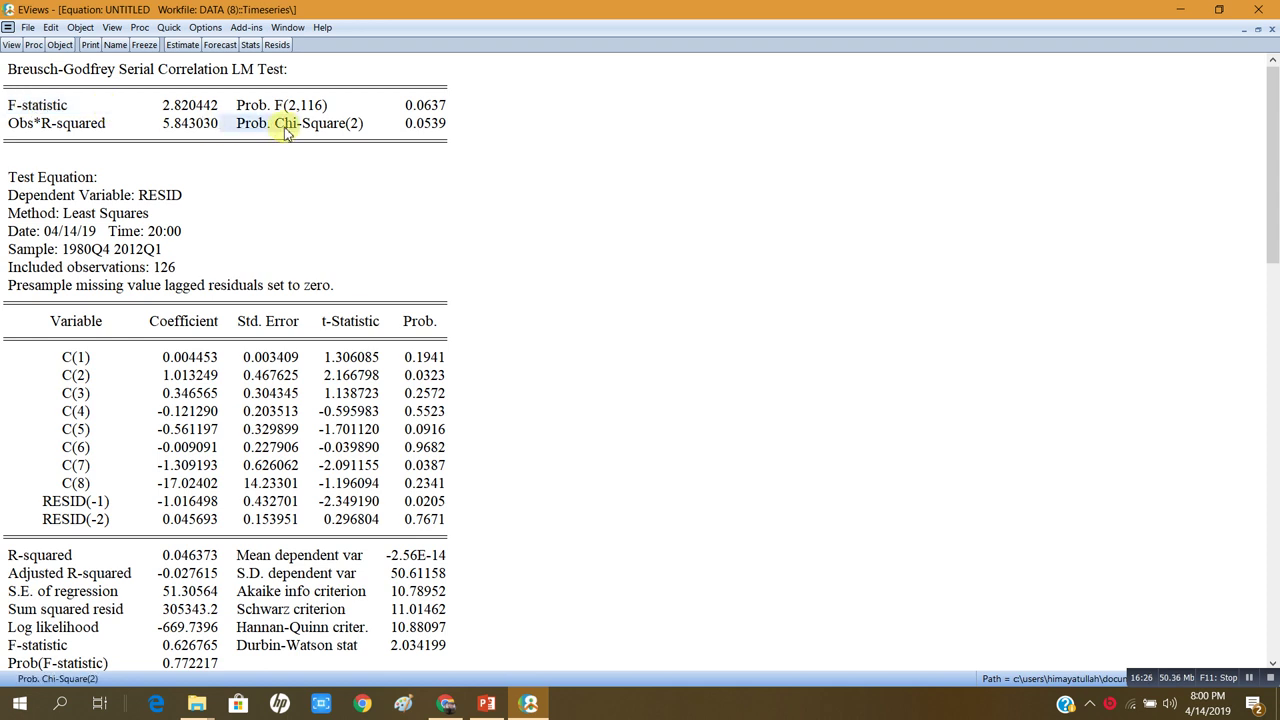
left_click(426, 105)
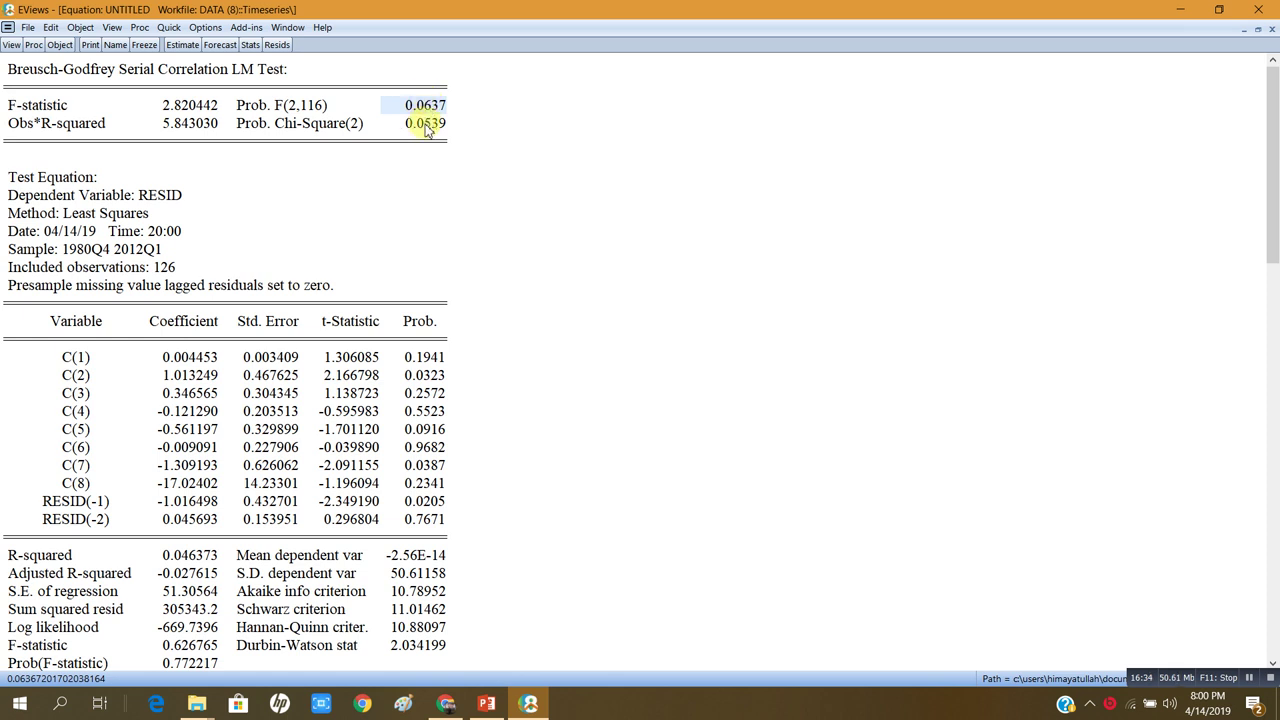
left_click(426, 124)
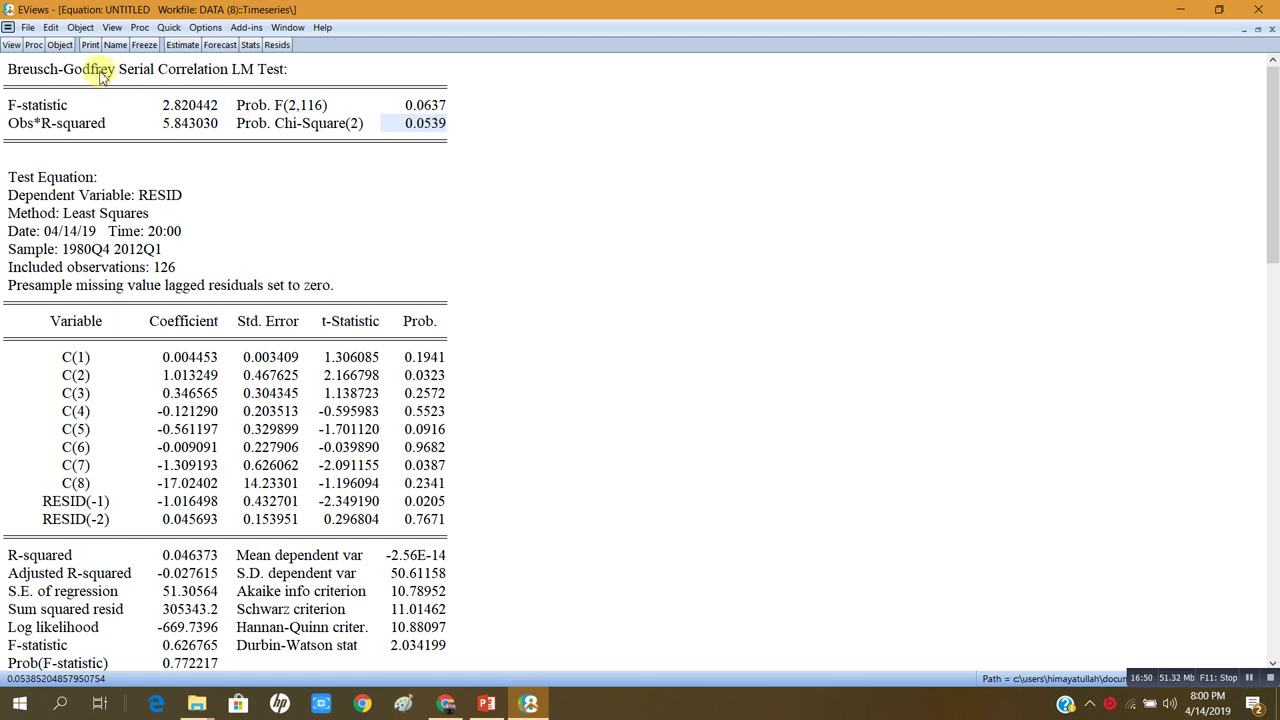
Check the stability of the D(GDP) equation with the recursive-estimates CUSUM test and view its 5% significance plot.
left_click(12, 46)
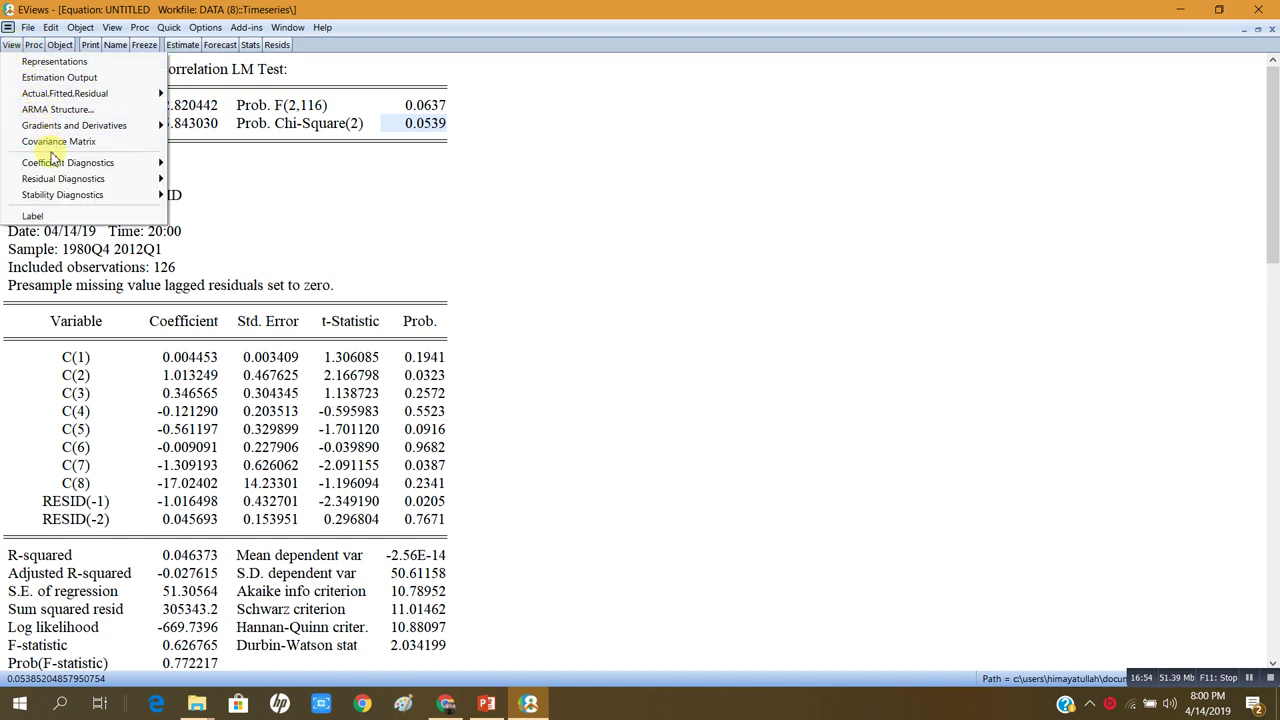
mouse_move(82, 197)
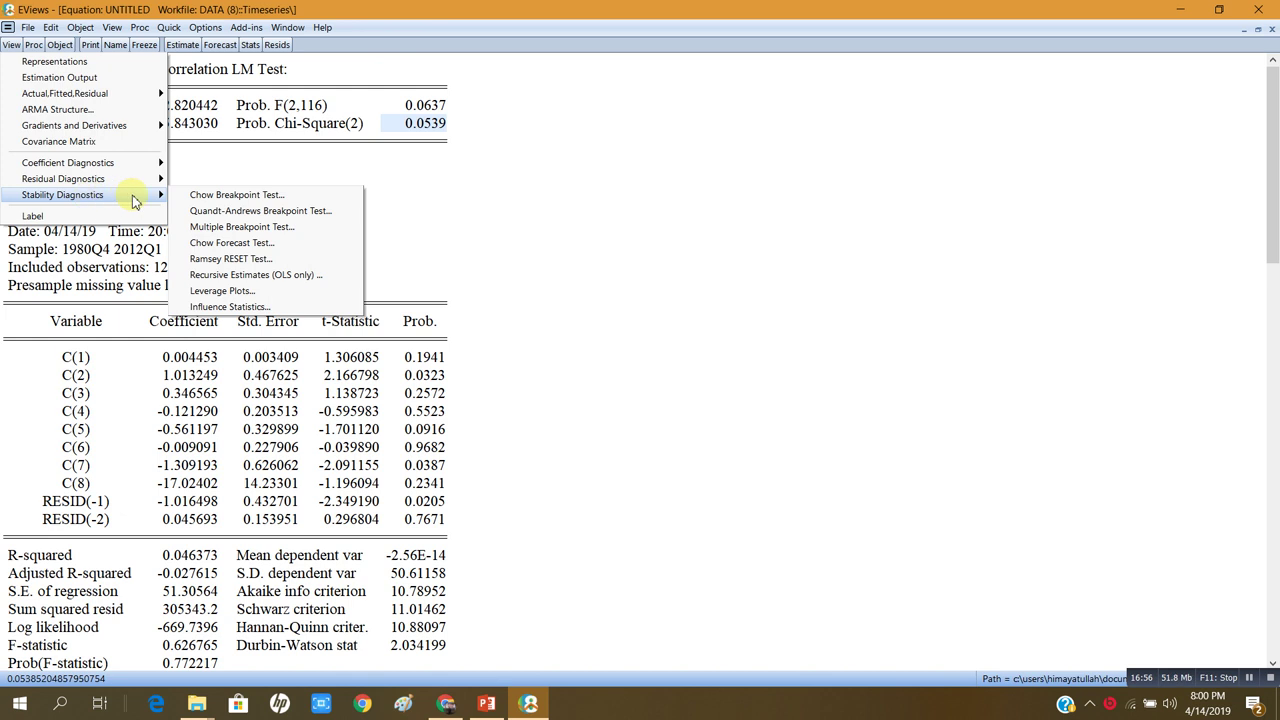
left_click(249, 275)
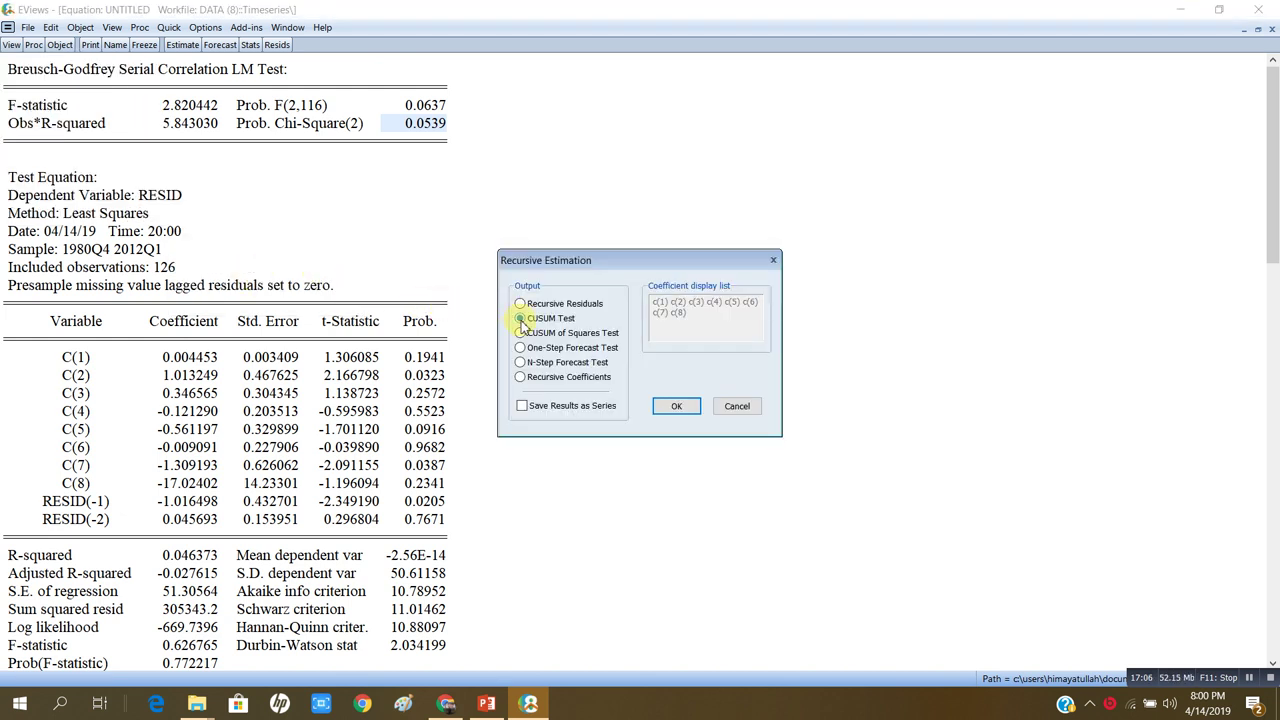
left_click(672, 406)
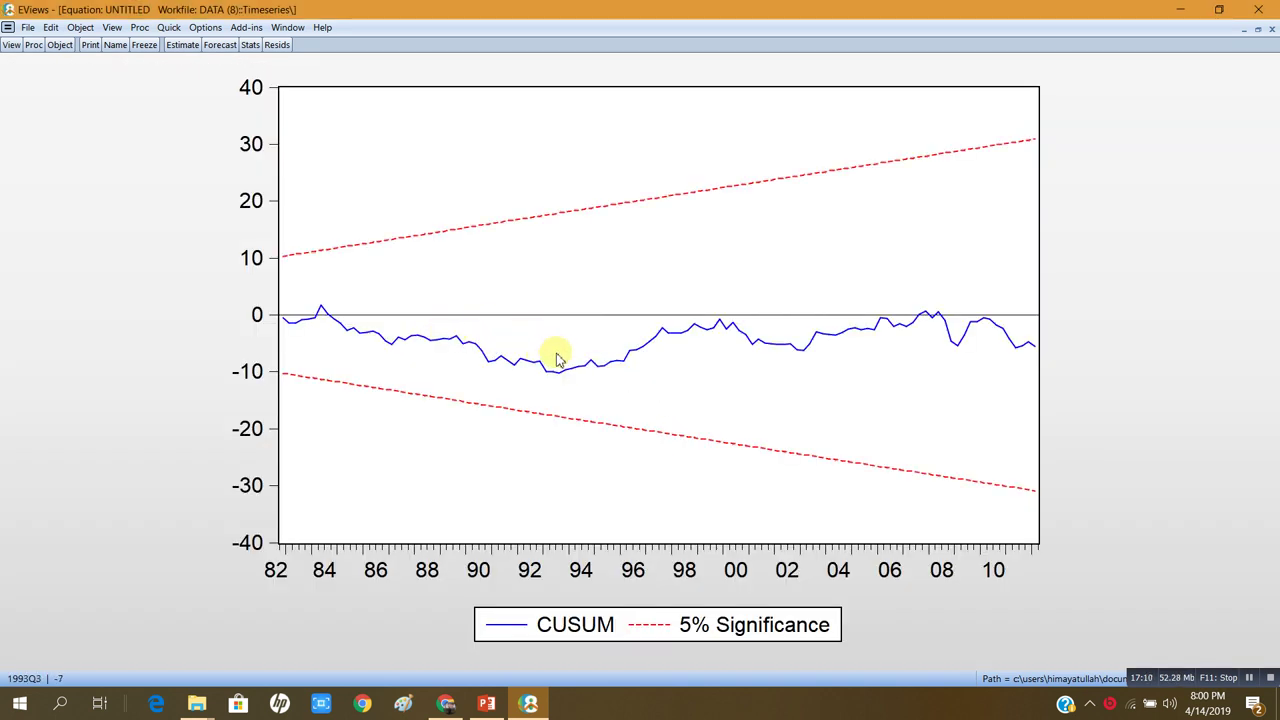
mouse_move(558, 358)
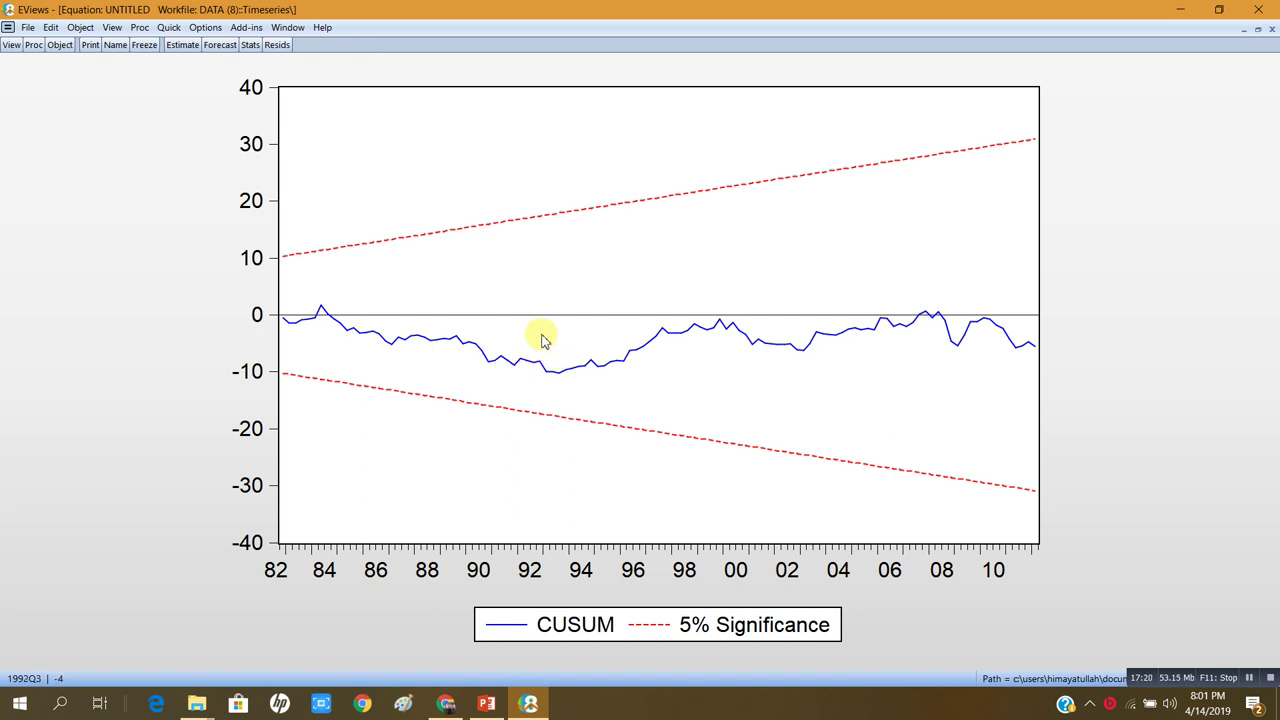
Copy the D(INV) equation from the system and estimate it by least squares over 1980Q1 2012Q1, replacing the untitled D(GDP) equation.
left_click(1245, 29)
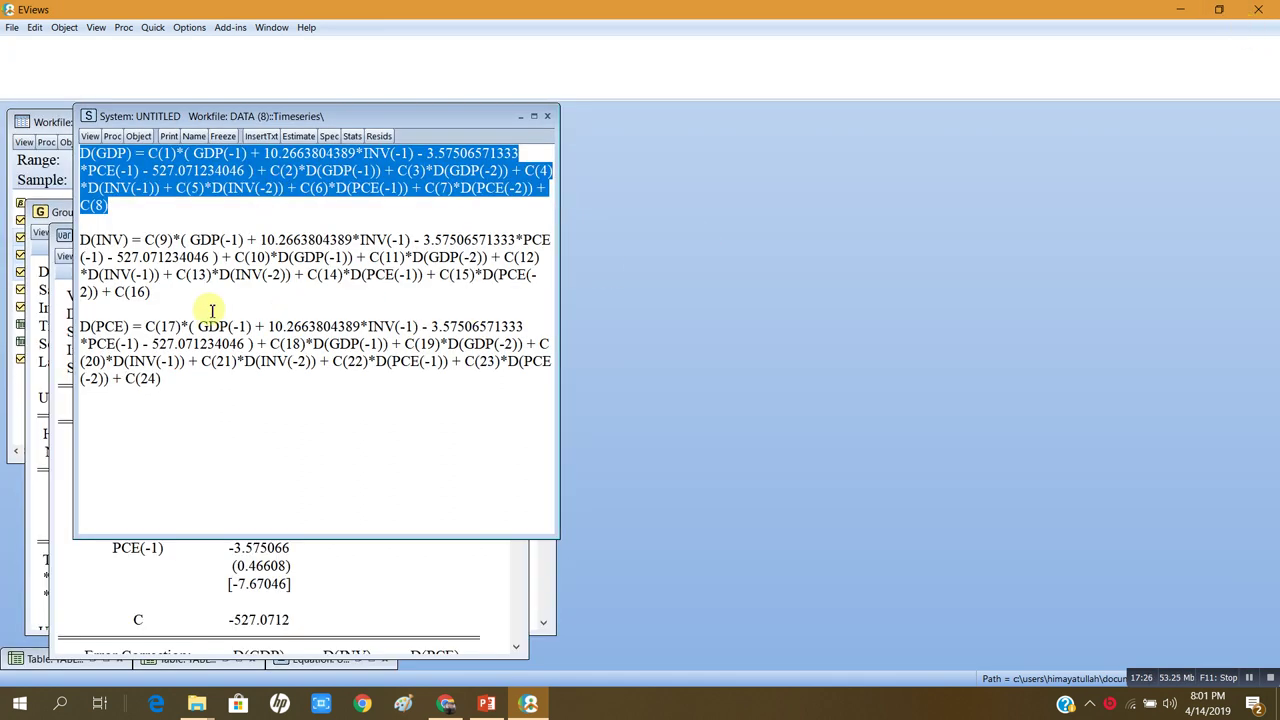
left_click_drag(155, 292, 75, 240)
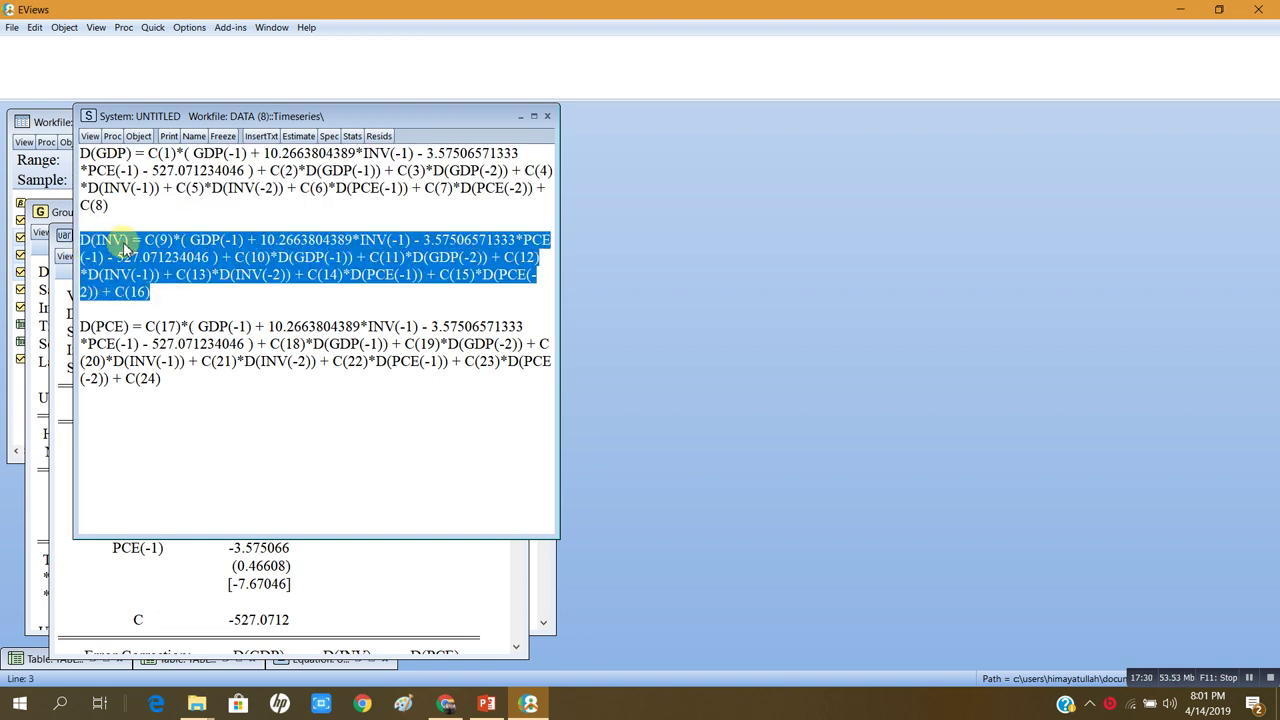
right_click(124, 248)
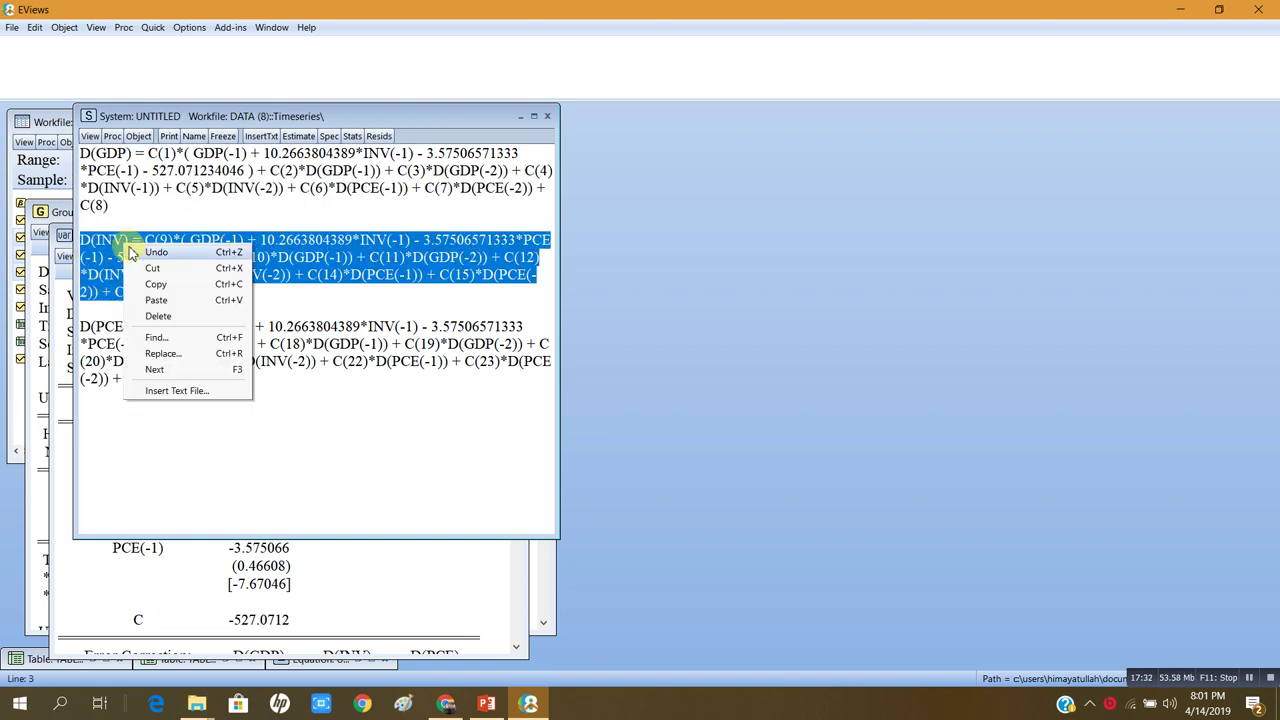
left_click(155, 285)
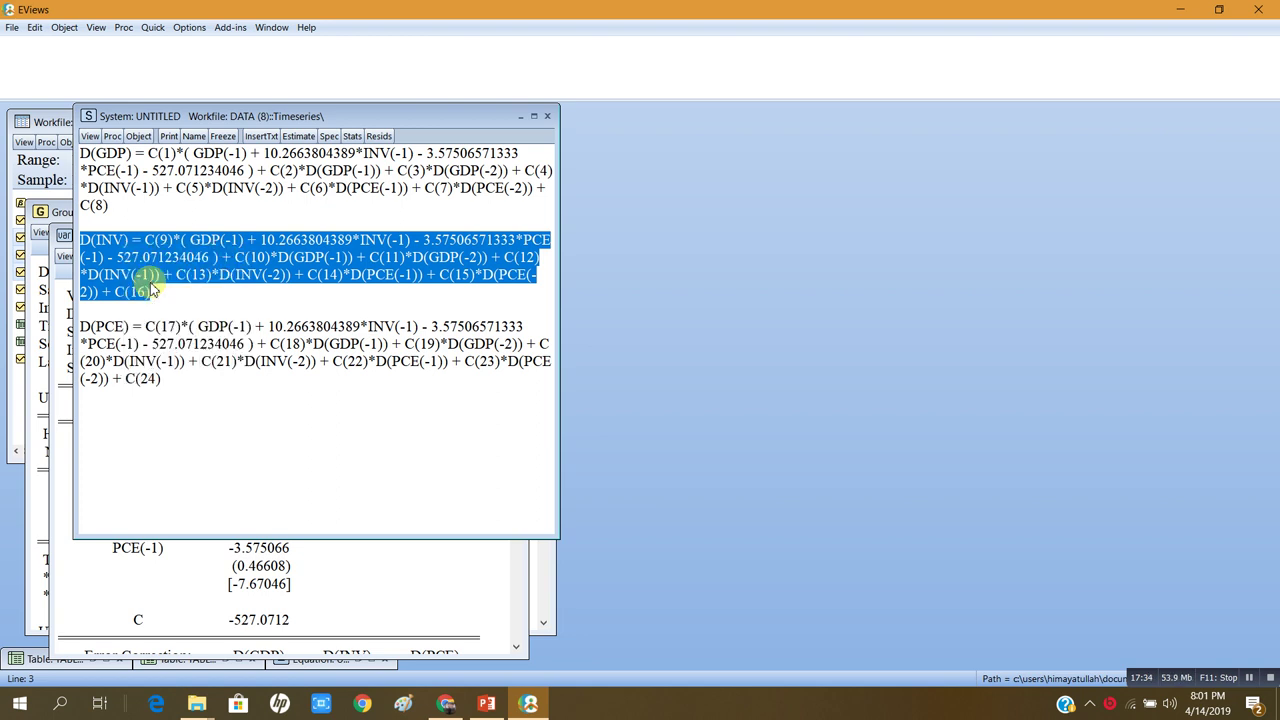
left_click(153, 30)
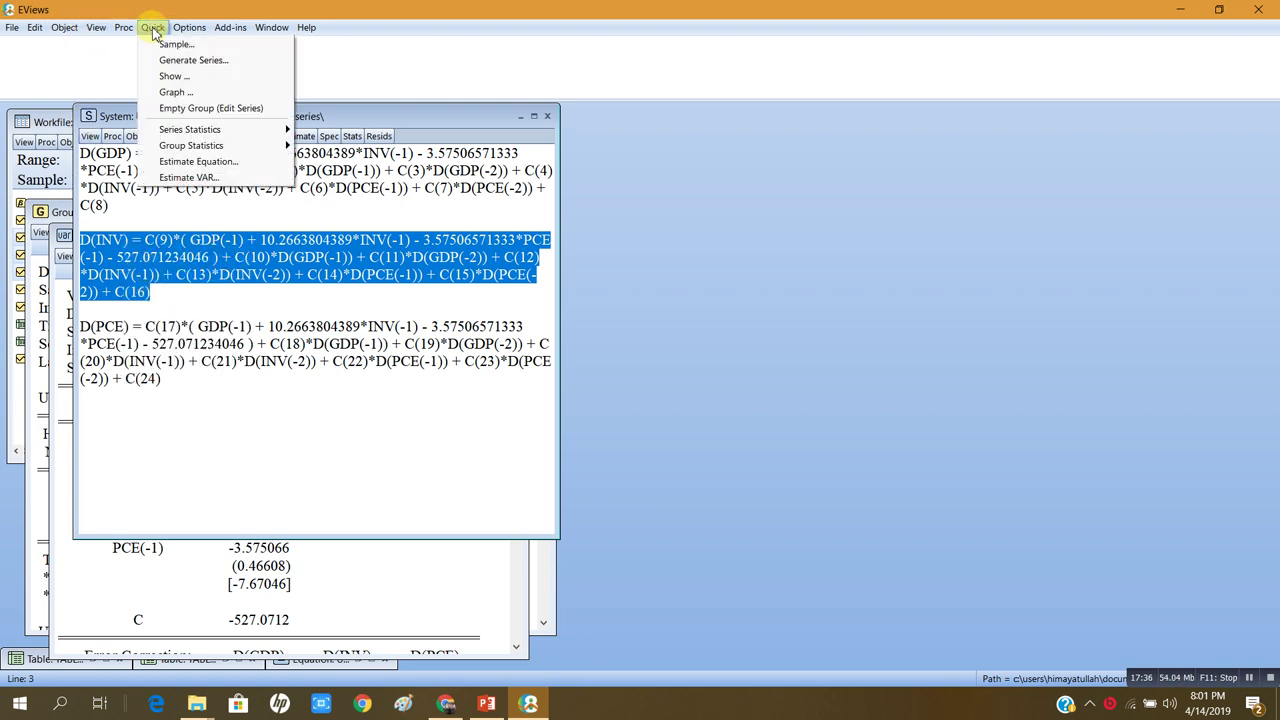
left_click(190, 161)
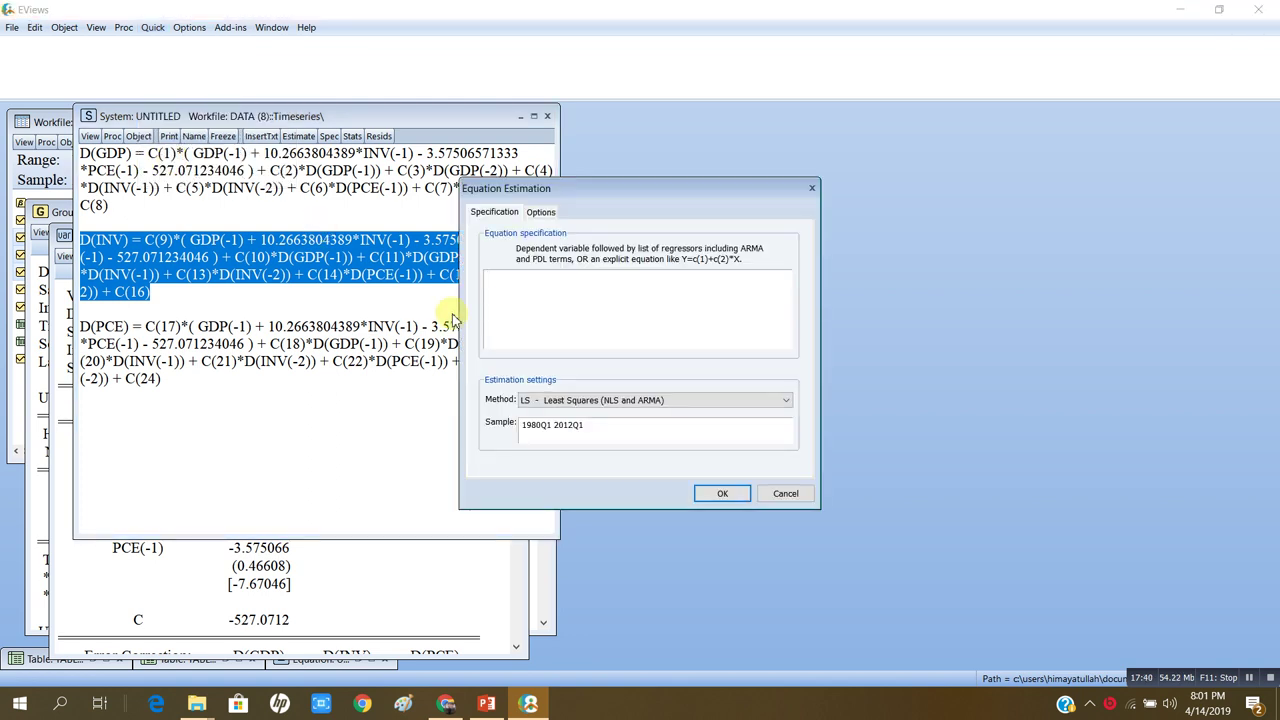
key("ctrl+v")
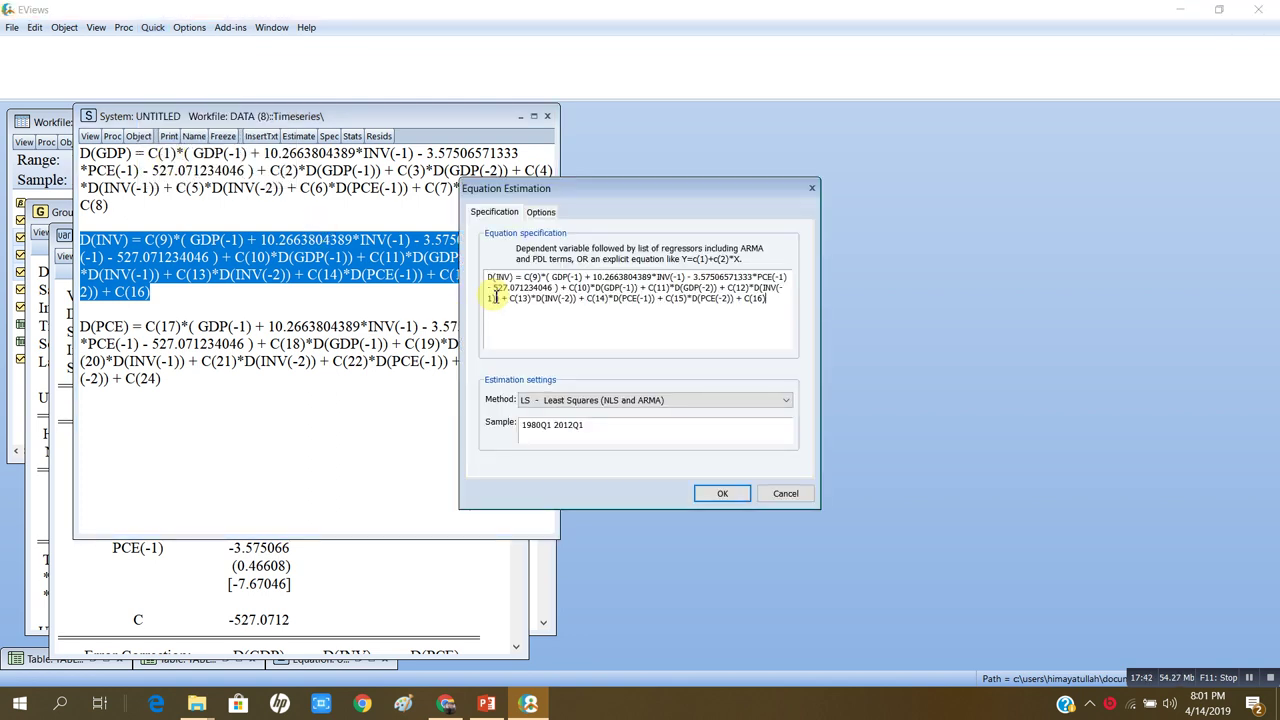
left_click(716, 494)
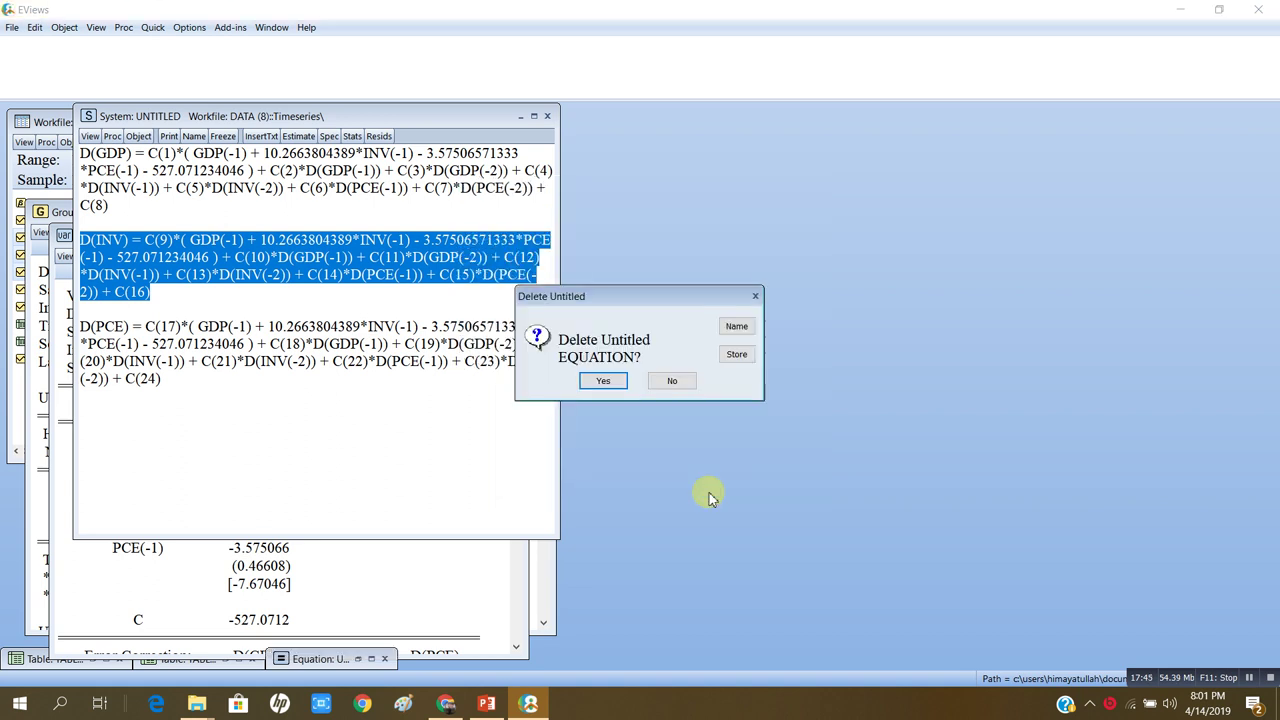
left_click(600, 383)
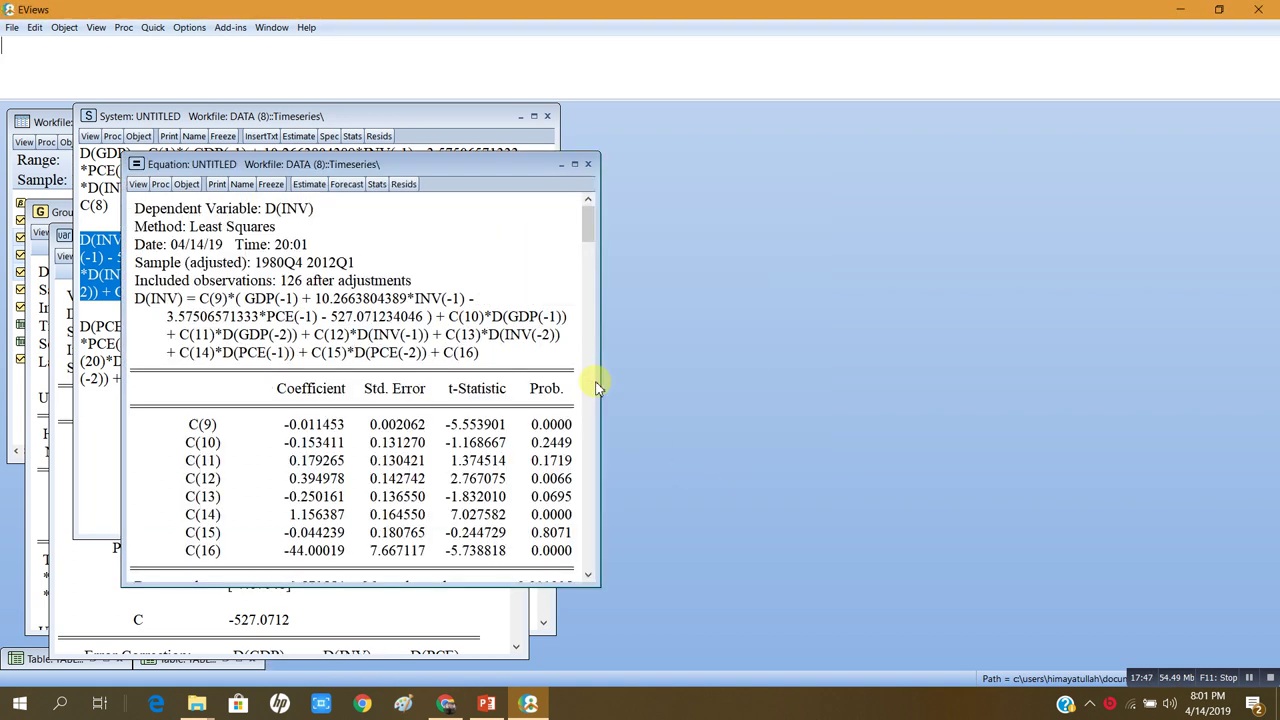
left_click(575, 165)
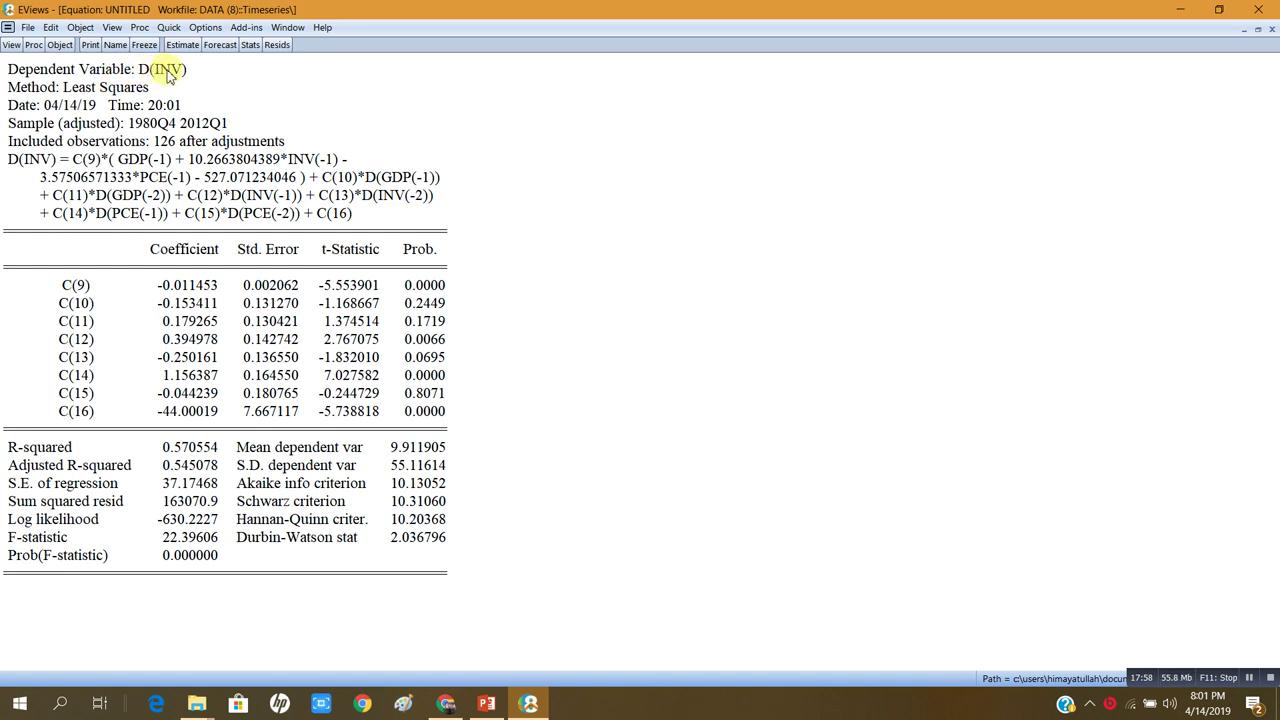
Examine the coefficient and probability of the error correction term C(9) in the D(INV) equation.
left_click(84, 286)
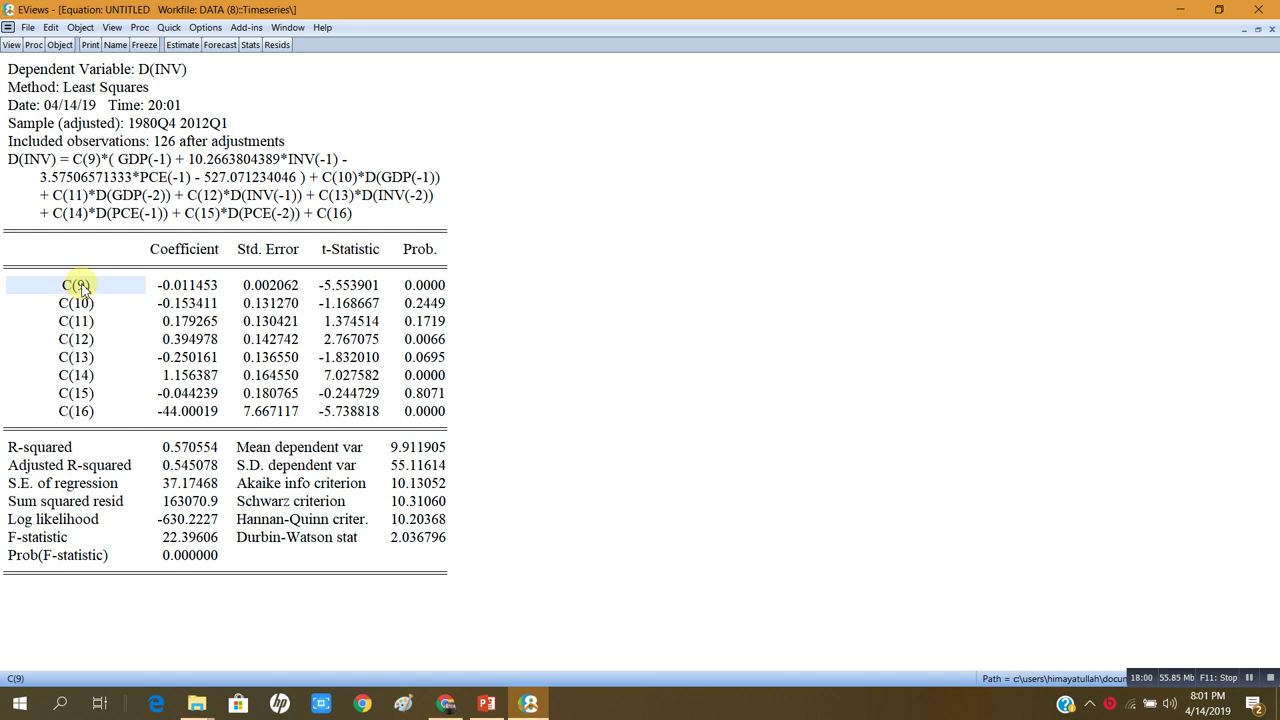
left_click(199, 287)
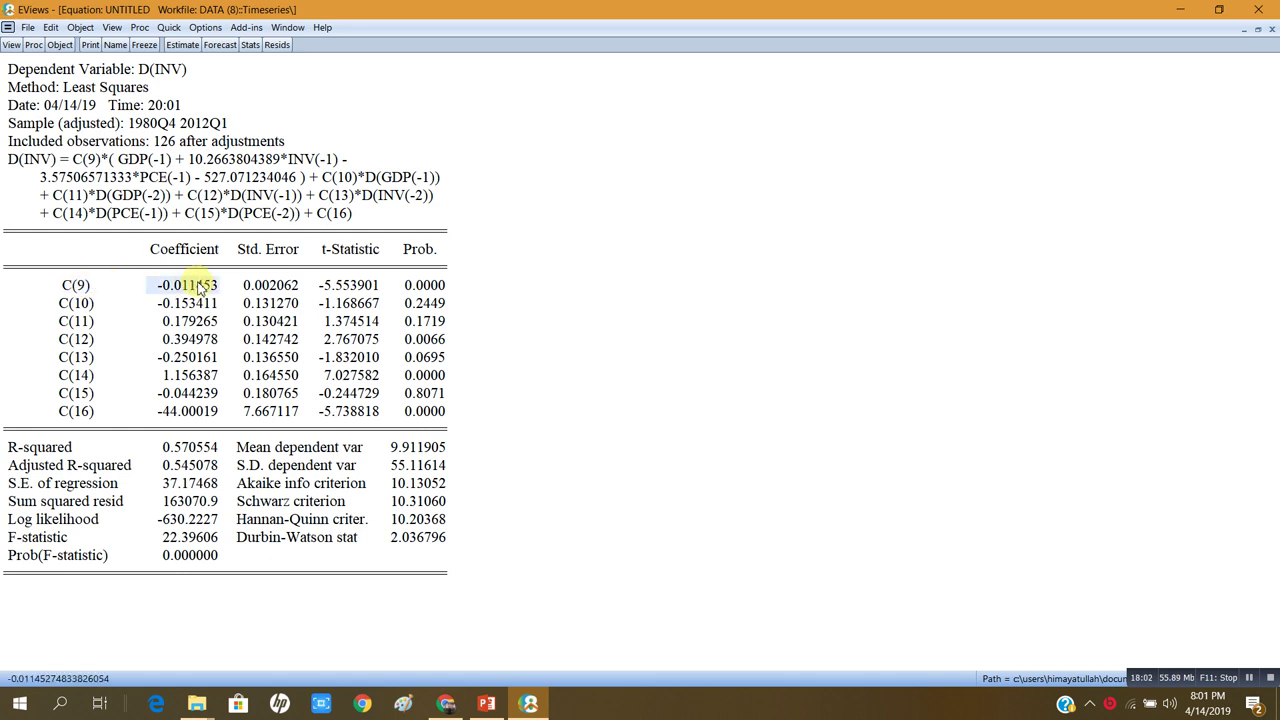
left_click(423, 286)
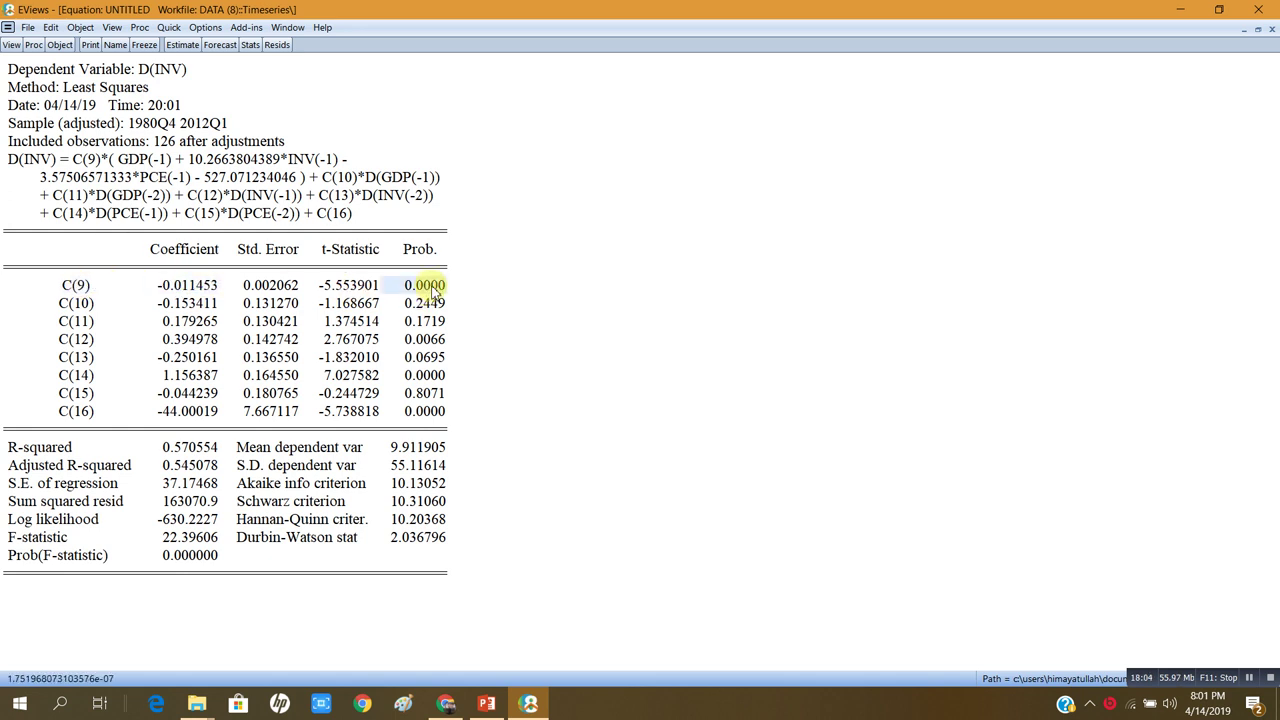
left_click(195, 288)
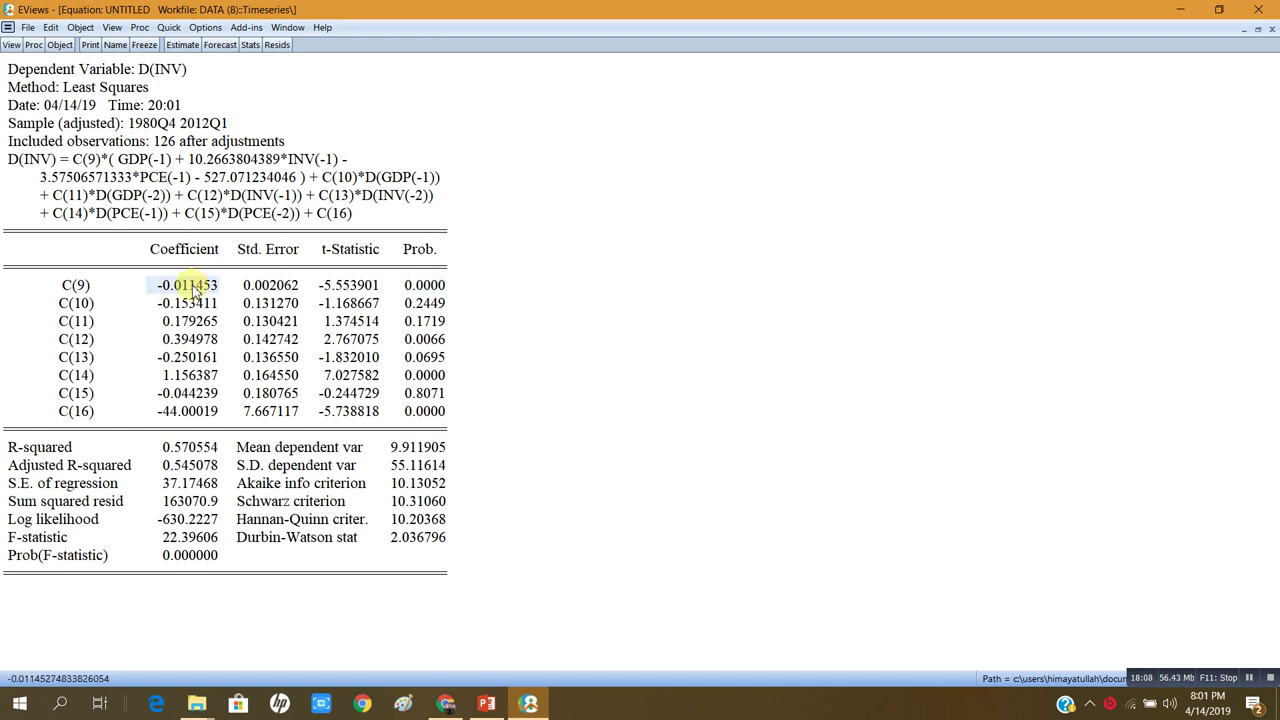
Run the histogram normality test on the residuals of the D(INV) equation.
left_click(11, 46)
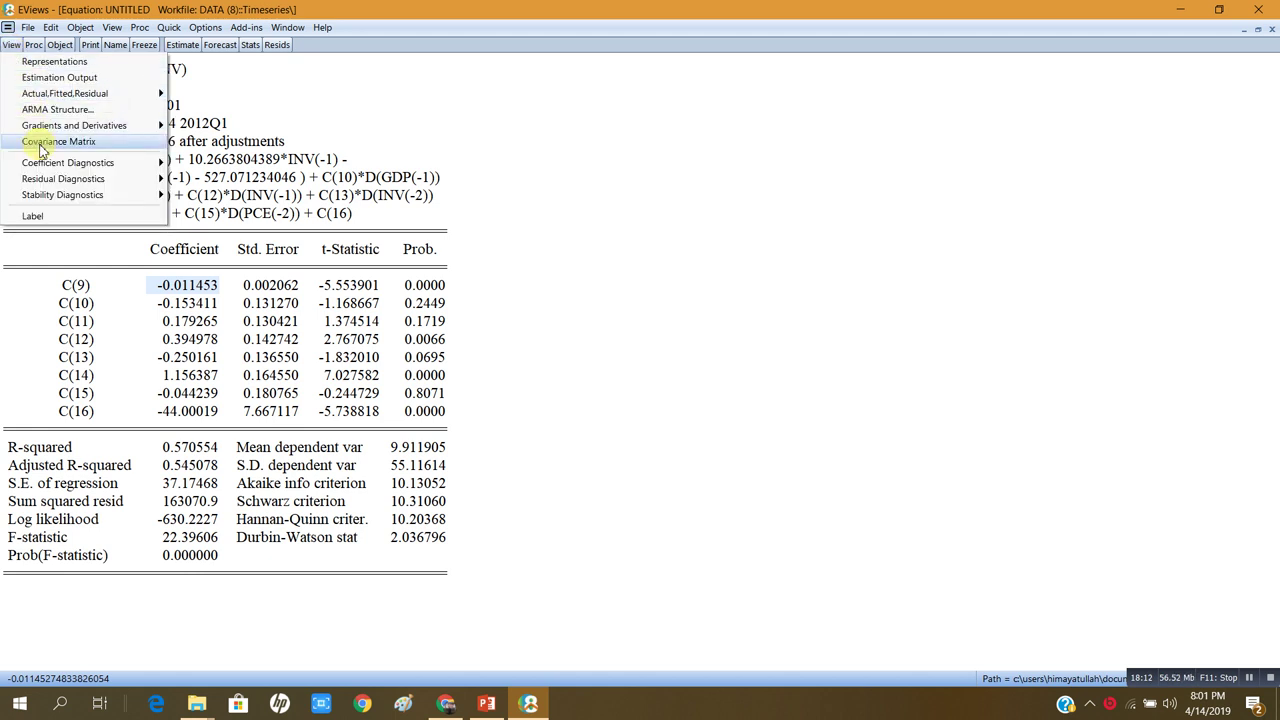
mouse_move(76, 180)
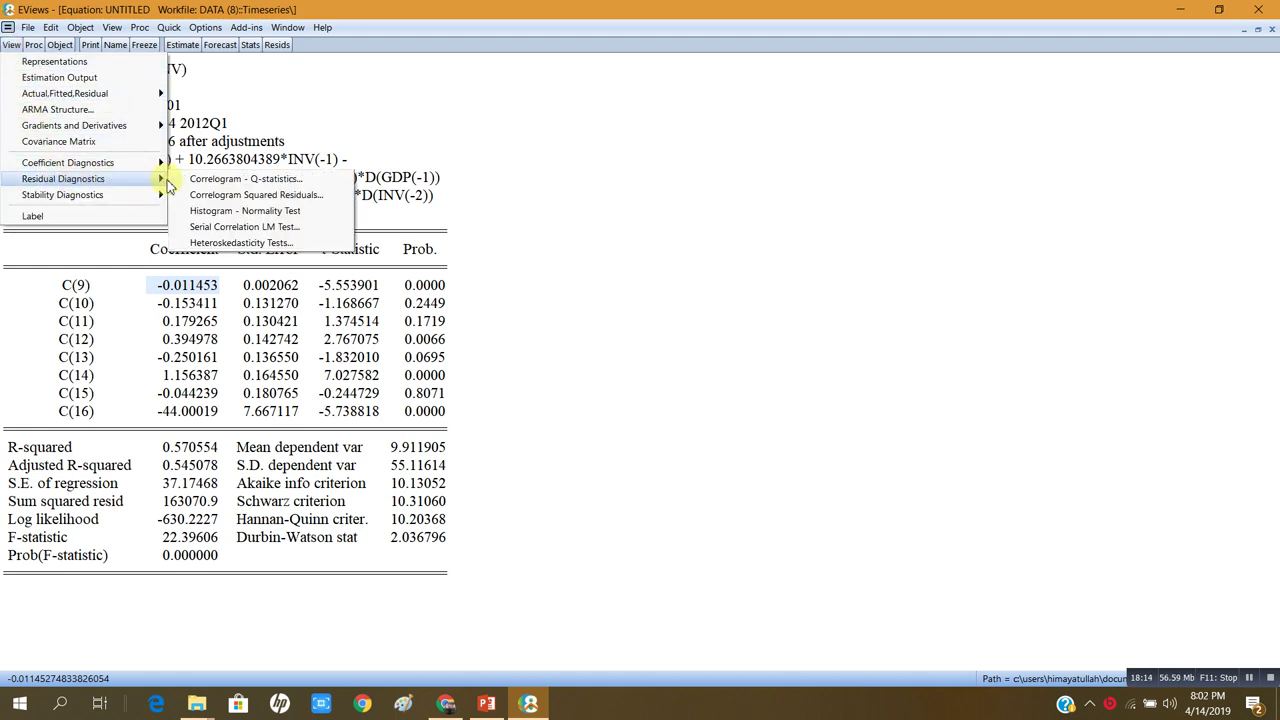
left_click(224, 211)
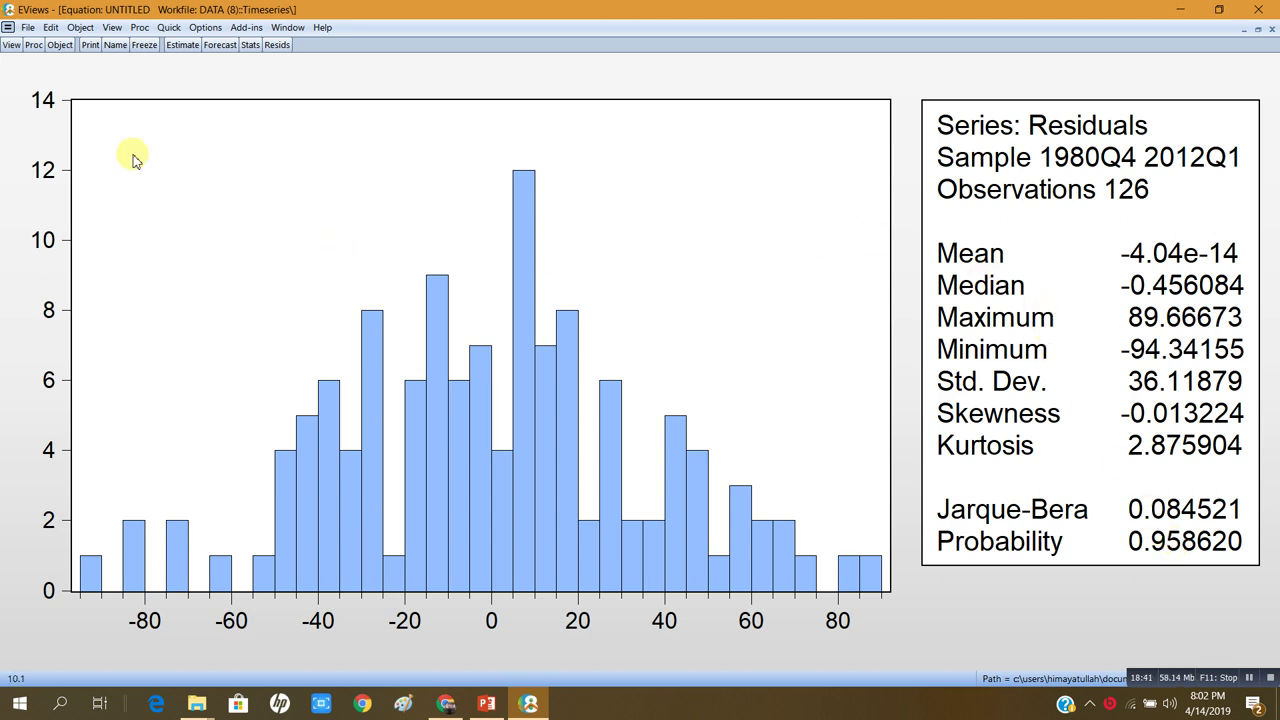
Run the Breusch-Godfrey serial correlation LM test on the residuals of the D(INV) equation with 2 lags.
left_click(11, 46)
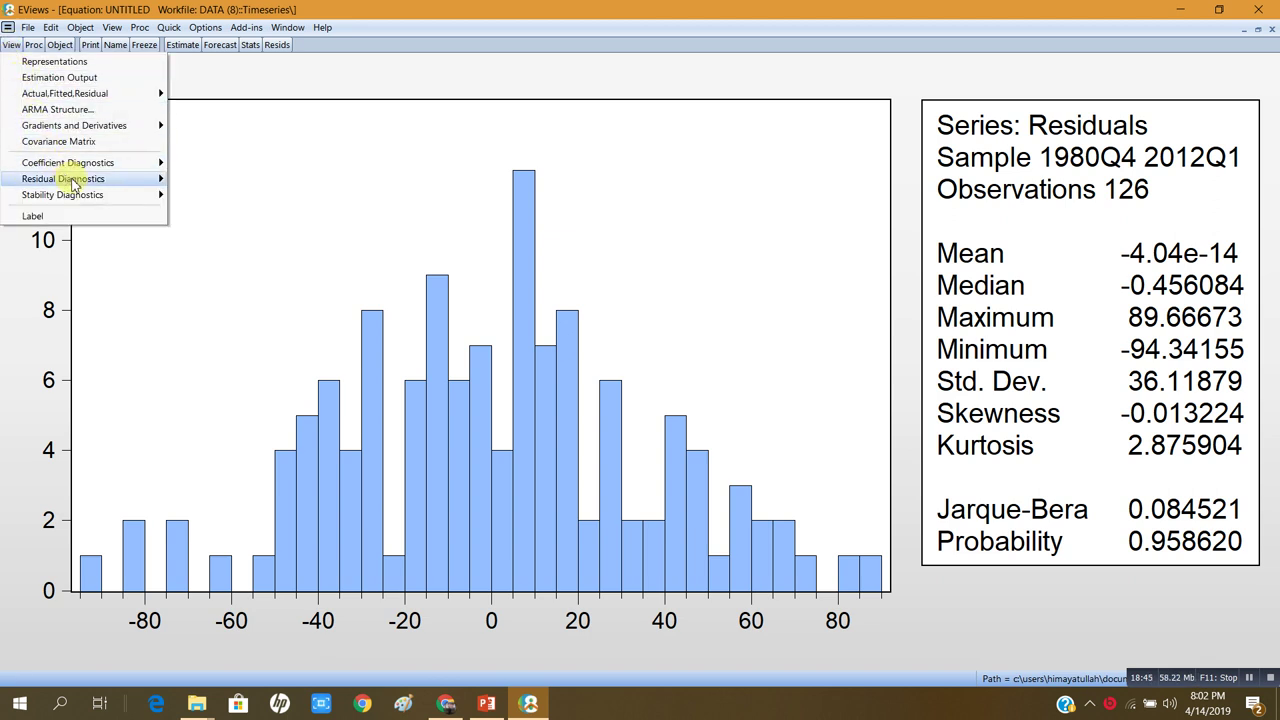
mouse_move(73, 184)
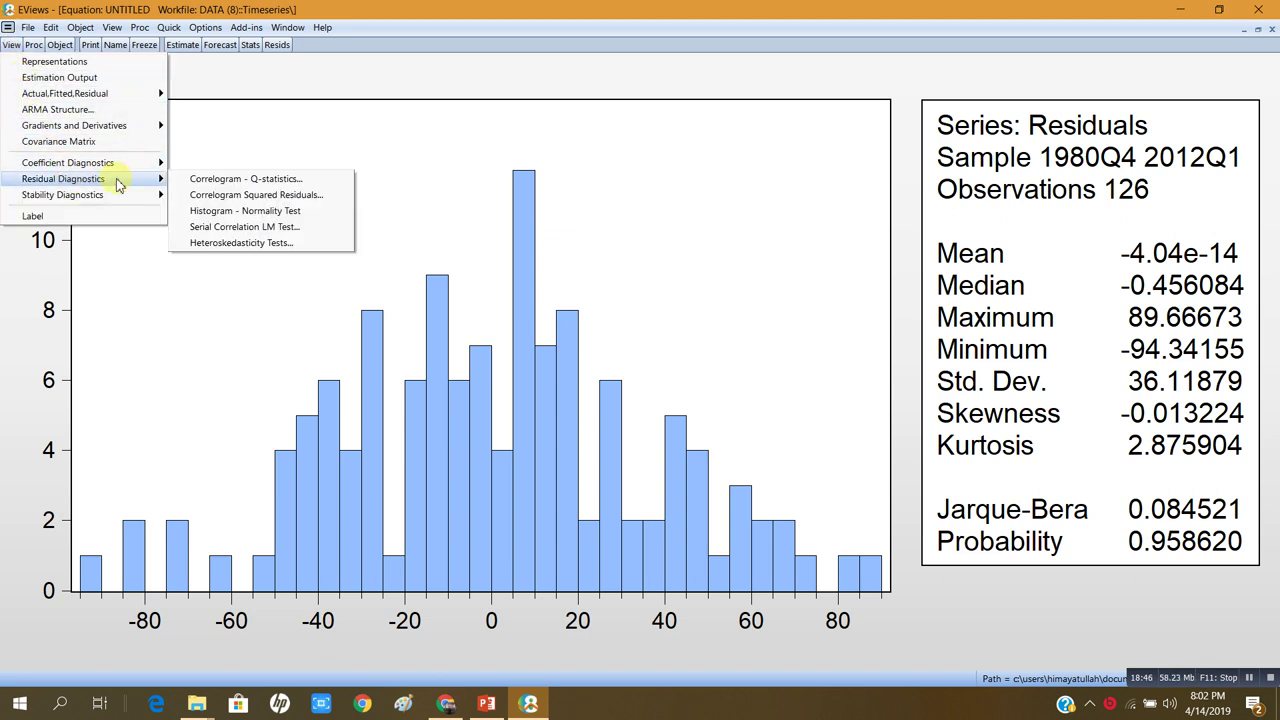
left_click(220, 227)
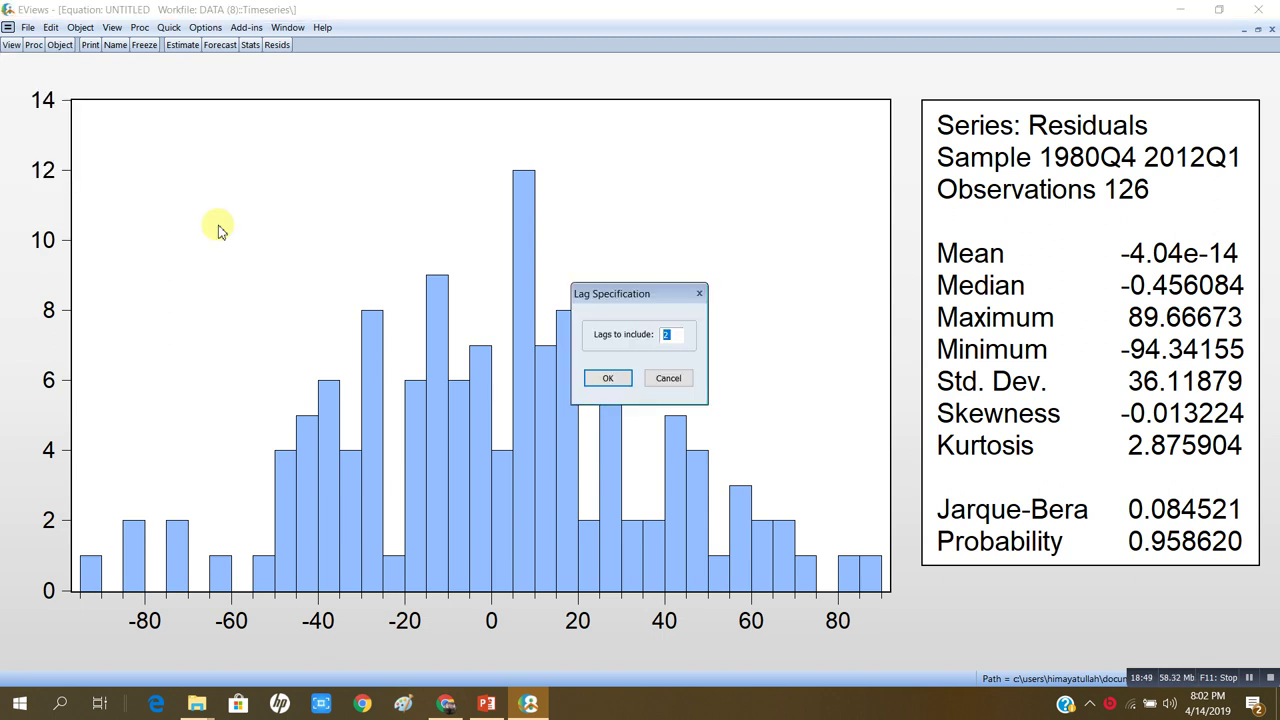
left_click(605, 380)
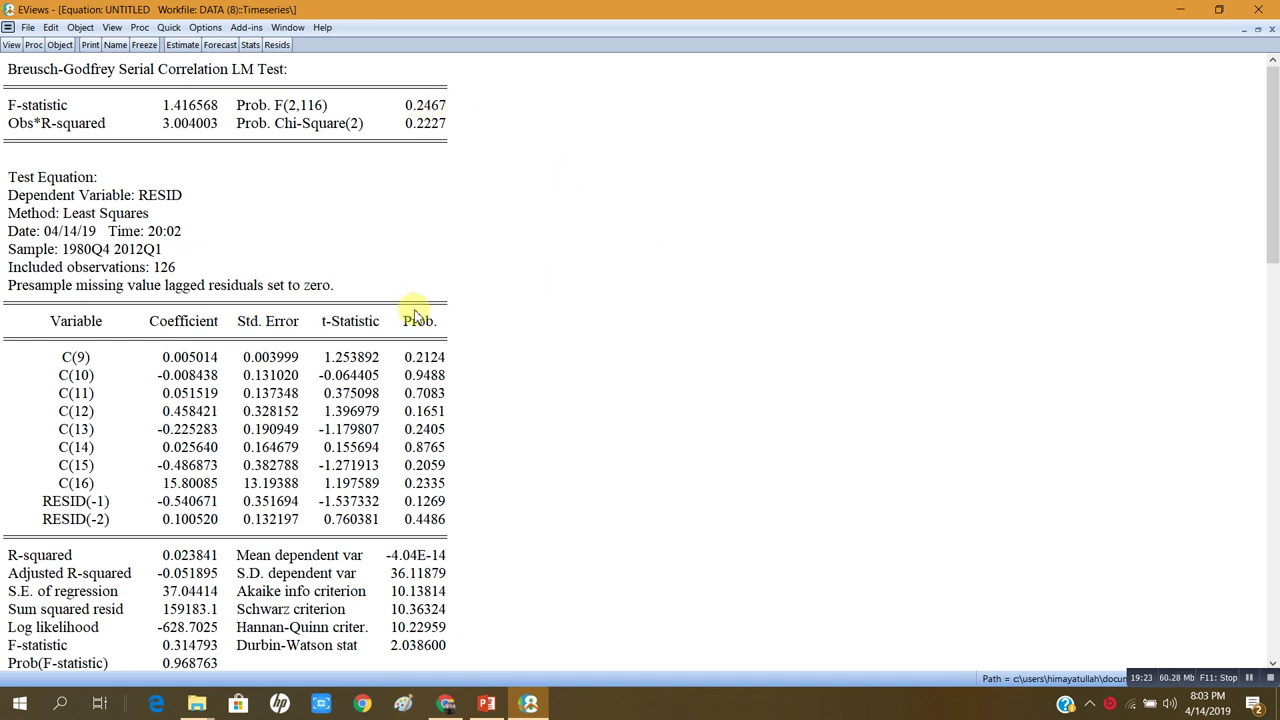
Run the recursive-estimates N-step forecast test on the D(INV) equation and view its probability plot.
left_click(11, 47)
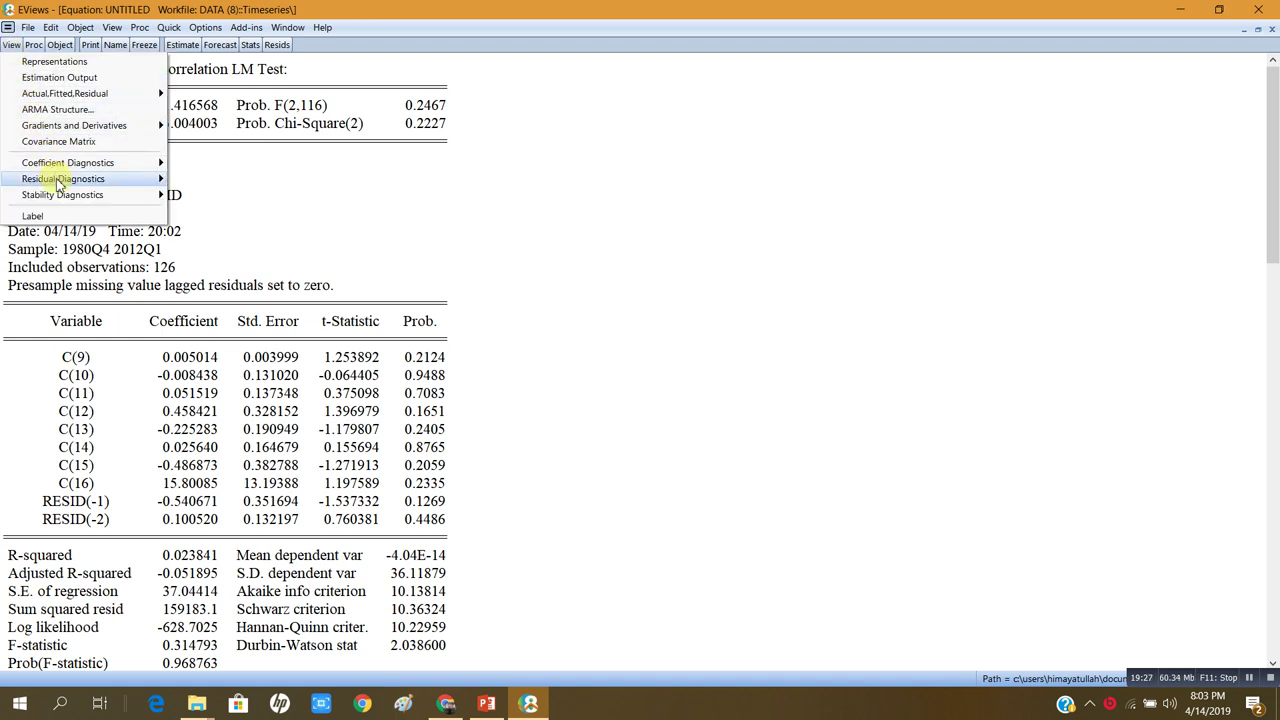
mouse_move(68, 201)
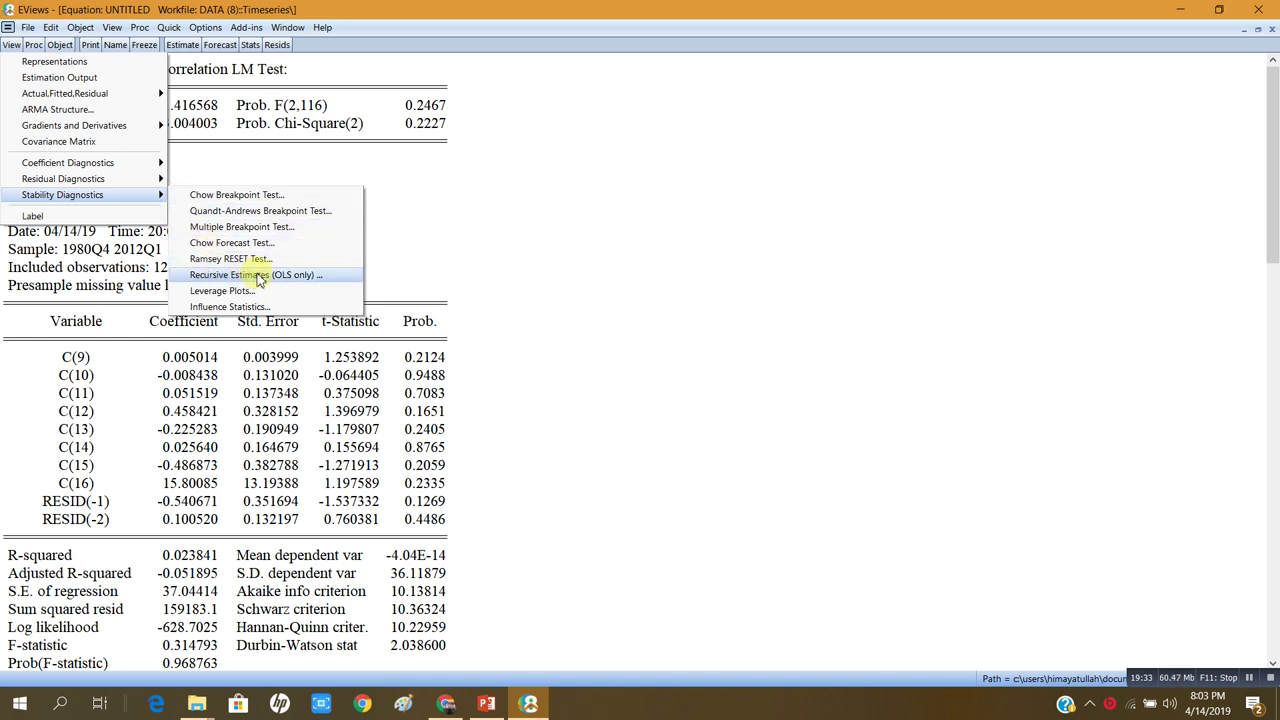
left_click(327, 276)
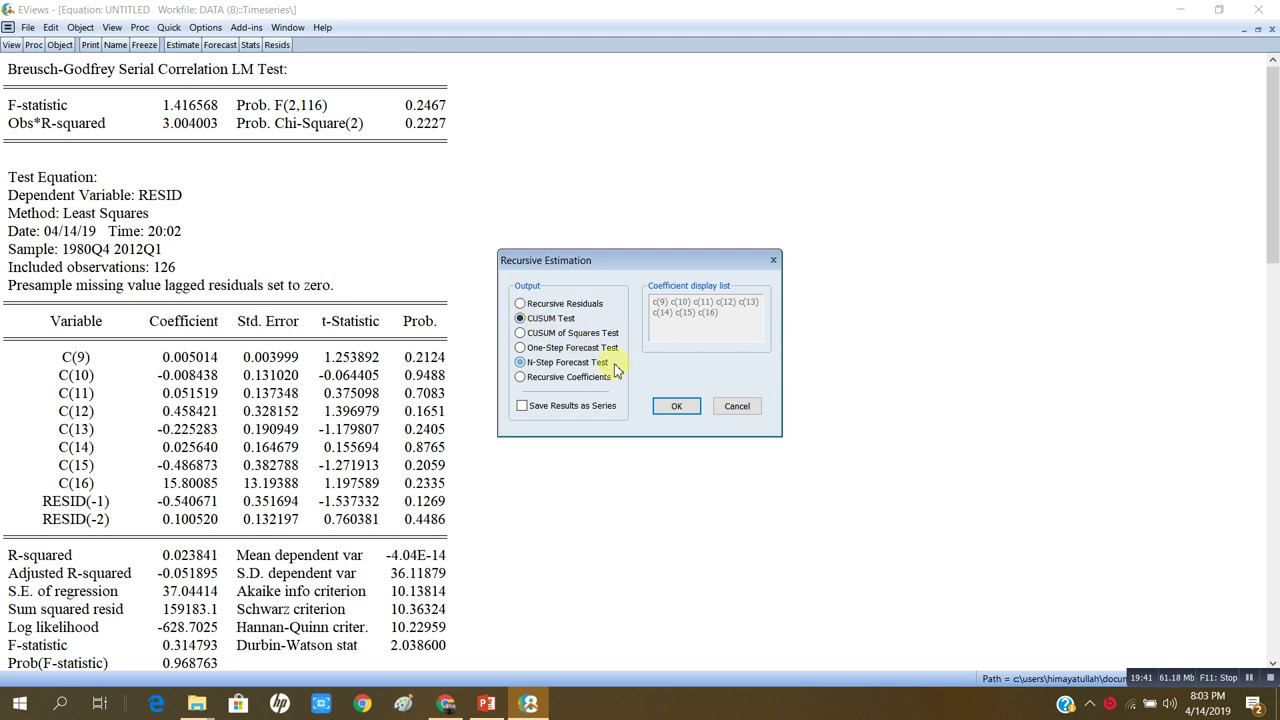
left_click(668, 406)
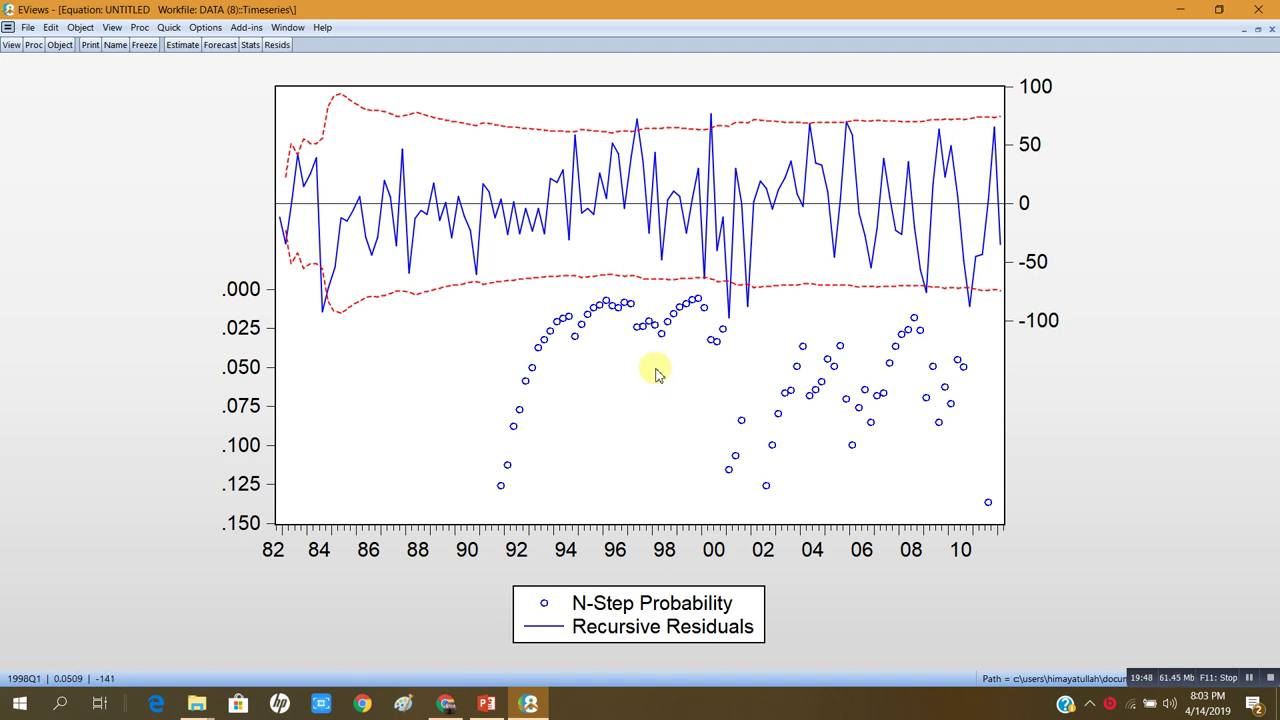
Check the stability of the D(INV) equation with the recursive-estimates CUSUM test.
left_click(10, 46)
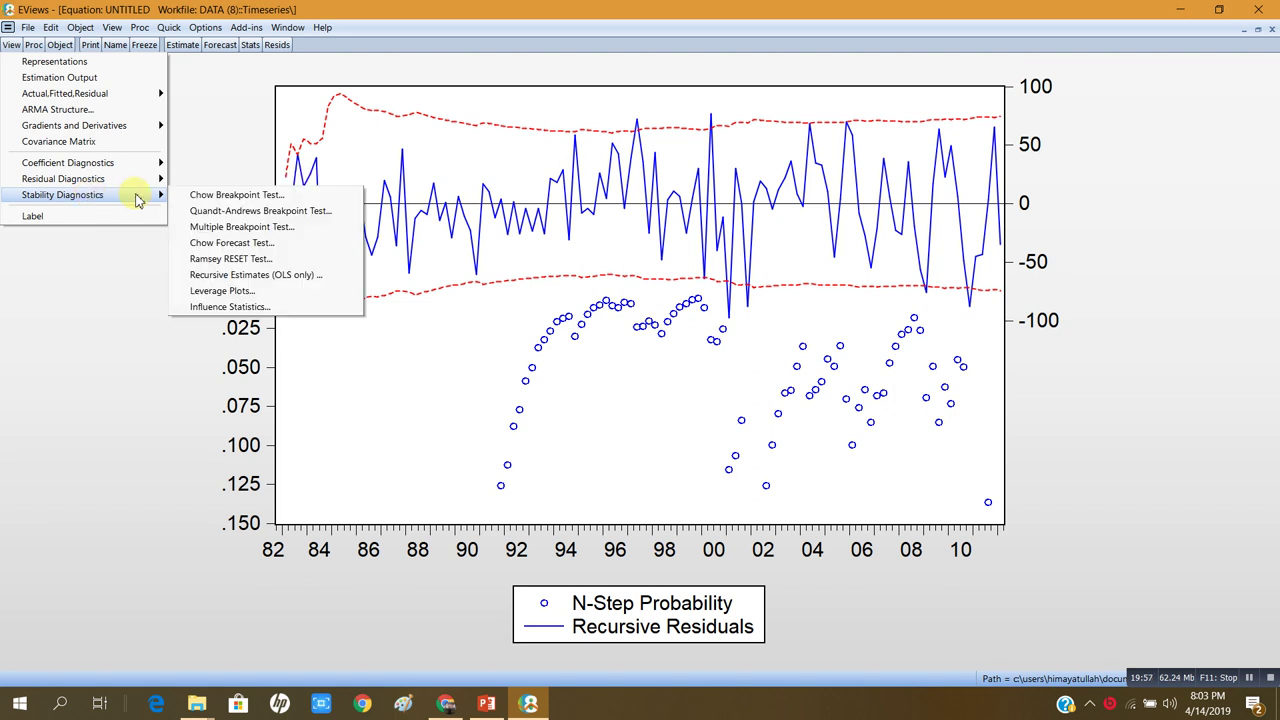
left_click(250, 279)
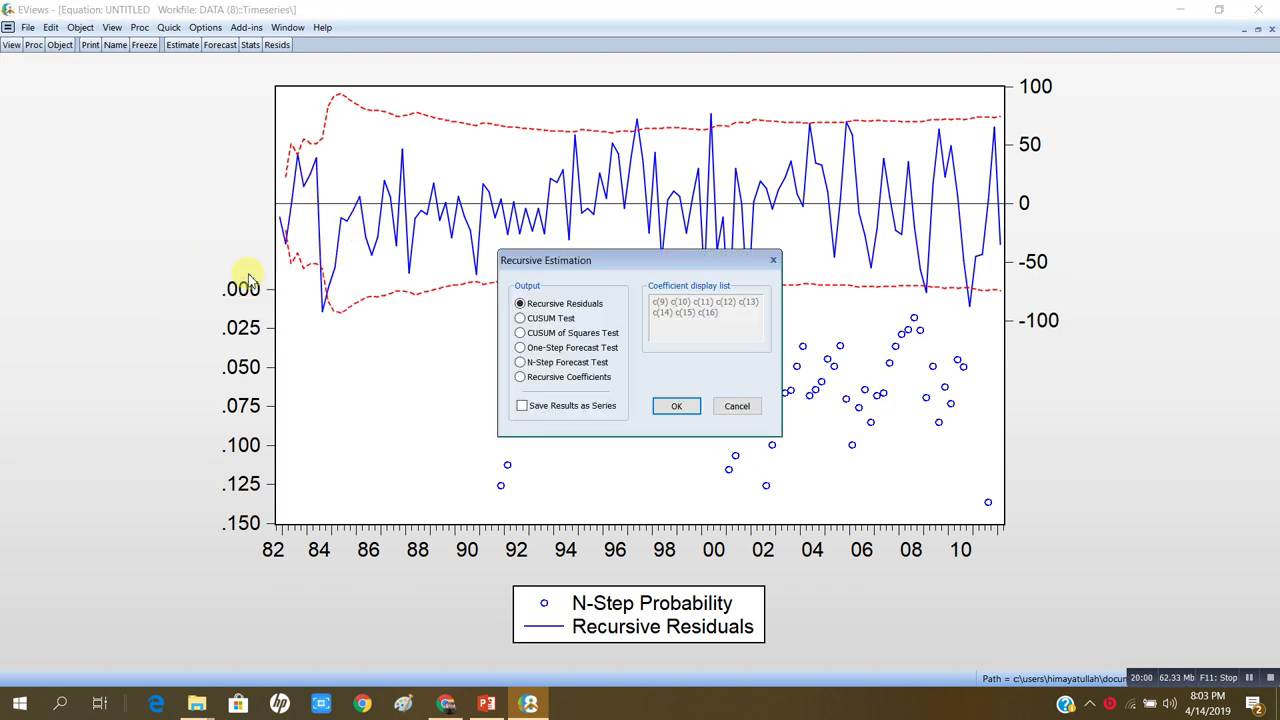
left_click(521, 319)
left_click(676, 406)
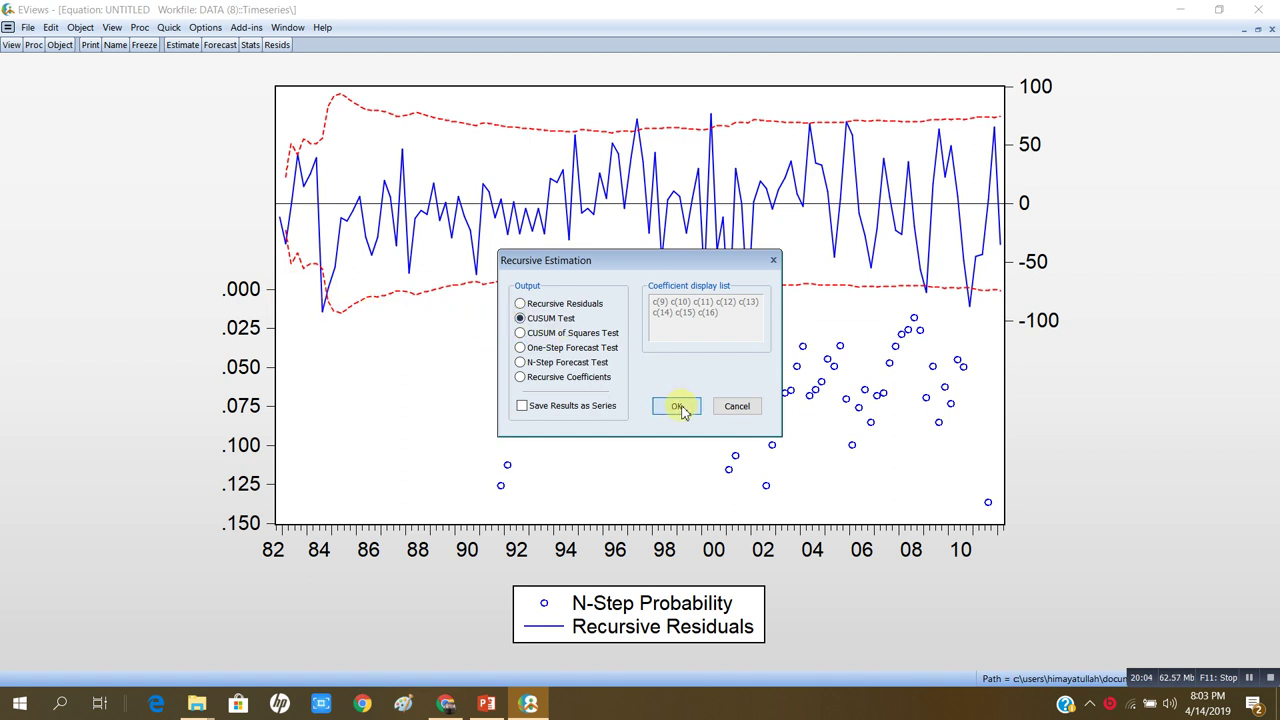